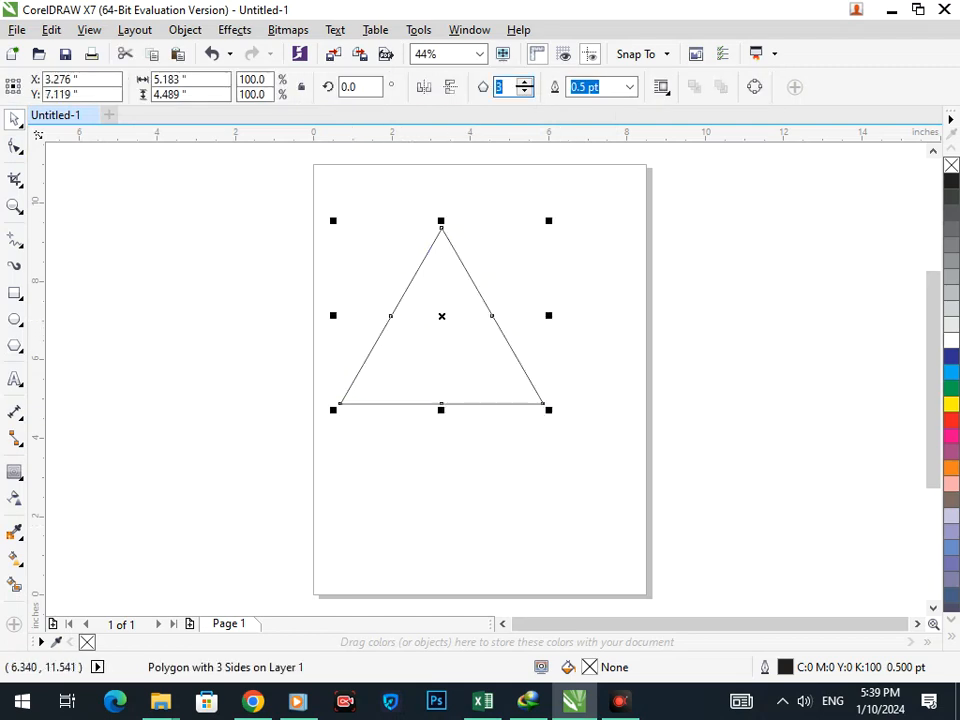
Step: Set the number of sides of the polygon to 10
{"action": "type", "text": "10"}
{"action": "key", "text": "Return"}
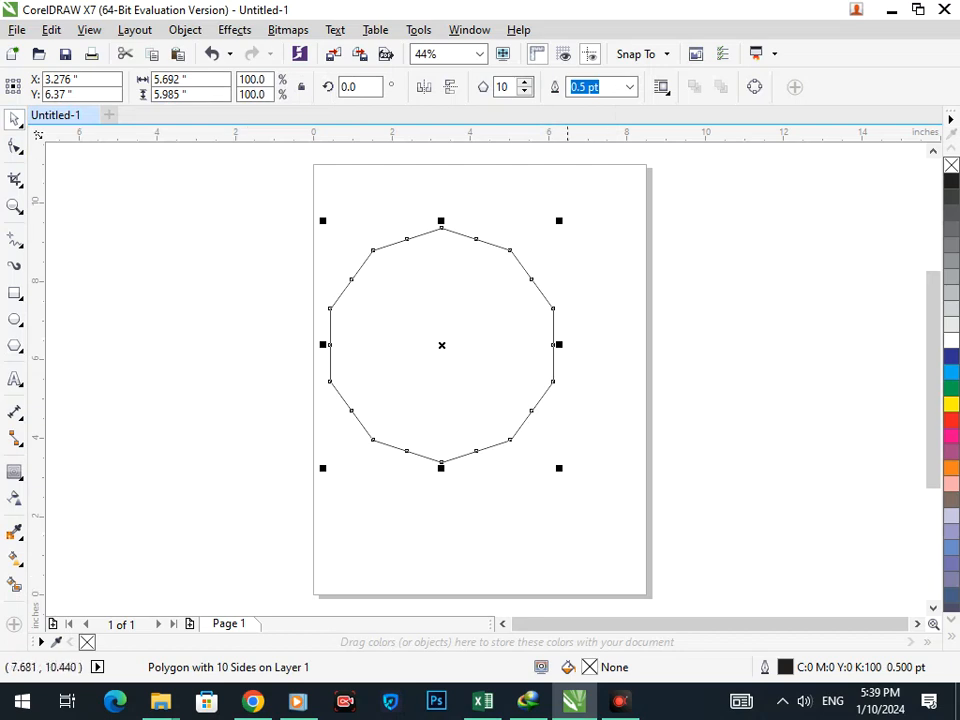
{"action": "left_click", "coordinate": [15, 147]}
{"action": "left_click_drag", "start_coordinate": [350, 279], "coordinate": [386, 296]}
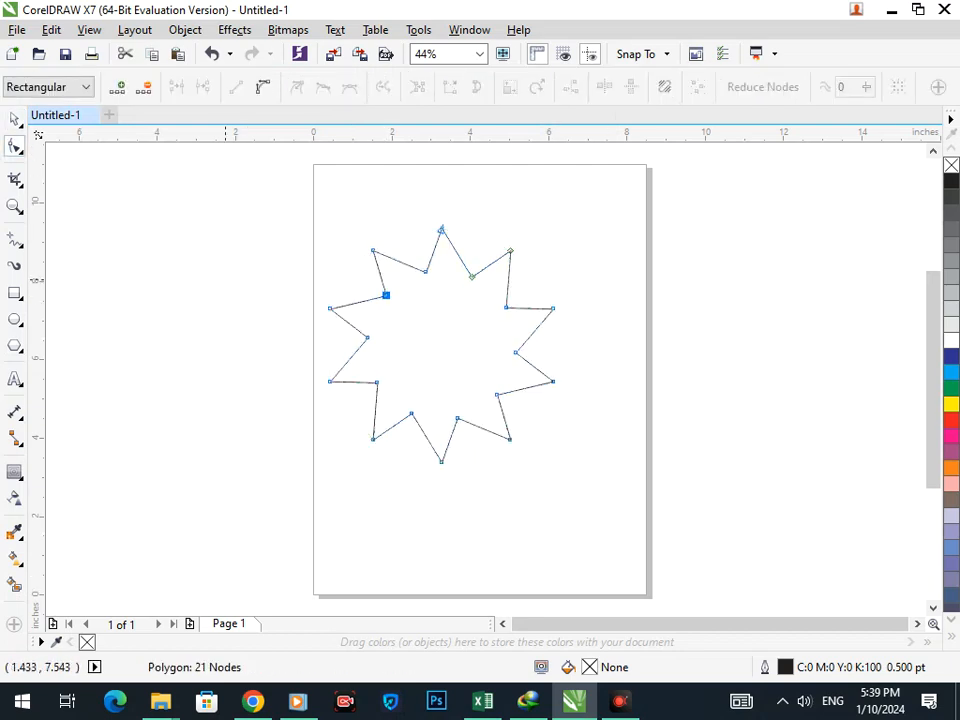
{"action": "left_click", "coordinate": [15, 119]}
{"action": "left_click", "coordinate": [206, 316]}
{"action": "key", "text": "ctrl+z"}
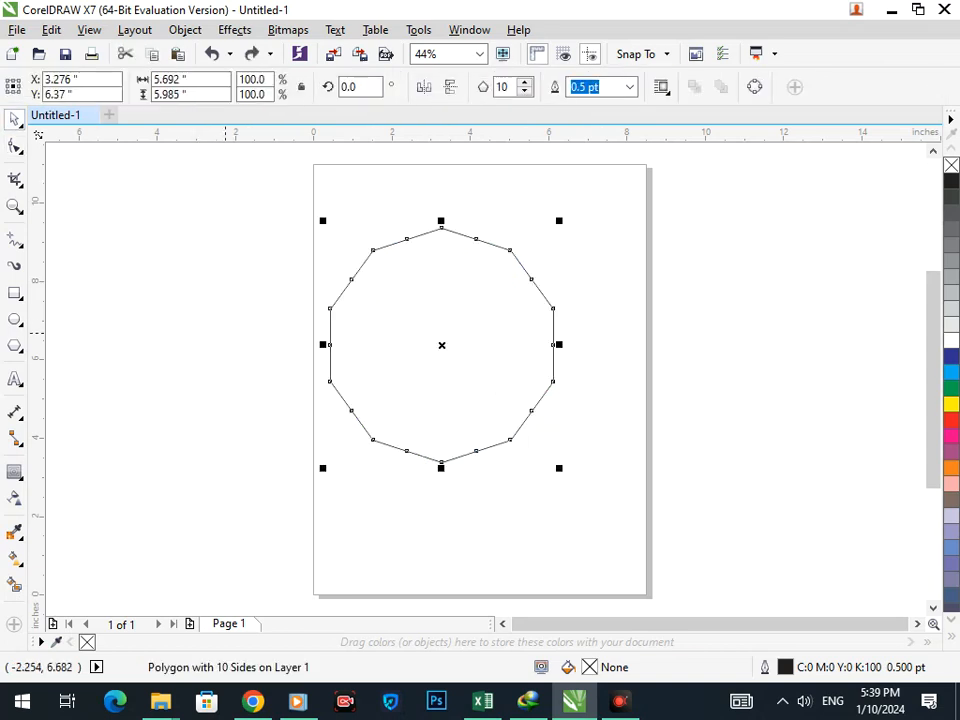
Step: Pull a polygon side's midpoint node inward to form a ten-pointed star, and add a one-step inside contour offset about 0.192 in
{"action": "left_click", "coordinate": [15, 147]}
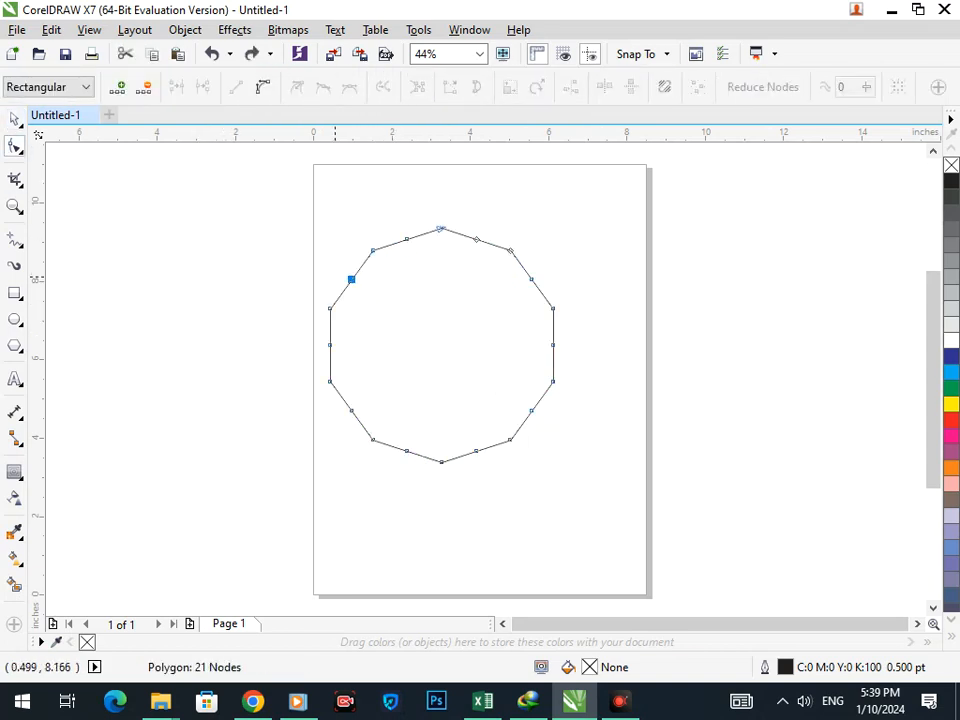
{"action": "left_click_drag", "start_coordinate": [351, 279], "coordinate": [382, 300]}
{"action": "left_click", "coordinate": [15, 472]}
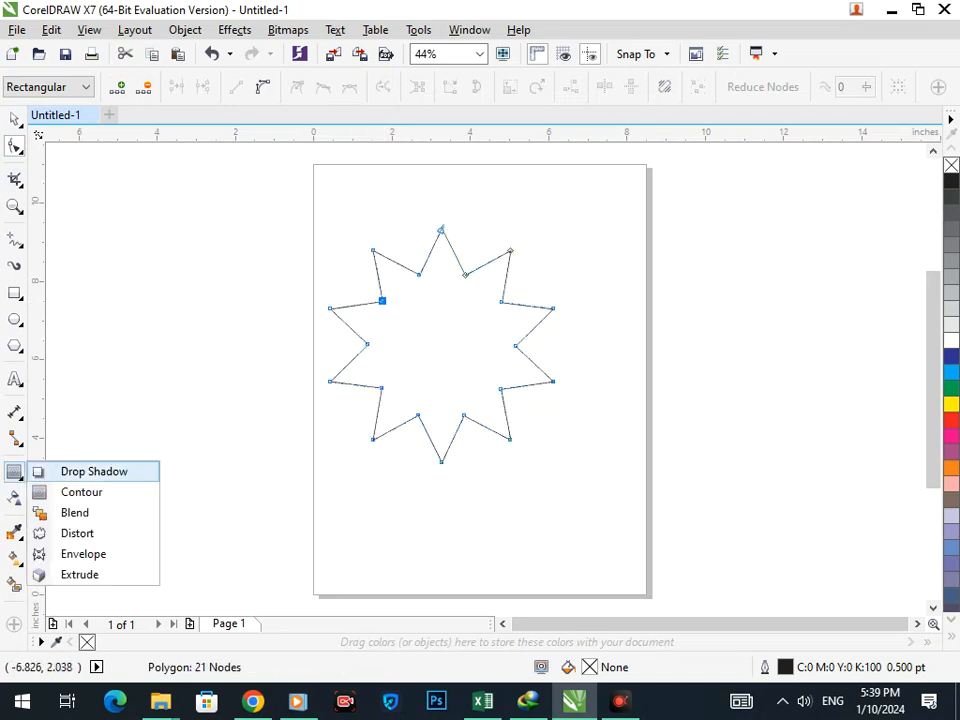
{"action": "left_click", "coordinate": [62, 491]}
{"action": "left_click_drag", "start_coordinate": [366, 447], "coordinate": [441, 462]}
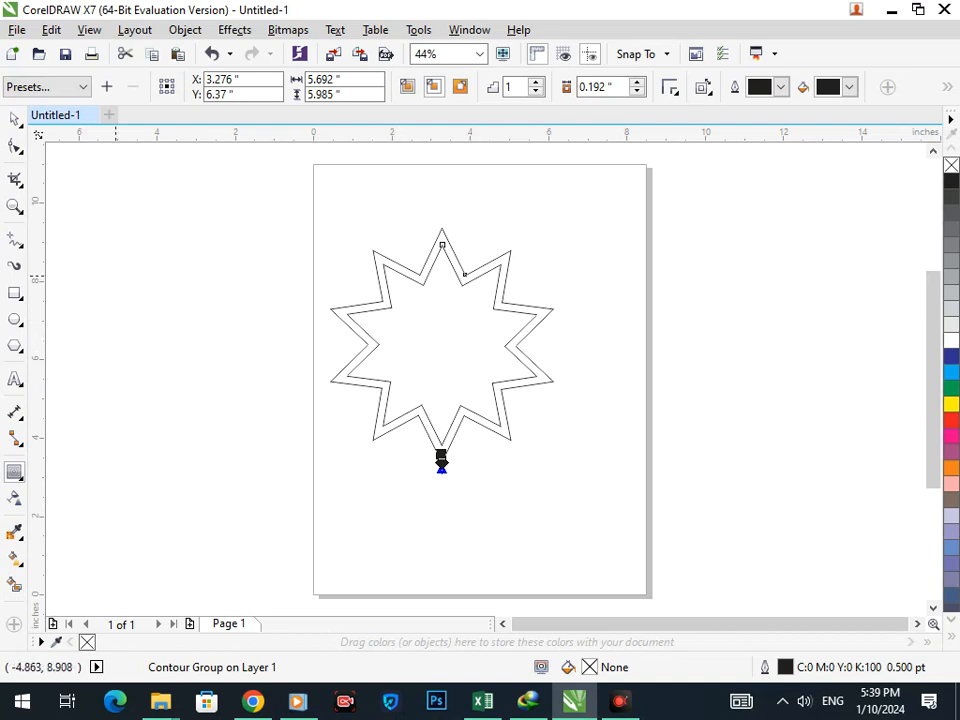
Step: Draw two parallel 2-point lines about 3.06 in long across the inner star, each joining opposite inward corners
{"action": "left_click", "coordinate": [15, 240]}
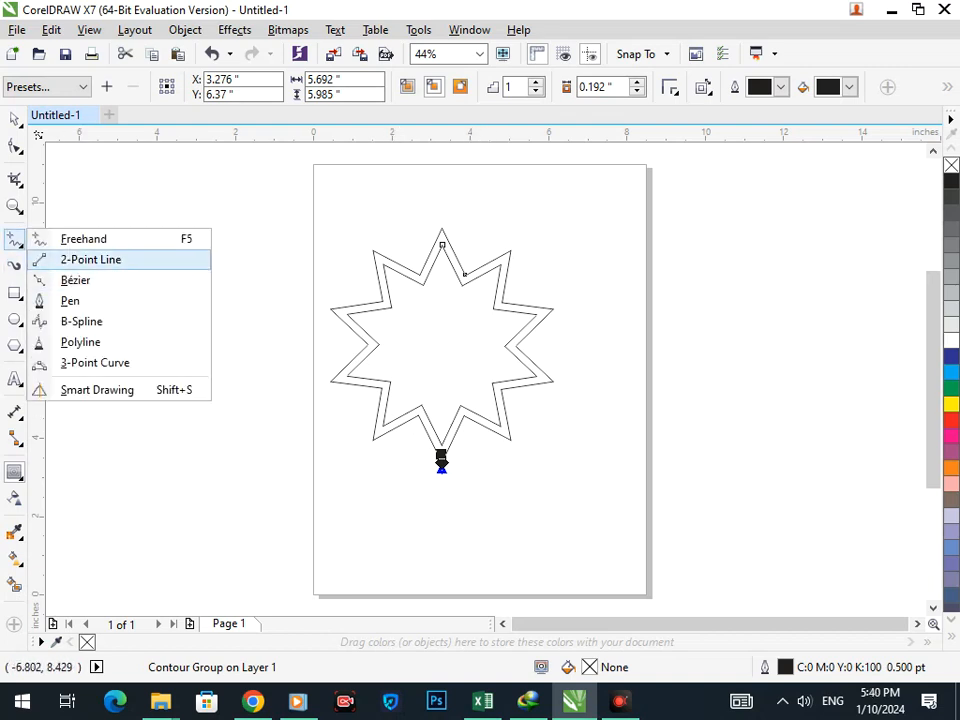
{"action": "left_click", "coordinate": [90, 259]}
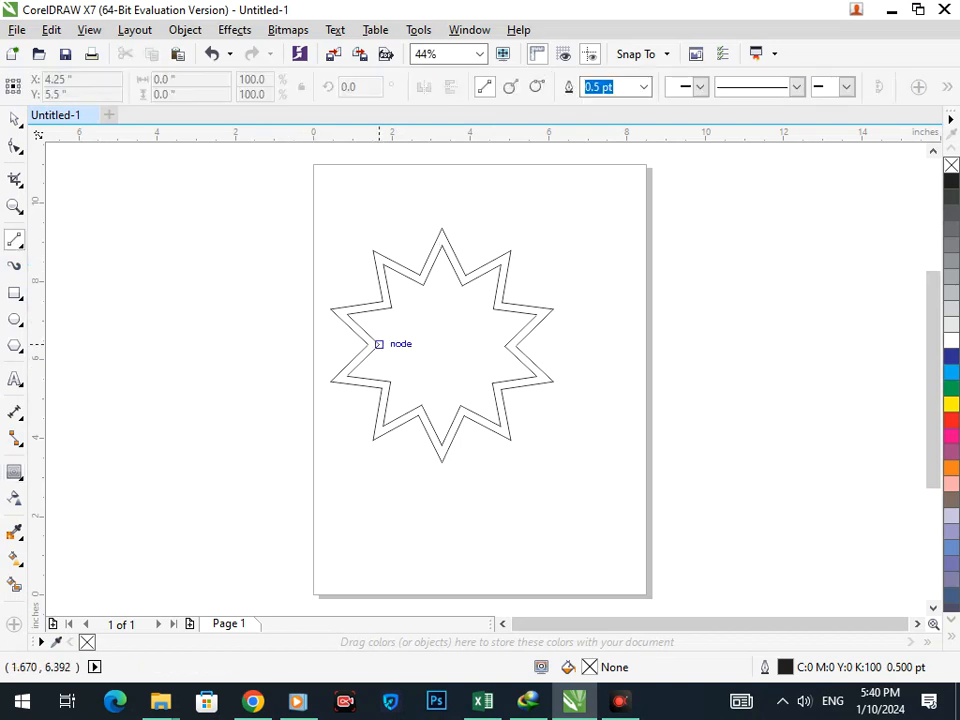
{"action": "left_click_drag", "start_coordinate": [378, 344], "coordinate": [497, 305]}
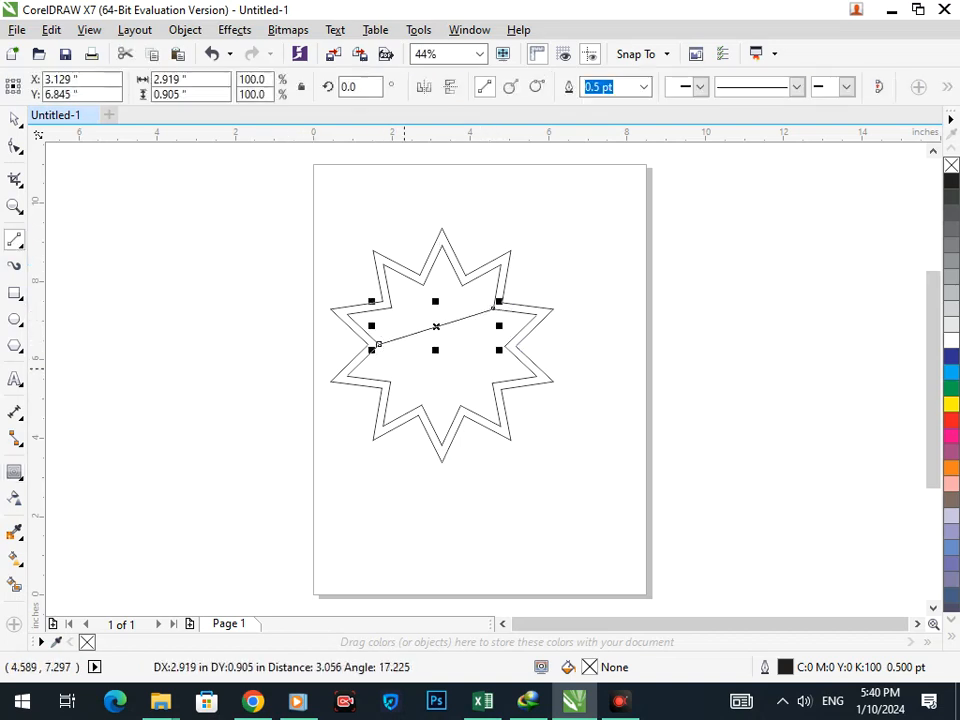
{"action": "left_click_drag", "start_coordinate": [390, 381], "coordinate": [510, 340]}
Step: Convert the upper line across the star to a curve and bend its middle slightly downward
{"action": "left_click", "coordinate": [15, 147]}
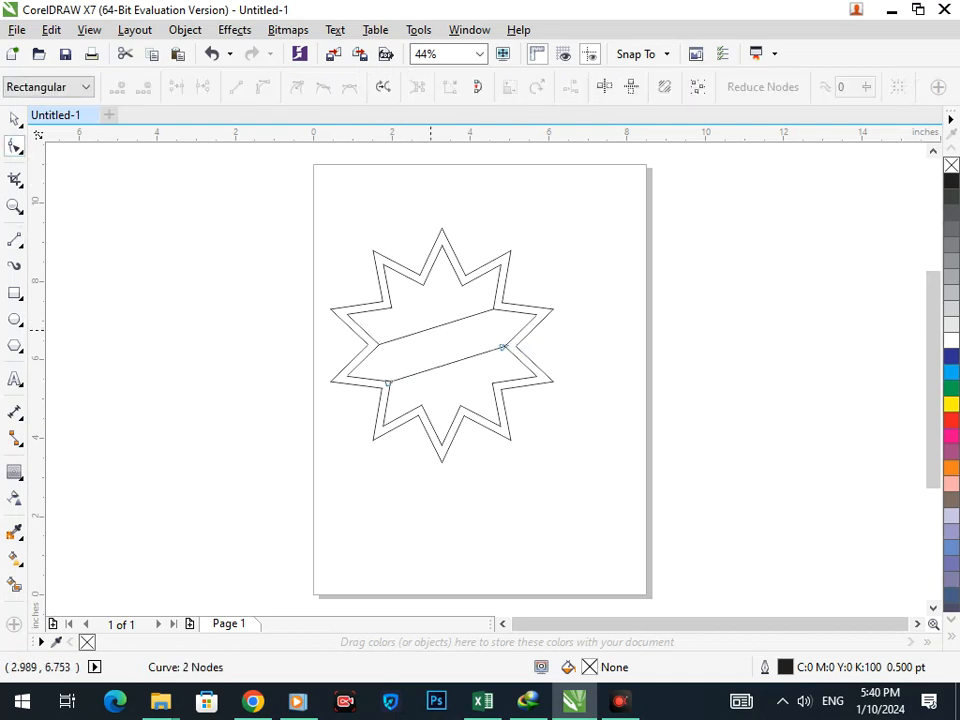
{"action": "double_click", "coordinate": [431, 327]}
{"action": "left_click", "coordinate": [262, 87]}
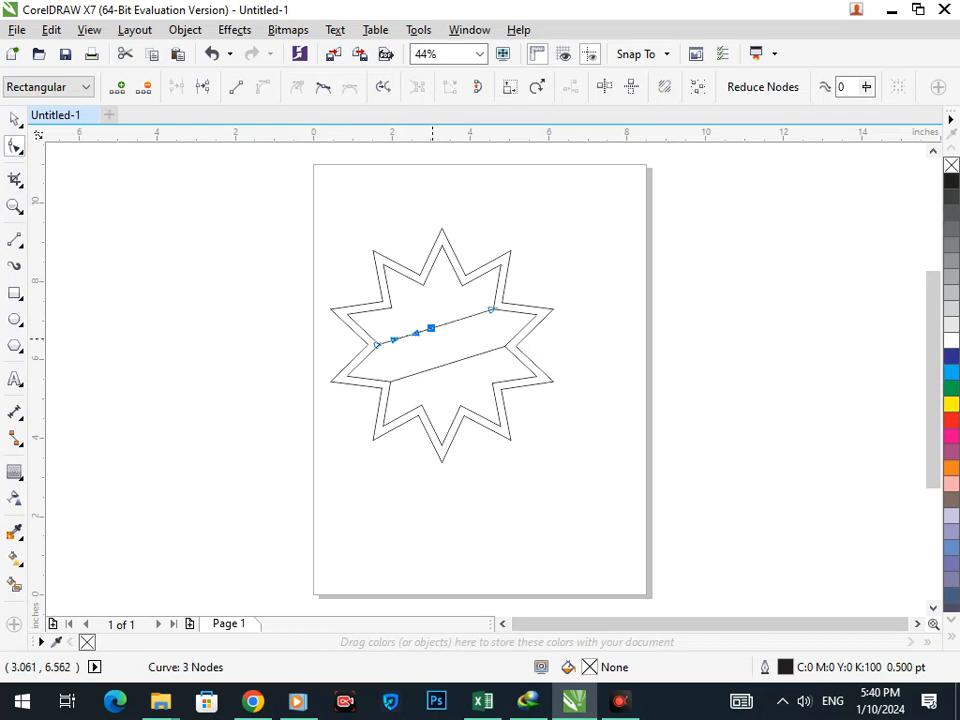
{"action": "left_click_drag", "start_coordinate": [452, 318], "coordinate": [435, 352]}
{"action": "key", "text": "Delete"}
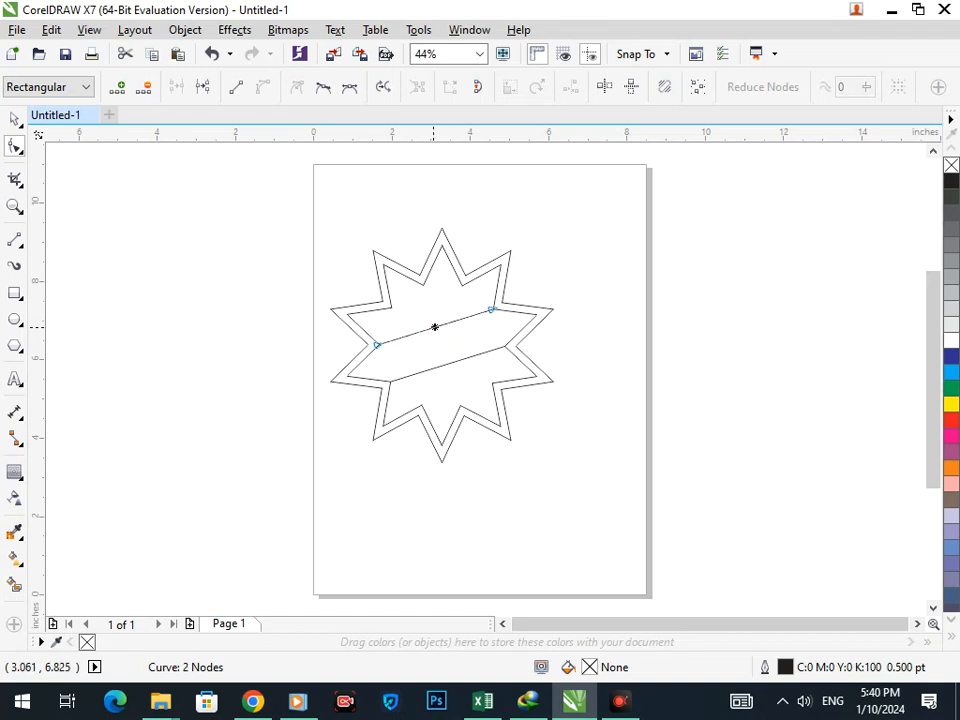
{"action": "left_click", "coordinate": [420, 333]}
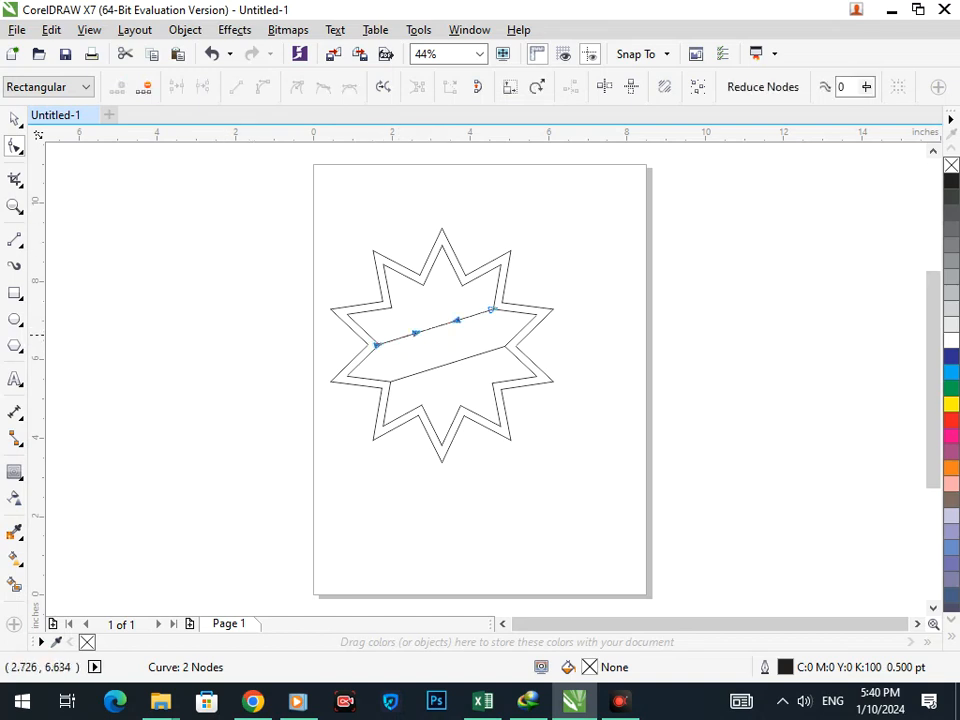
{"action": "mouse_move", "coordinate": [436, 327]}
{"action": "left_mouse_down"}
{"action": "mouse_move", "coordinate": [441, 344]}
{"action": "mouse_move", "coordinate": [435, 324]}
{"action": "mouse_move", "coordinate": [441, 334]}
{"action": "left_mouse_up"}
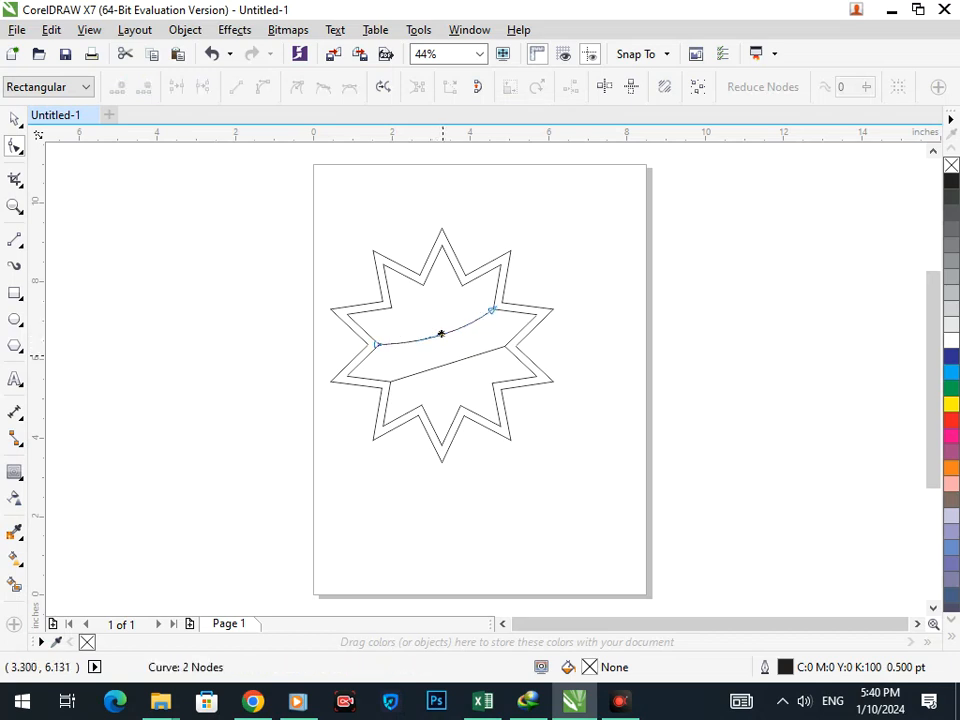
Step: Bend the middle of the lower line across the star slightly upward into a curve
{"action": "left_click", "coordinate": [445, 364]}
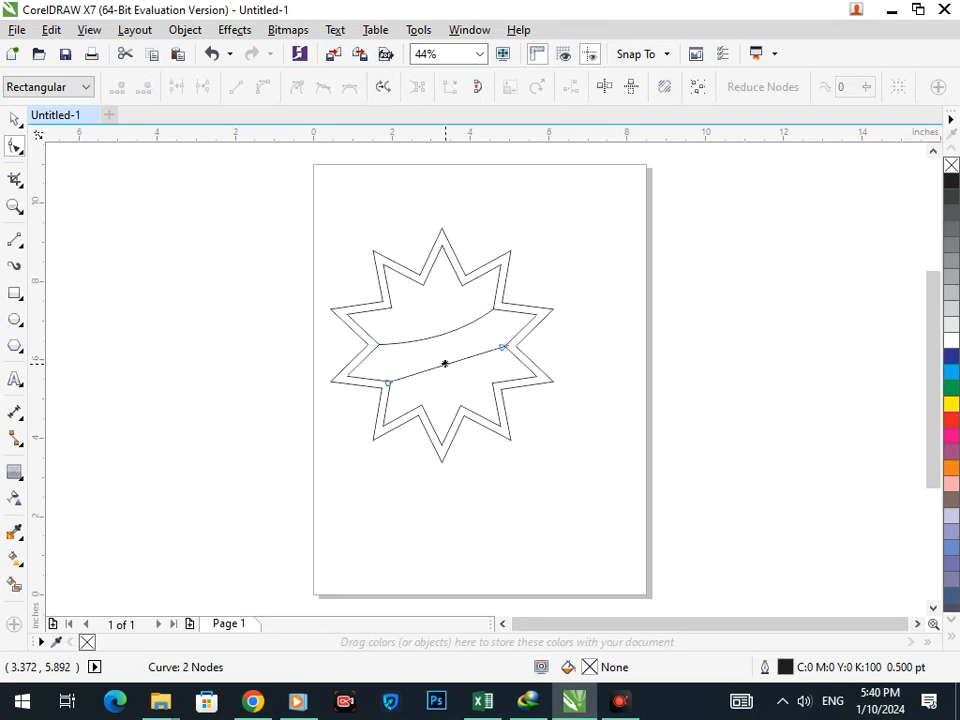
{"action": "left_click", "coordinate": [445, 364]}
{"action": "mouse_move", "coordinate": [445, 363]}
{"action": "left_mouse_down"}
{"action": "mouse_move", "coordinate": [456, 381]}
{"action": "mouse_move", "coordinate": [451, 355]}
{"action": "left_mouse_up"}
Step: Select both curves inside the star and make a copy of the pair rotated by 105°
{"action": "left_click", "coordinate": [14, 119]}
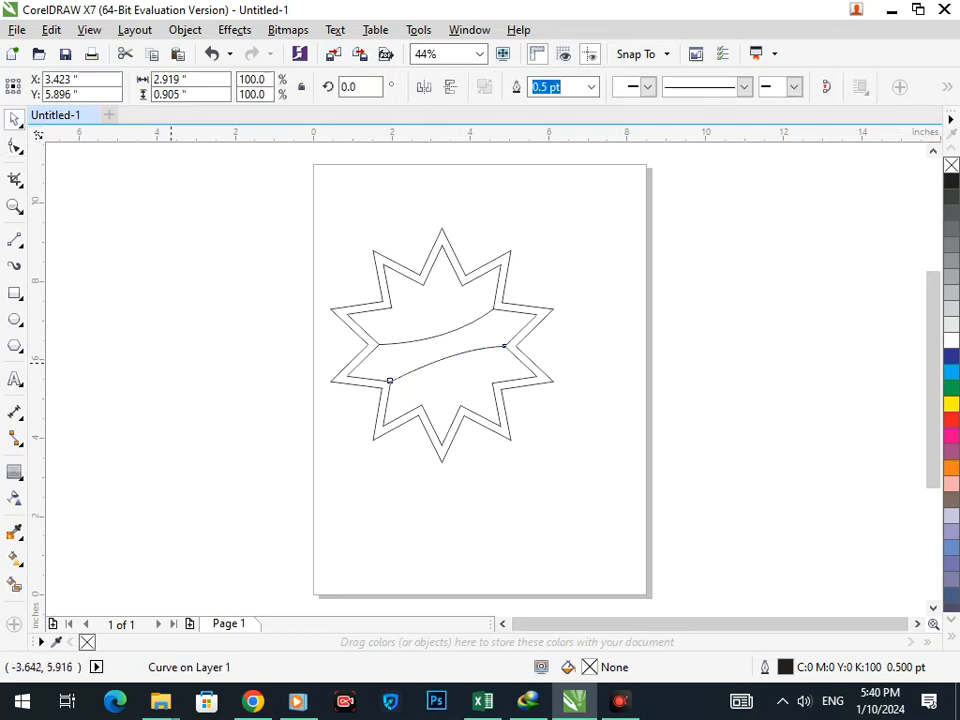
{"action": "left_click", "coordinate": [170, 363]}
{"action": "left_click", "coordinate": [418, 376]}
{"action": "left_click", "coordinate": [378, 391]}
{"action": "left_click_drag", "start_coordinate": [404, 375], "coordinate": [467, 359]}
{"action": "left_click", "coordinate": [400, 342], "text": "shift"}
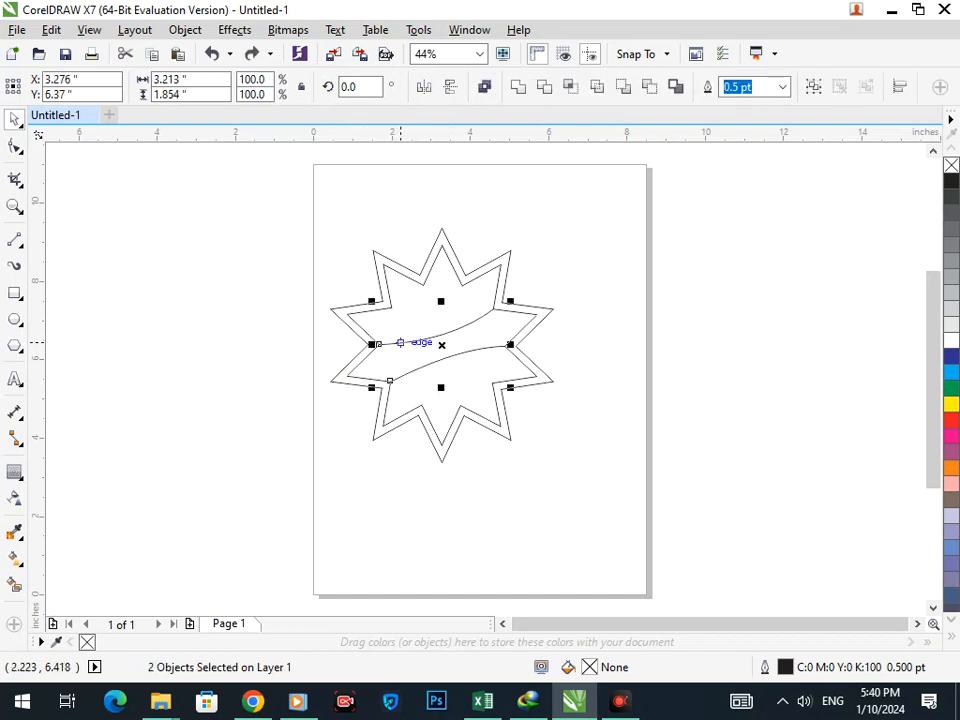
{"action": "left_click", "coordinate": [397, 340]}
{"action": "mouse_move", "coordinate": [378, 391]}
{"action": "left_mouse_down"}
{"action": "mouse_move", "coordinate": [410, 414]}
{"action": "mouse_move", "coordinate": [511, 425]}
{"action": "mouse_move", "coordinate": [537, 384]}
{"action": "mouse_move", "coordinate": [524, 428]}
{"action": "mouse_move", "coordinate": [530, 412]}
{"action": "left_mouse_up"}
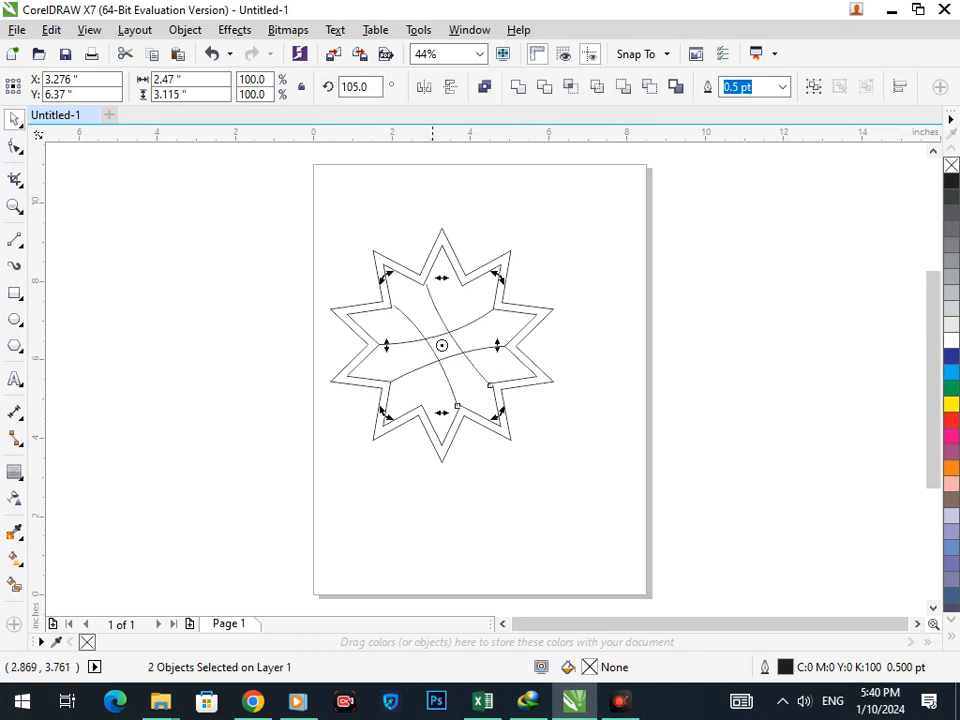
Step: Enlarge the rotated pair of curves and turn it to about 108° so its ends reach the inner star's corners
{"action": "left_click", "coordinate": [458, 398]}
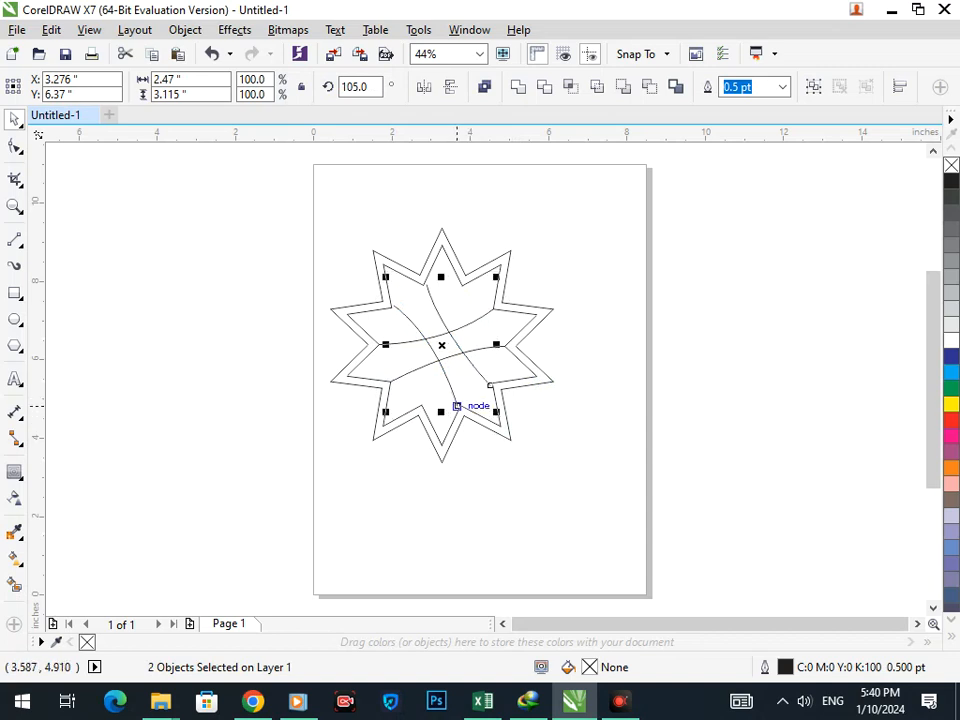
{"action": "left_click_drag", "start_coordinate": [494, 415], "coordinate": [505, 418]}
{"action": "left_click", "coordinate": [447, 386]}
{"action": "left_click_drag", "start_coordinate": [379, 426], "coordinate": [383, 423]}
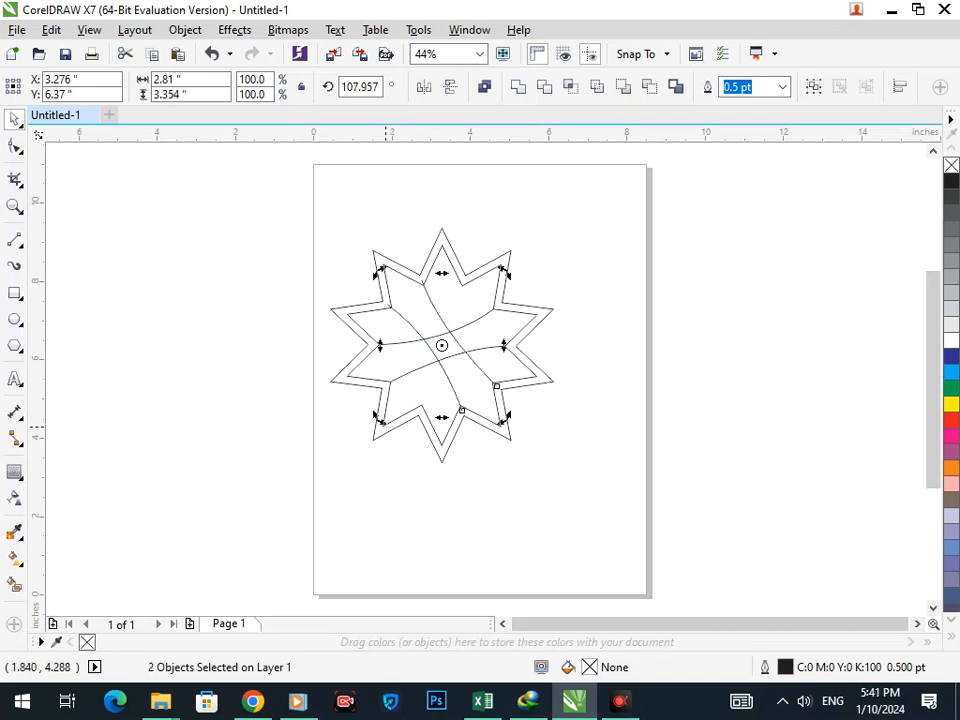
{"action": "left_click", "coordinate": [504, 497]}
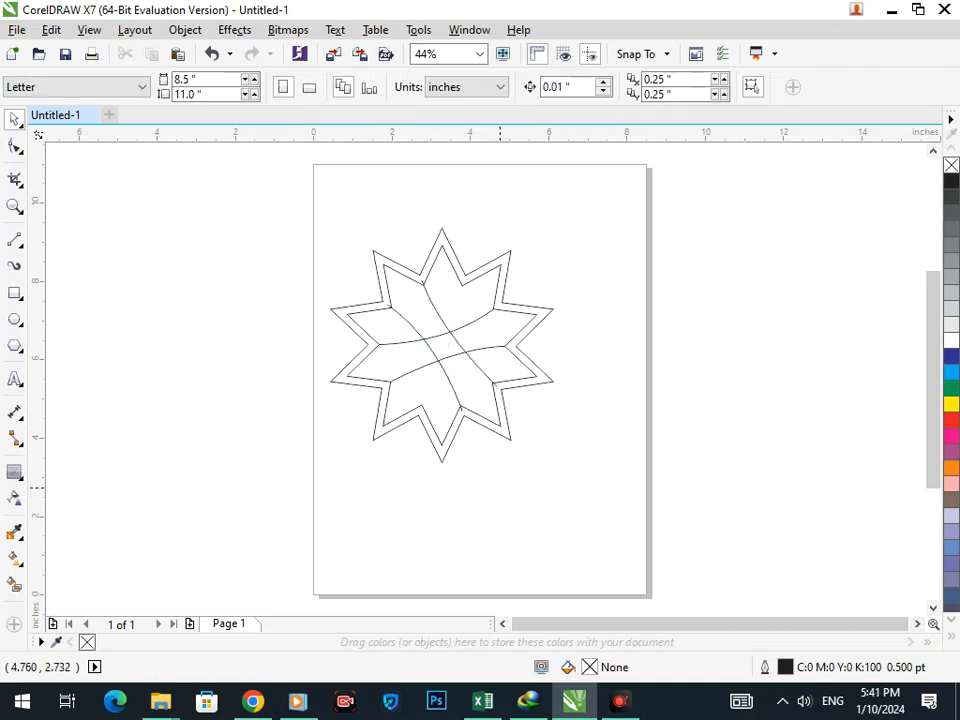
Step: Delete the overhanging ends of the copied curves at the inner star's two upper-left corners with Virtual Segment Delete
{"action": "key", "text": "F2"}
{"action": "left_click_drag", "start_coordinate": [373, 272], "coordinate": [415, 326]}
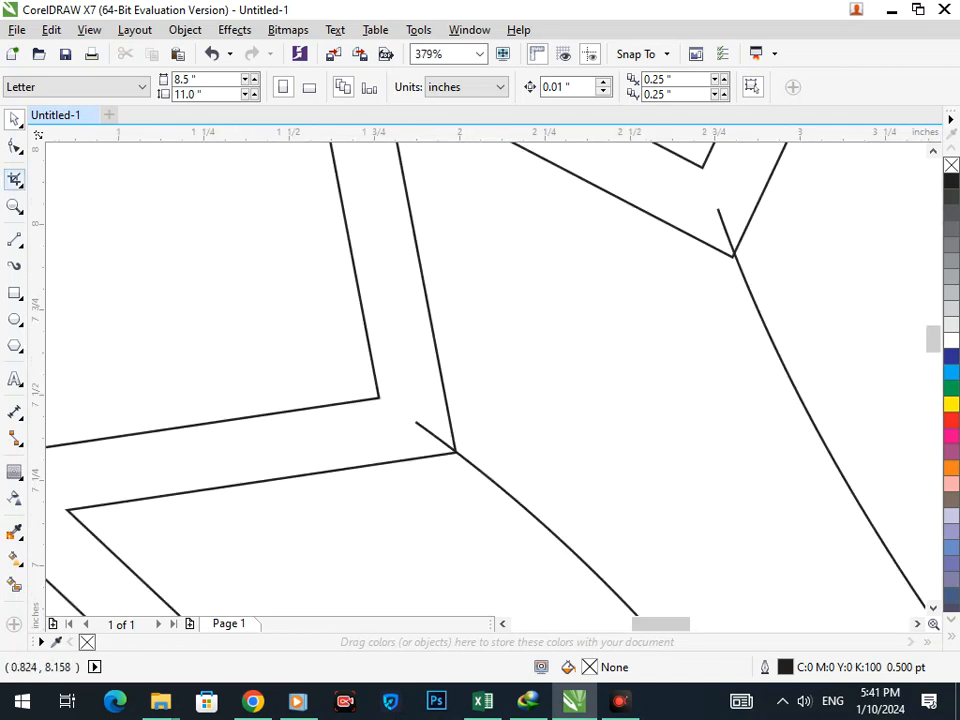
{"action": "left_click", "coordinate": [15, 178]}
{"action": "left_click", "coordinate": [100, 219]}
{"action": "left_click", "coordinate": [422, 428]}
{"action": "key", "text": "F3"}
{"action": "key", "text": "F2"}
{"action": "left_click_drag", "start_coordinate": [381, 257], "coordinate": [459, 305]}
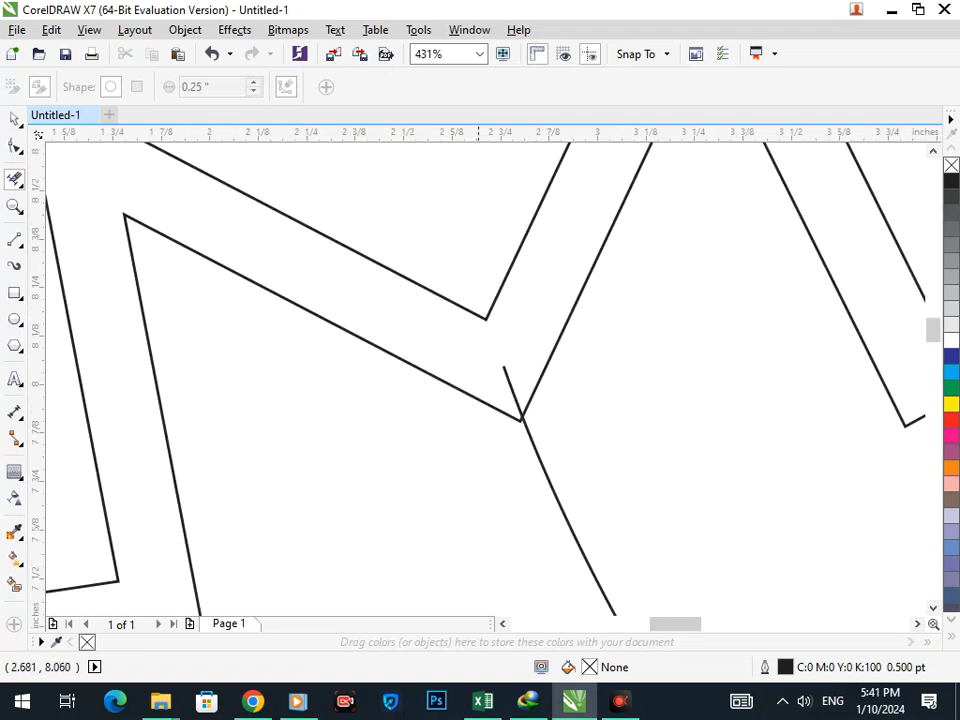
{"action": "key", "text": "F3"}
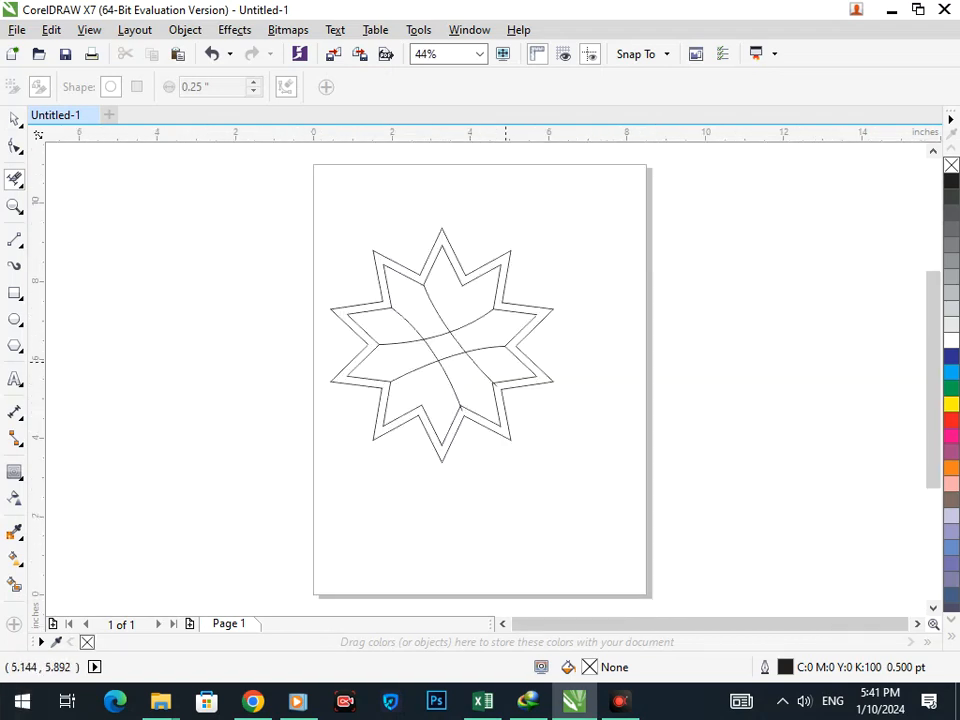
Step: Delete the overhanging ends of the copied curves at the inner star's two lower-right corners
{"action": "key", "text": "F2"}
{"action": "left_click_drag", "start_coordinate": [451, 395], "coordinate": [499, 449]}
{"action": "left_click", "coordinate": [376, 267]}
{"action": "mouse_move", "coordinate": [459, 306]}
{"action": "left_mouse_down"}
{"action": "mouse_move", "coordinate": [510, 352]}
{"action": "mouse_move", "coordinate": [526, 412]}
{"action": "left_mouse_up"}
{"action": "key", "text": "F3"}
{"action": "key", "text": "F2"}
{"action": "left_click", "coordinate": [494, 385]}
{"action": "key", "text": "F3"}
Step: Smart Fill the crossing bands, colouring the horizontal band's arms dark blue, the steep band's arms red and the centre blue-grey
{"action": "left_click", "coordinate": [14, 584]}
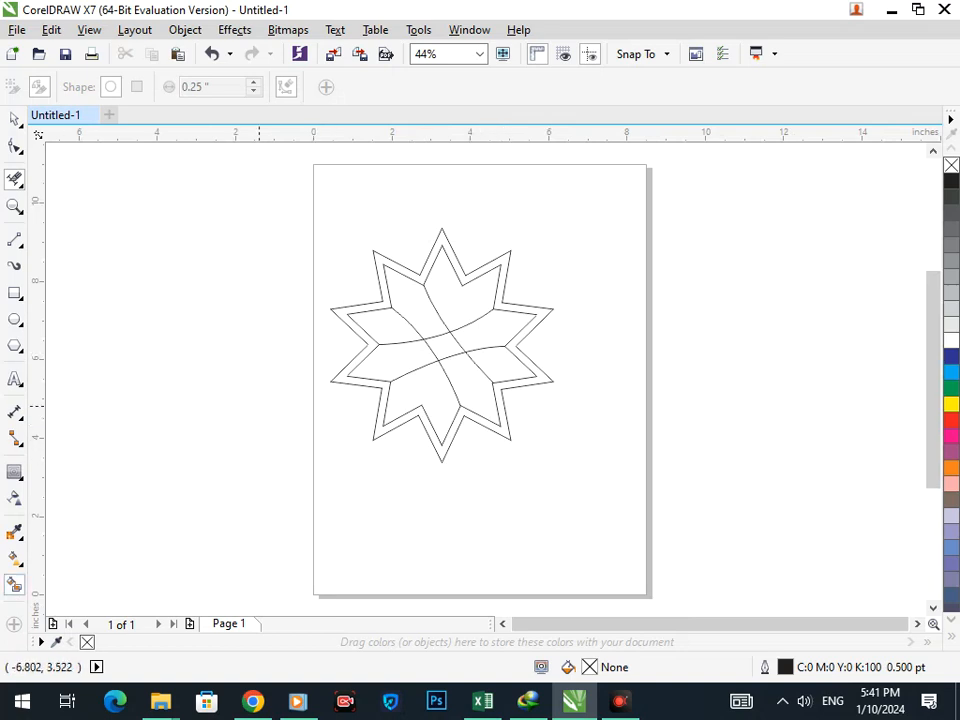
{"action": "left_click", "coordinate": [445, 346]}
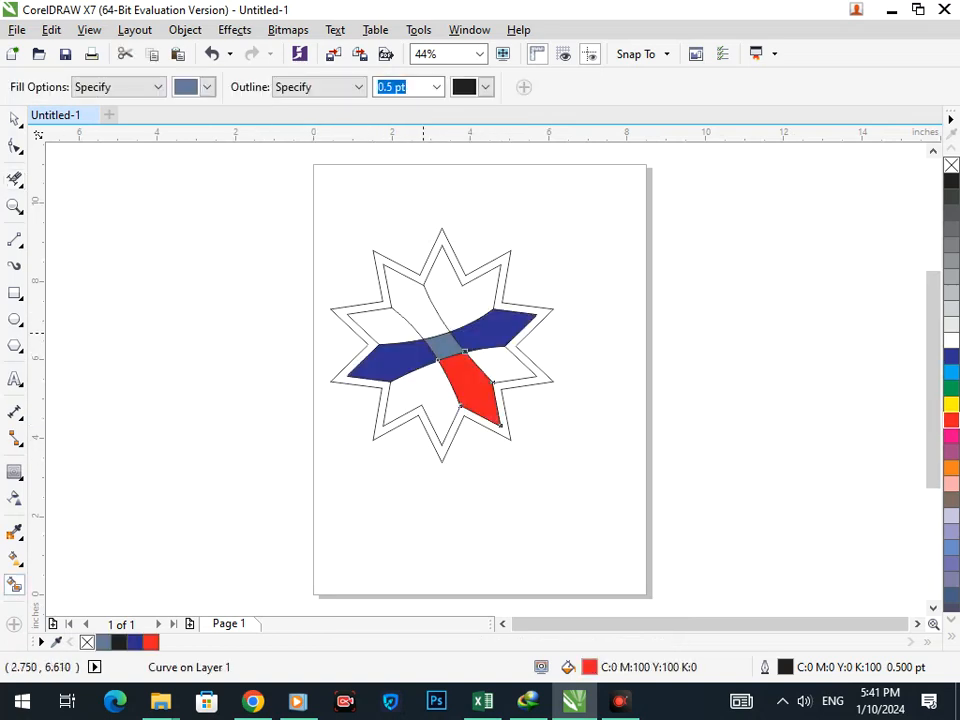
{"action": "left_click", "coordinate": [424, 311]}
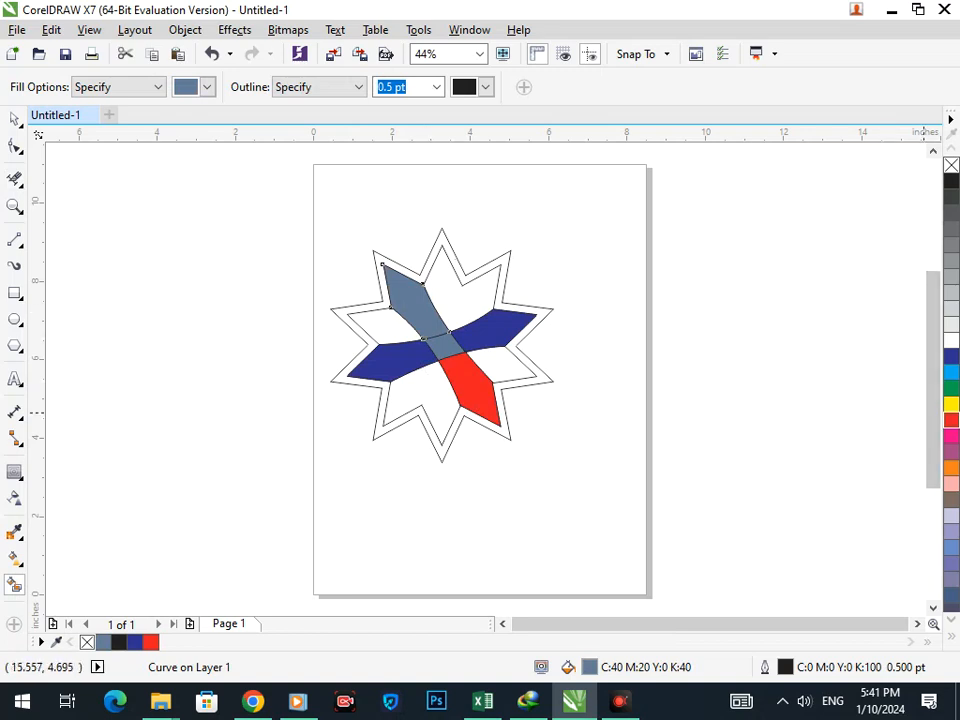
{"action": "left_click", "coordinate": [951, 420]}
{"action": "left_click", "coordinate": [14, 119]}
{"action": "left_click", "coordinate": [266, 341]}
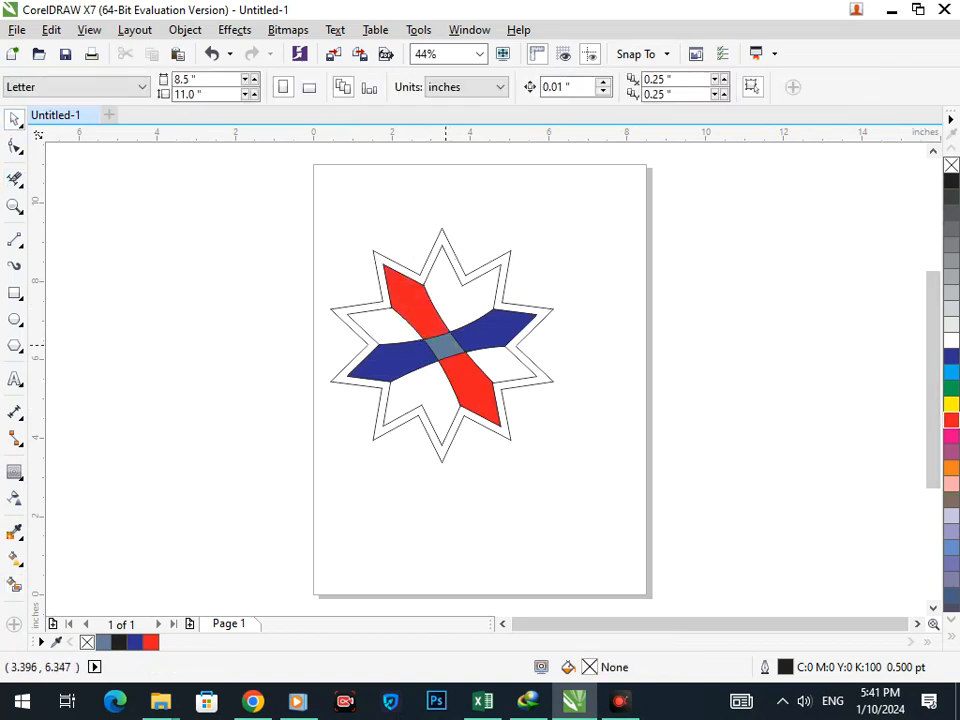
{"action": "left_click", "coordinate": [460, 351]}
{"action": "left_click_drag", "start_coordinate": [460, 351], "coordinate": [401, 373]}
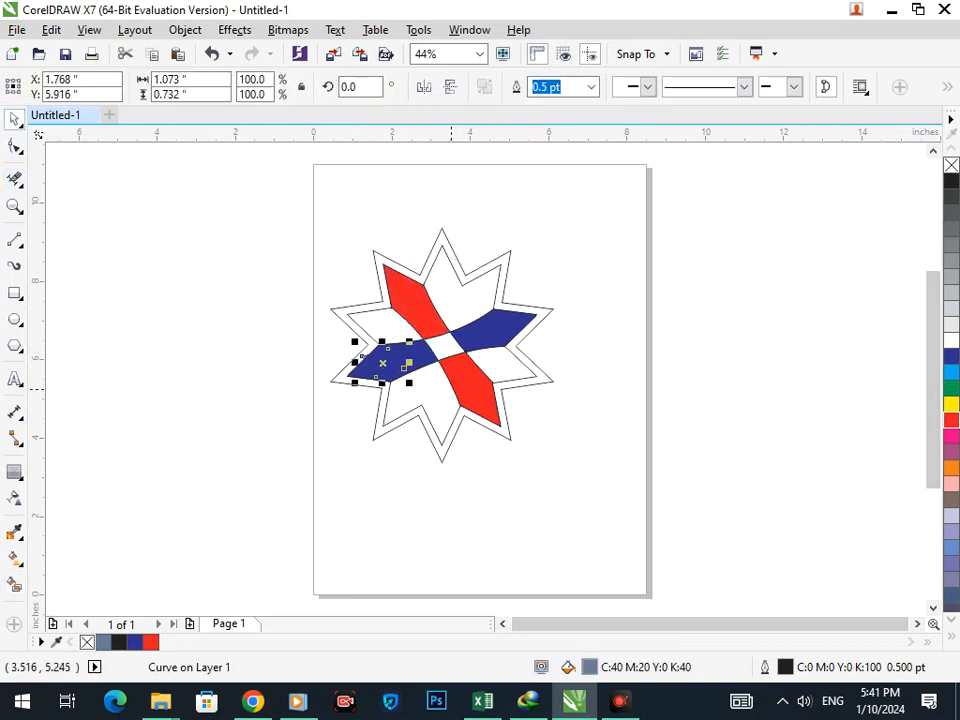
{"action": "key", "text": "ctrl+z"}
{"action": "left_click", "coordinate": [583, 332]}
Step: Try cyan, light pink and yellow fills on the centre piece where the bands cross
{"action": "left_click", "coordinate": [444, 342]}
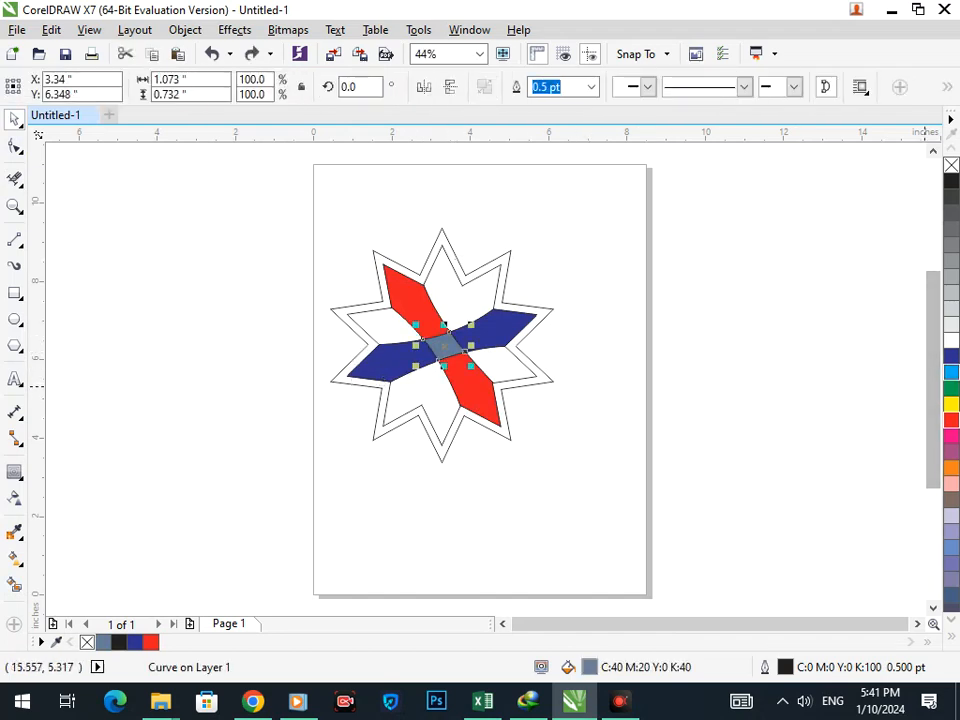
{"action": "left_click", "coordinate": [951, 372]}
{"action": "left_click", "coordinate": [564, 444]}
{"action": "left_click", "coordinate": [462, 360]}
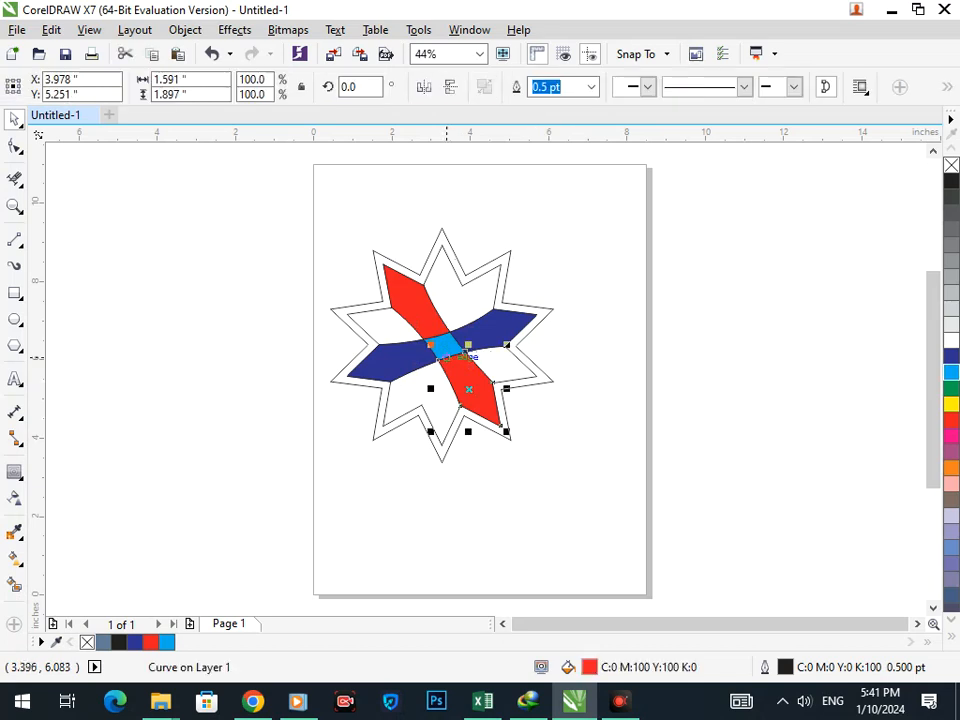
{"action": "left_click", "coordinate": [608, 407]}
{"action": "left_click", "coordinate": [449, 346]}
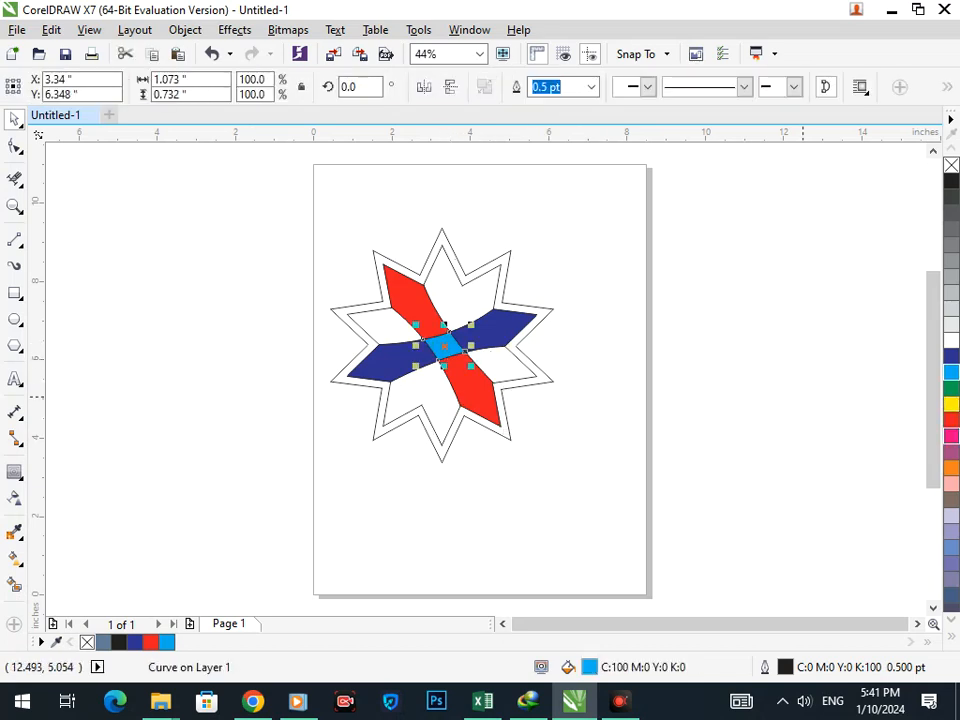
{"action": "left_click", "coordinate": [951, 484]}
{"action": "left_click", "coordinate": [700, 426]}
{"action": "left_click", "coordinate": [449, 353]}
{"action": "left_click", "coordinate": [951, 404]}
{"action": "left_click", "coordinate": [660, 370]}
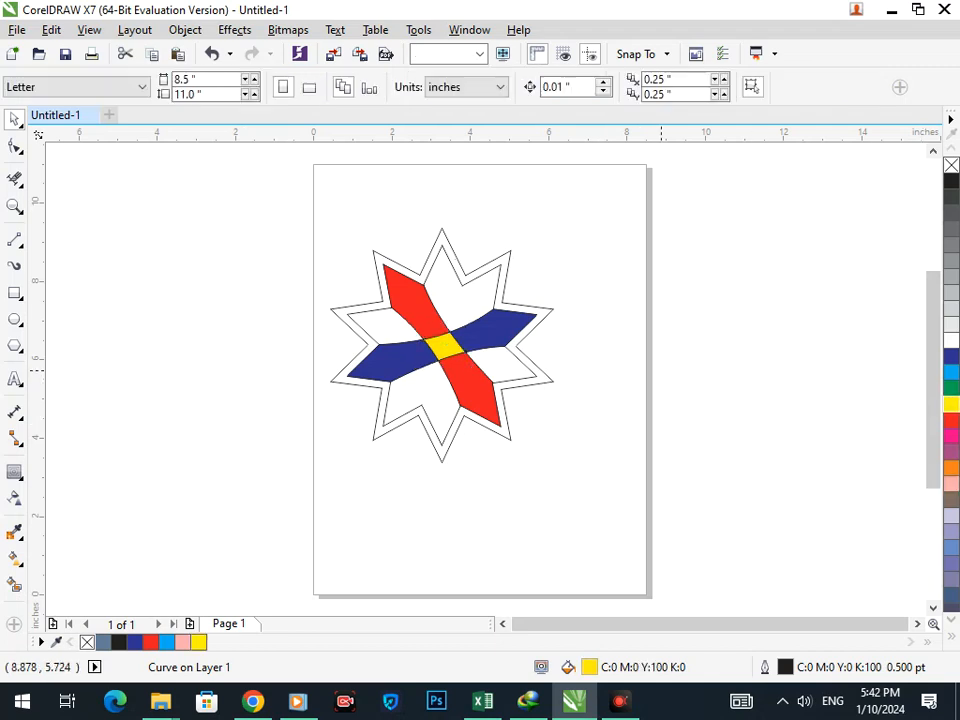
Step: Fill the centre piece where the bands cross with purple
{"action": "left_click", "coordinate": [441, 343]}
{"action": "left_click", "coordinate": [776, 416]}
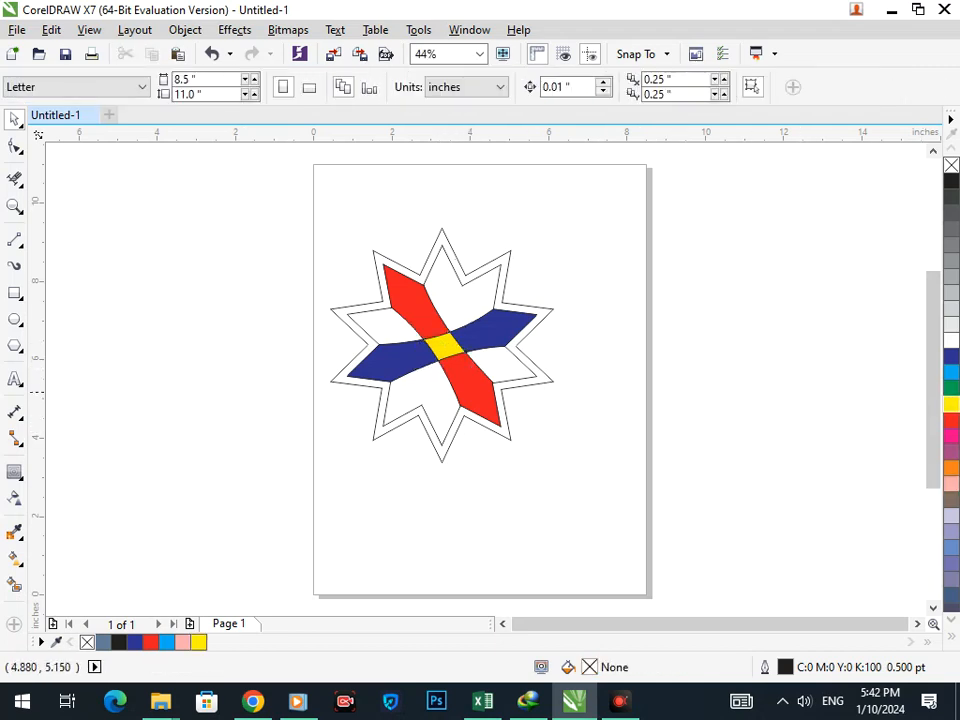
{"action": "left_click", "coordinate": [449, 353]}
{"action": "left_click", "coordinate": [678, 464]}
{"action": "left_click", "coordinate": [457, 354]}
{"action": "left_click", "coordinate": [951, 452]}
{"action": "left_click", "coordinate": [559, 457]}
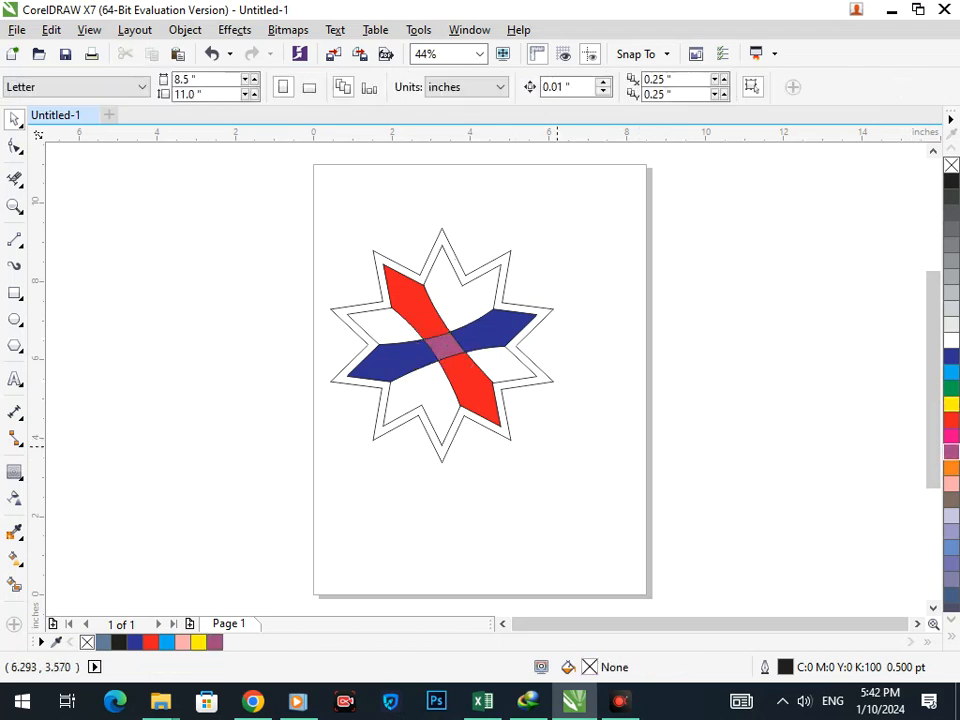
Step: Change the fill of the centre piece where the bands cross to dark blue
{"action": "left_click", "coordinate": [442, 346]}
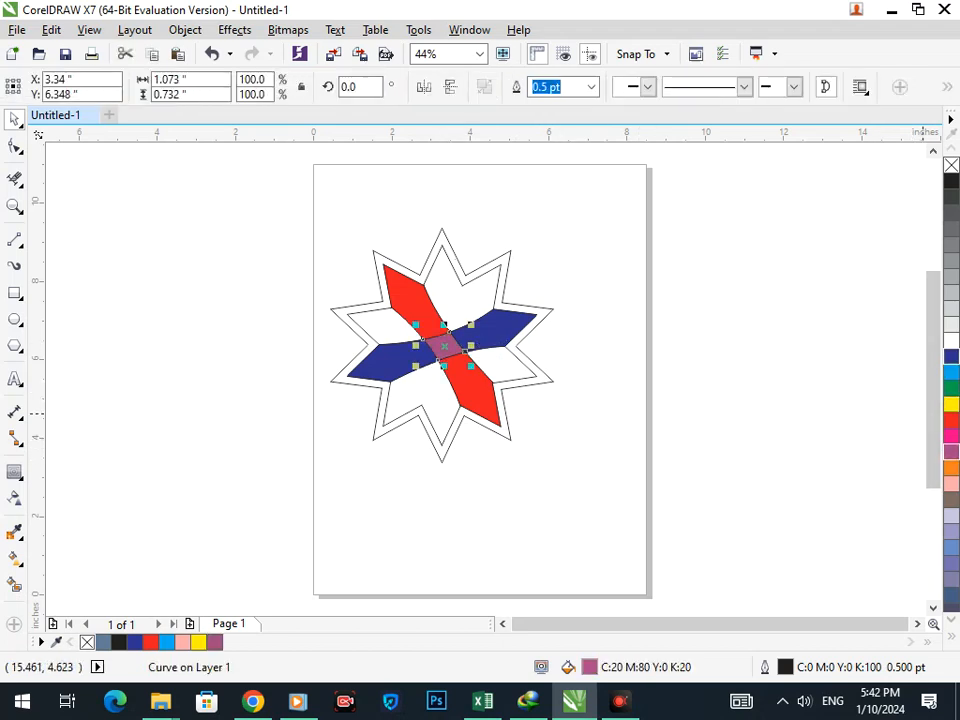
{"action": "left_click", "coordinate": [951, 356]}
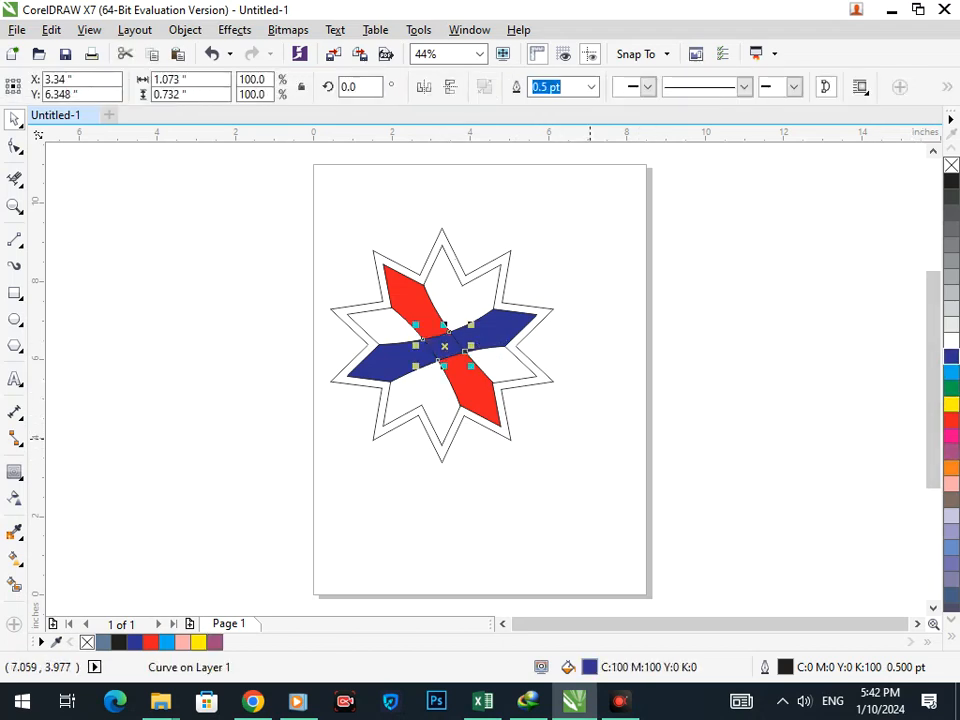
{"action": "left_click", "coordinate": [595, 453]}
Step: Weld the two dark blue arms and the centre piece into one continuous horizontal band
{"action": "left_click_drag", "start_coordinate": [407, 363], "coordinate": [348, 395]}
{"action": "key", "text": "ctrl+z"}
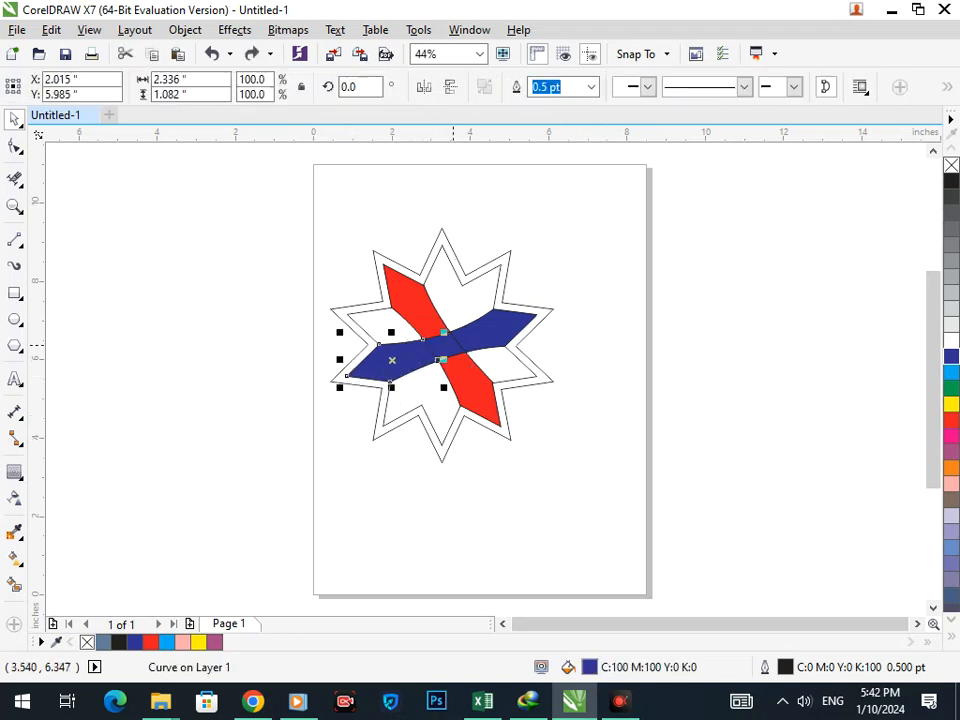
{"action": "left_click", "coordinate": [454, 343], "text": "shift"}
{"action": "left_click", "coordinate": [519, 314], "text": "shift"}
{"action": "left_click", "coordinate": [486, 322], "text": "shift"}
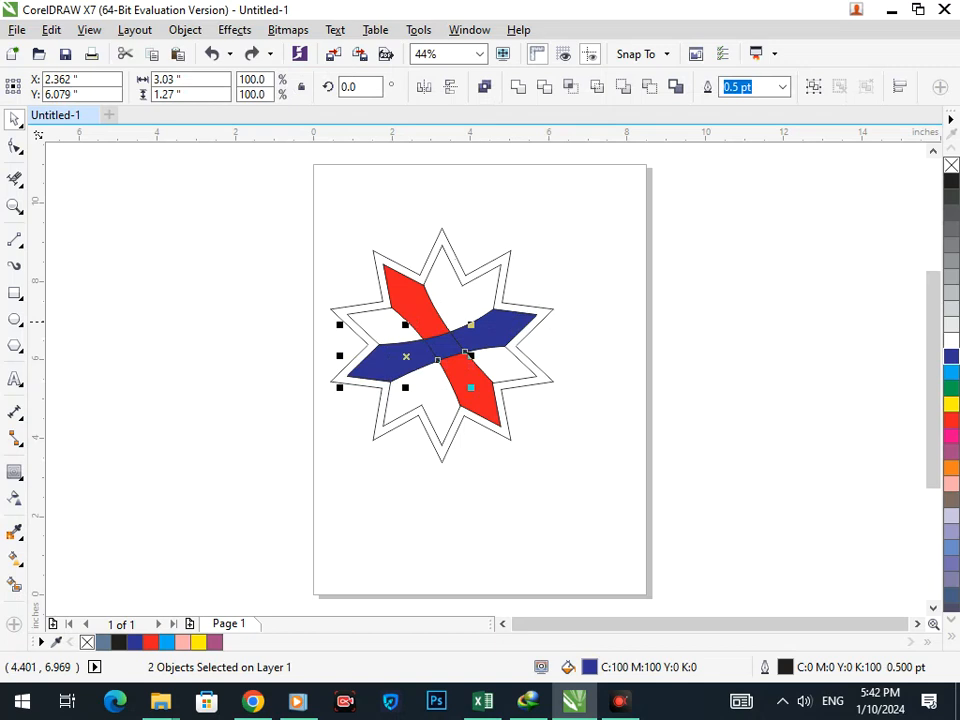
{"action": "left_click", "coordinate": [506, 331], "text": "shift"}
{"action": "left_click", "coordinate": [518, 86]}
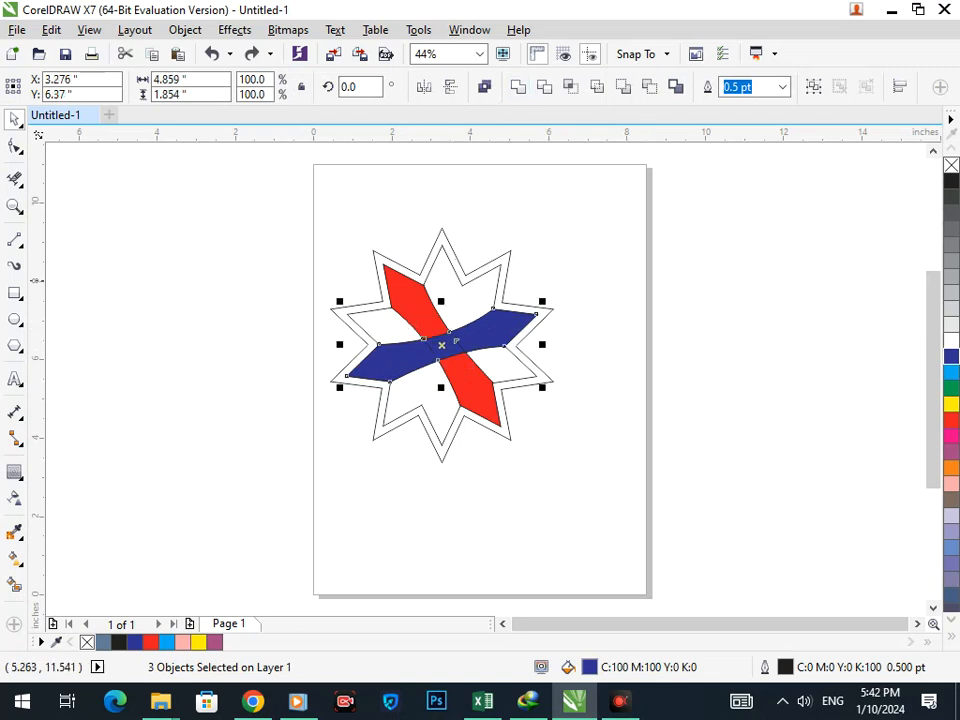
{"action": "left_click", "coordinate": [640, 382]}
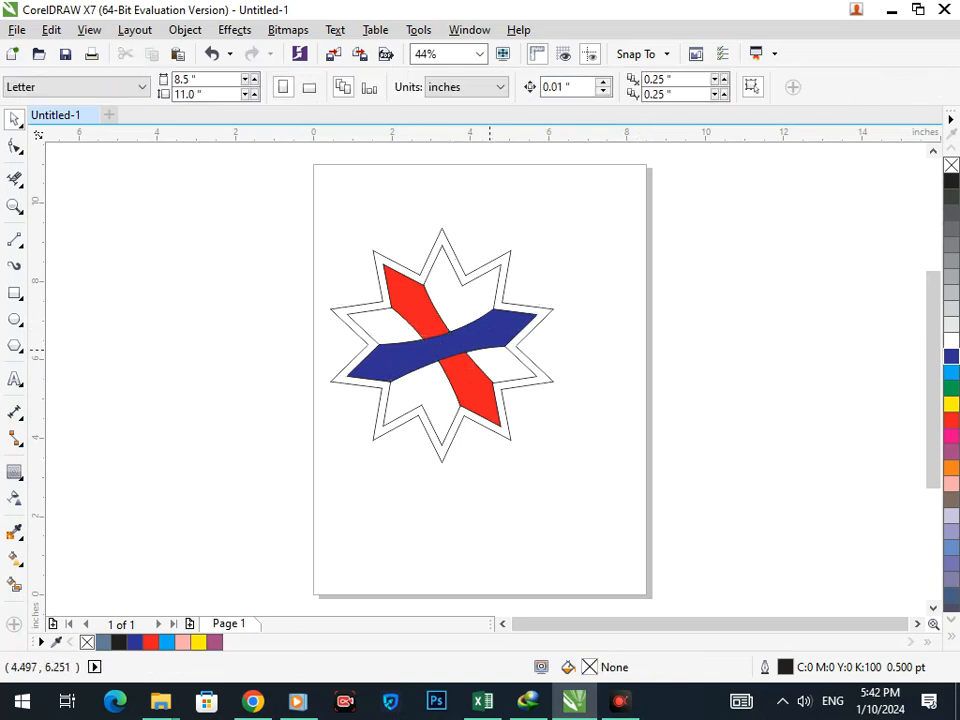
Step: Smart Fill the border between the outer and inner star contours and colour it green
{"action": "left_click", "coordinate": [14, 585]}
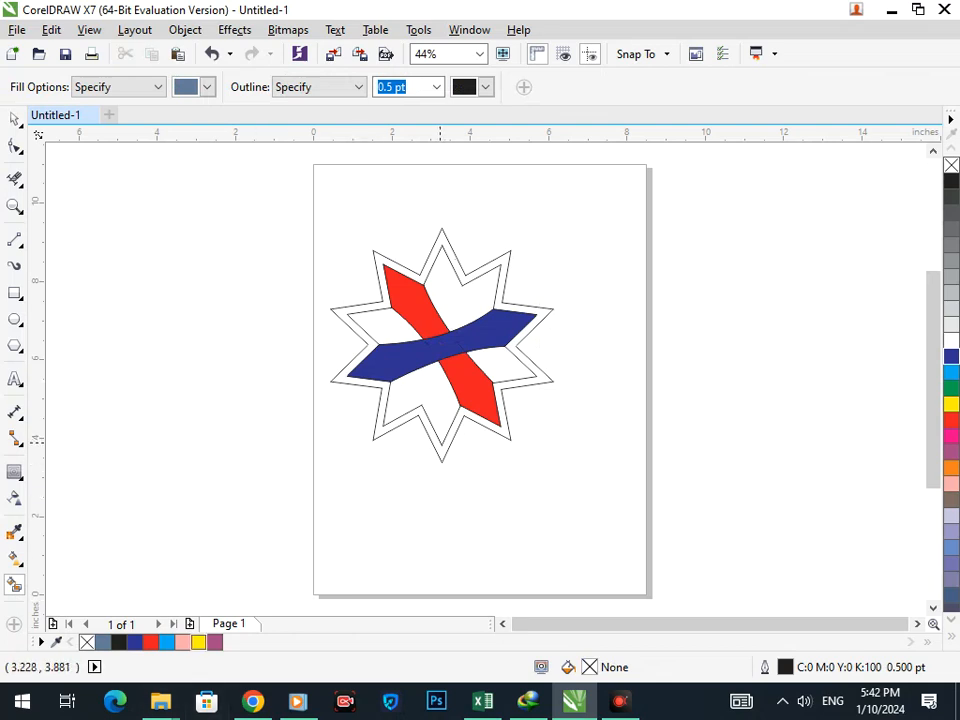
{"action": "left_click", "coordinate": [440, 442]}
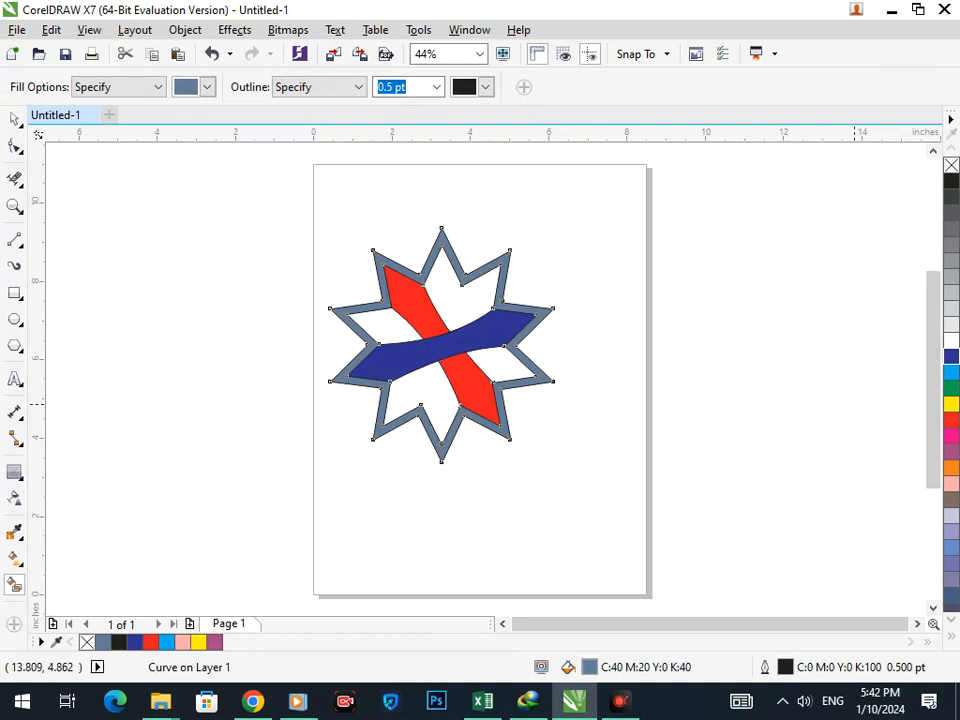
{"action": "left_click", "coordinate": [951, 388]}
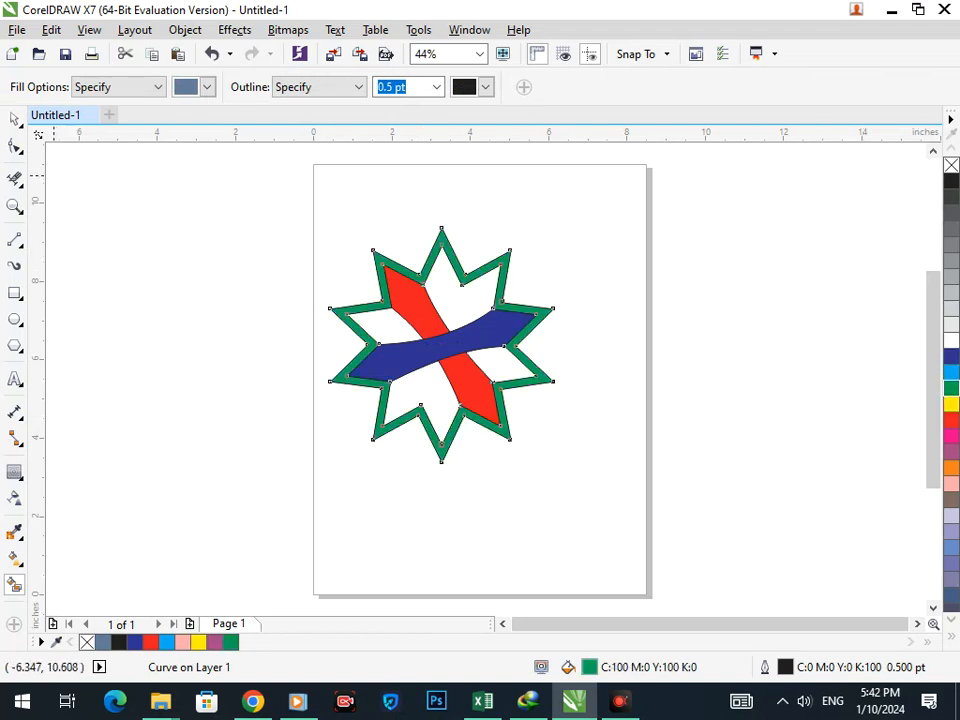
{"action": "left_click", "coordinate": [14, 118]}
{"action": "left_click", "coordinate": [123, 341]}
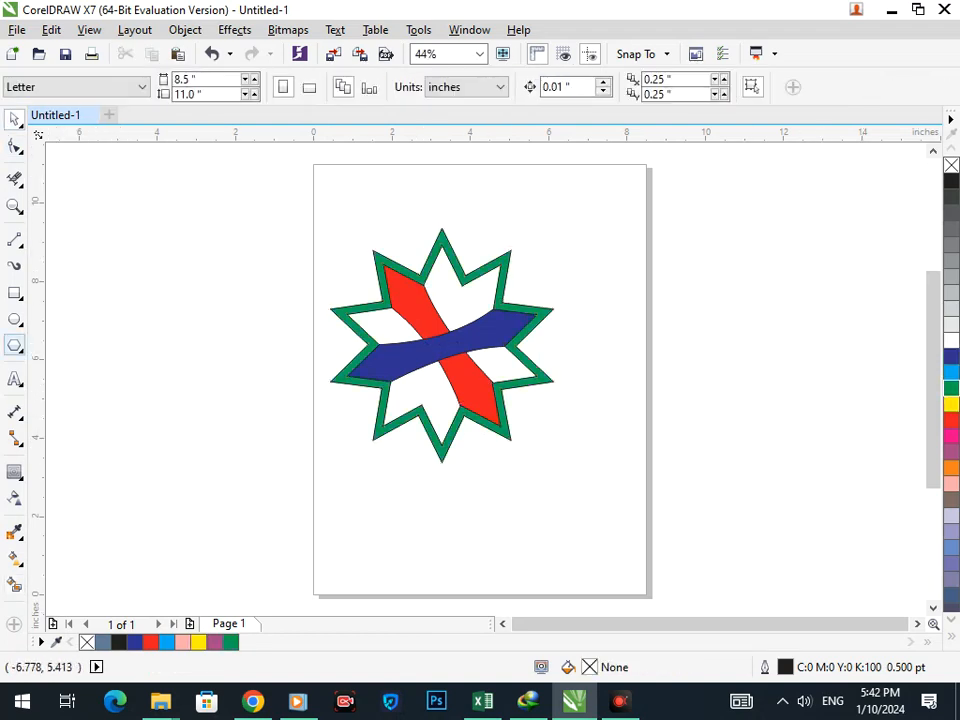
Step: Draw a circle at the centre where the bands cross and enlarge it to about 0.6 inches in diameter
{"action": "left_click", "coordinate": [19, 323]}
{"action": "left_click", "coordinate": [76, 318]}
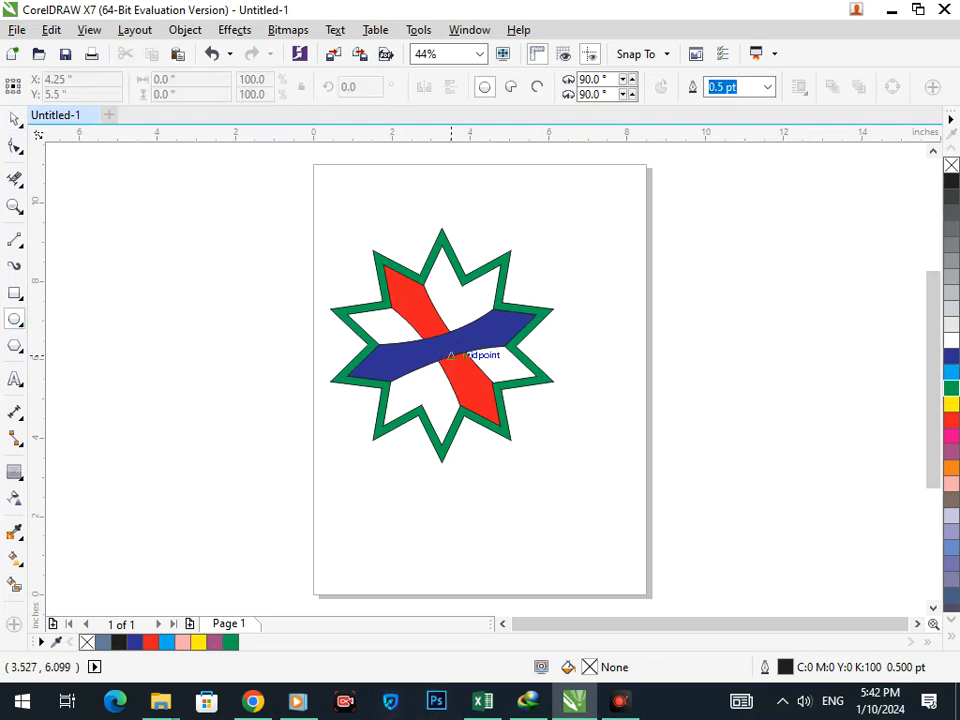
{"action": "mouse_move", "coordinate": [441, 345]}
{"action": "left_mouse_down"}
{"action": "mouse_move", "coordinate": [463, 365]}
{"action": "mouse_move", "coordinate": [452, 357]}
{"action": "left_mouse_up"}
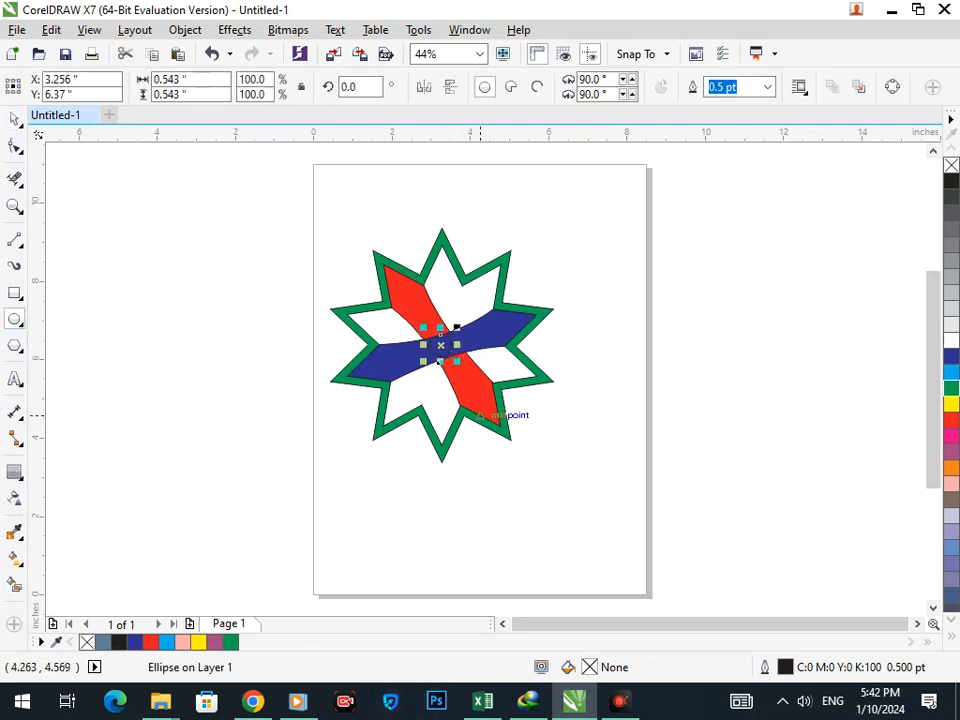
{"action": "scroll", "coordinate": [448, 358], "scroll_direction": "up", "scroll_amount": 4}
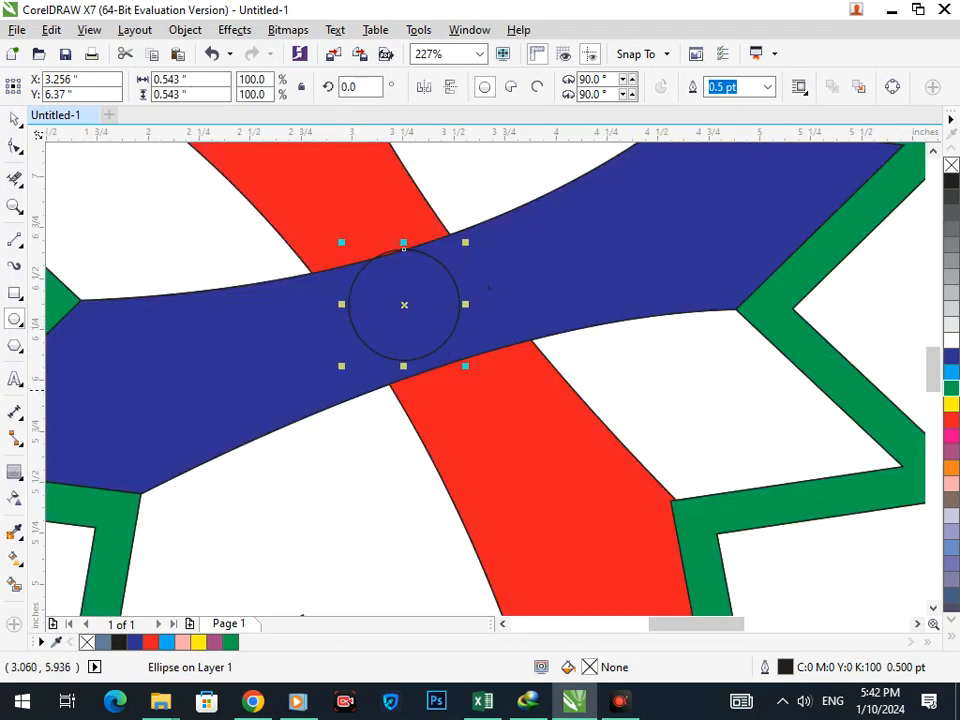
{"action": "left_click_drag", "start_coordinate": [338, 364], "coordinate": [331, 383]}
{"action": "left_click", "coordinate": [14, 119]}
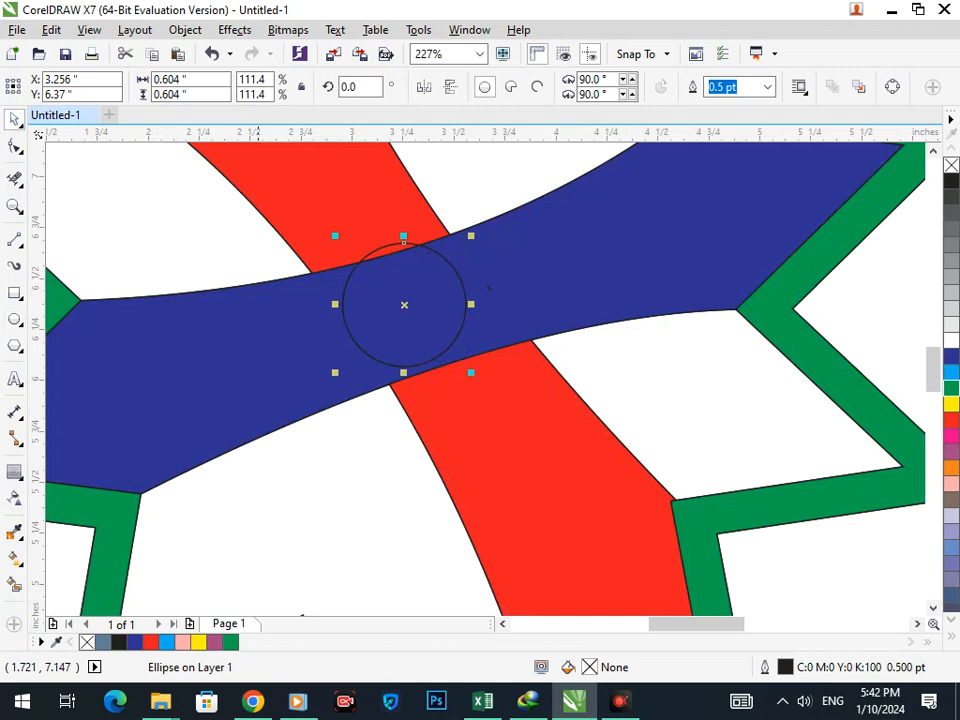
Step: Nudge the circle to X 3.336 and Y 6.35 inches so that it fits between the blue band's edges
{"action": "left_click", "coordinate": [391, 383]}
{"action": "left_click", "coordinate": [396, 366]}
{"action": "key", "text": "Down"}
{"action": "key", "text": "Down"}
{"action": "key", "text": "Down"}
{"action": "key", "text": "Down"}
{"action": "key", "text": "Down"}
{"action": "key", "text": "Right"}
{"action": "key", "text": "Right"}
{"action": "key", "text": "Right"}
{"action": "key", "text": "Right"}
{"action": "key", "text": "Right"}
{"action": "key", "text": "Right"}
{"action": "key", "text": "Right"}
{"action": "key", "text": "Up"}
{"action": "key", "text": "Up"}
{"action": "key", "text": "Up"}
{"action": "key", "text": "Right"}
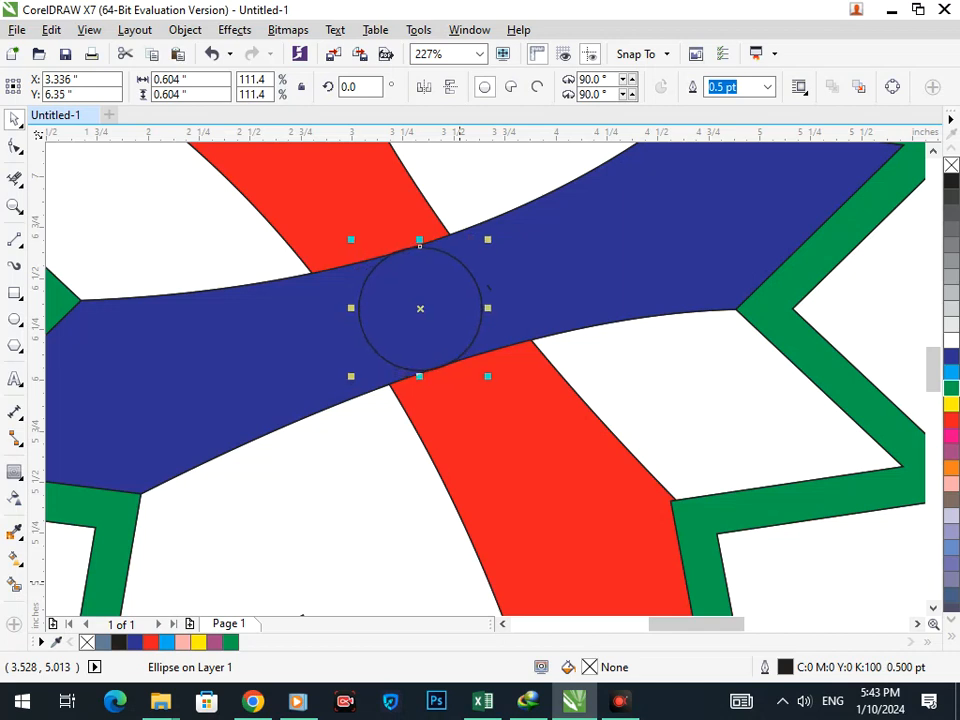
Step: Fill the central circle with cyan
{"action": "key", "text": "shift+F4"}
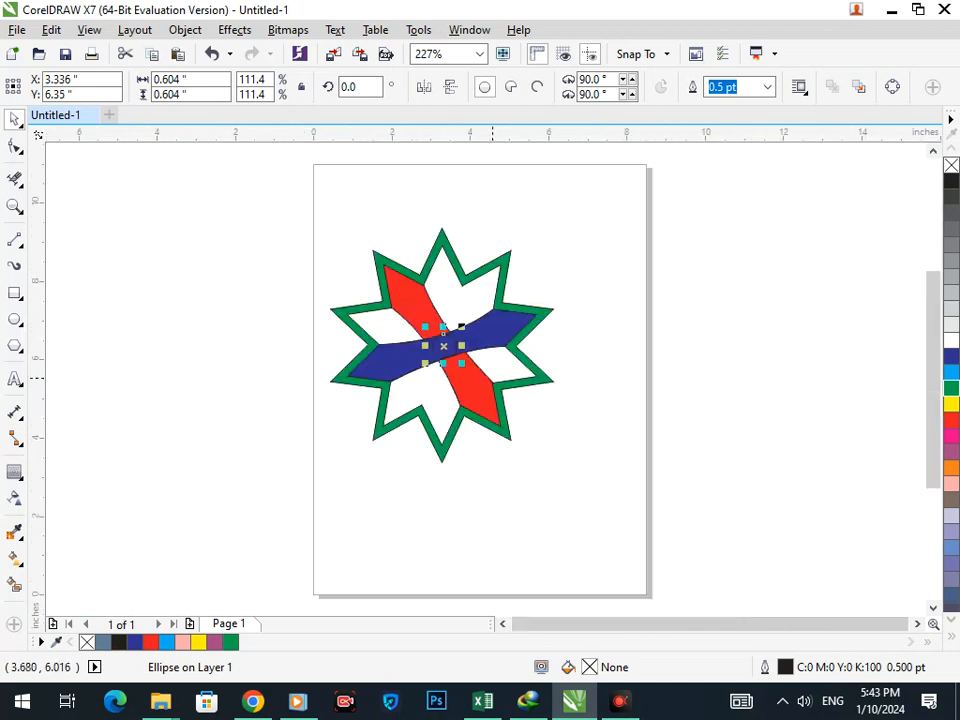
{"action": "left_click", "coordinate": [580, 430]}
{"action": "left_click", "coordinate": [448, 349]}
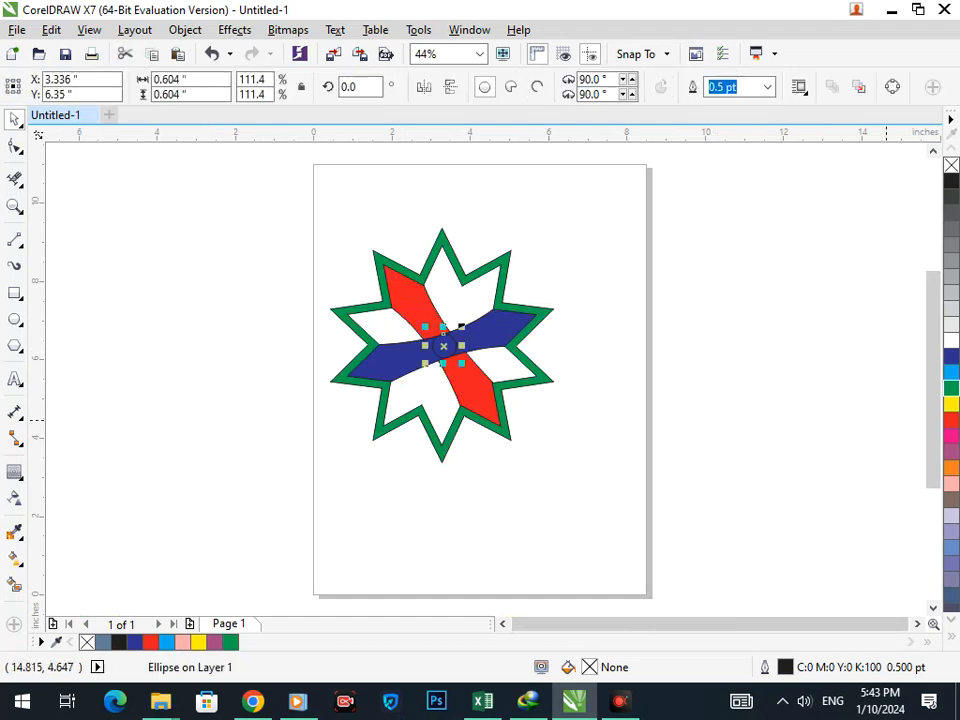
{"action": "left_click", "coordinate": [951, 371]}
{"action": "left_click", "coordinate": [725, 390]}
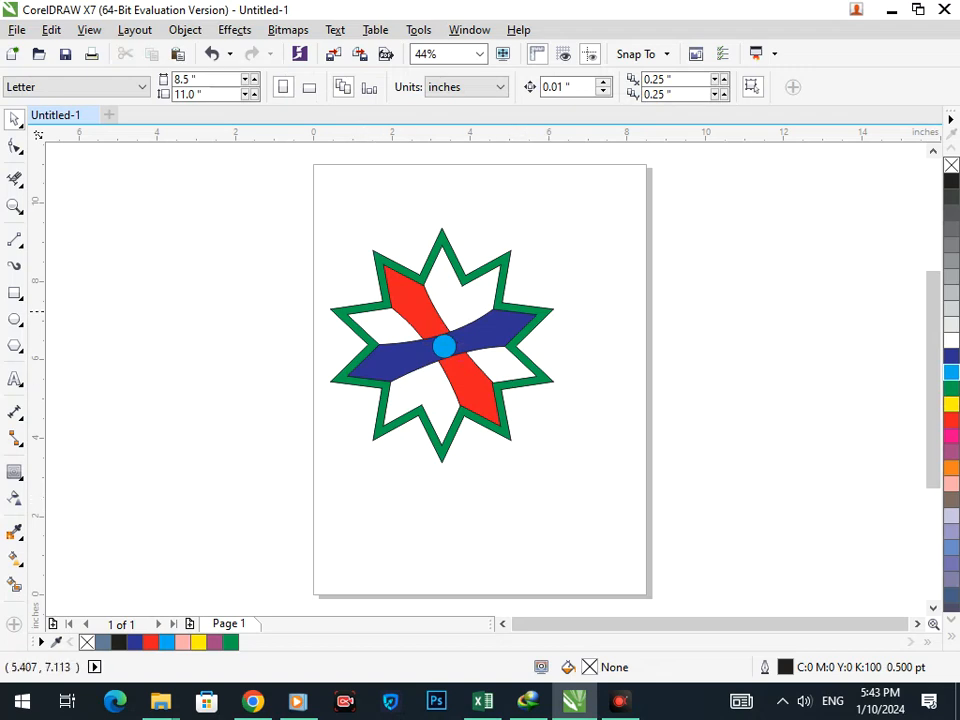
Step: Try Smart Fill on the four gaps between the bands, colouring the left gap red, the right one cyan and the lower one dark blue
{"action": "left_click", "coordinate": [15, 584]}
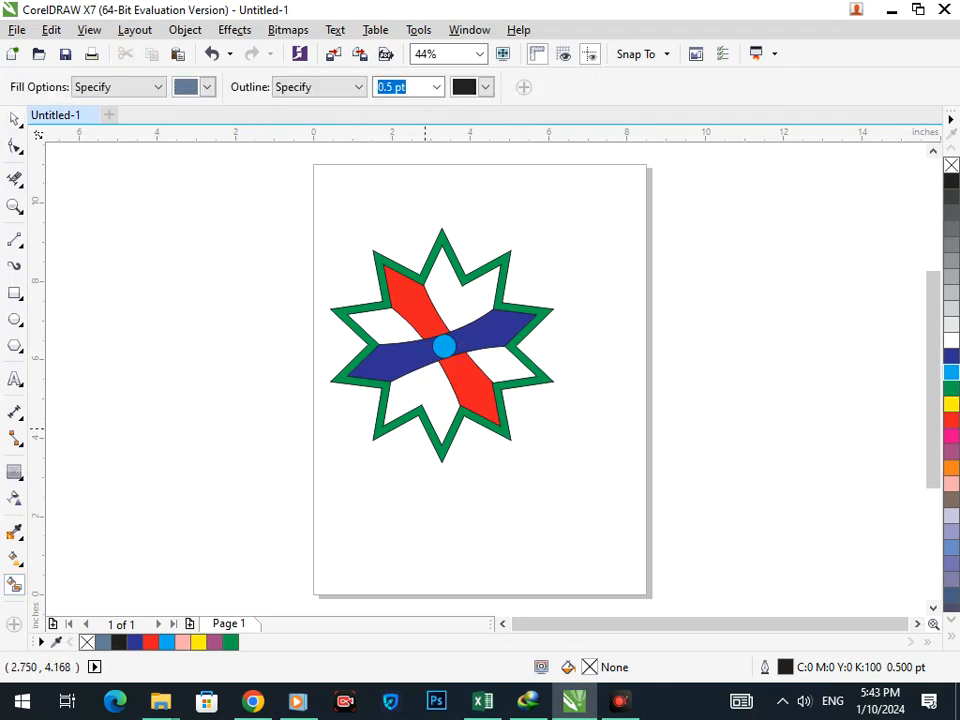
{"action": "left_click", "coordinate": [436, 401]}
{"action": "left_click", "coordinate": [509, 285]}
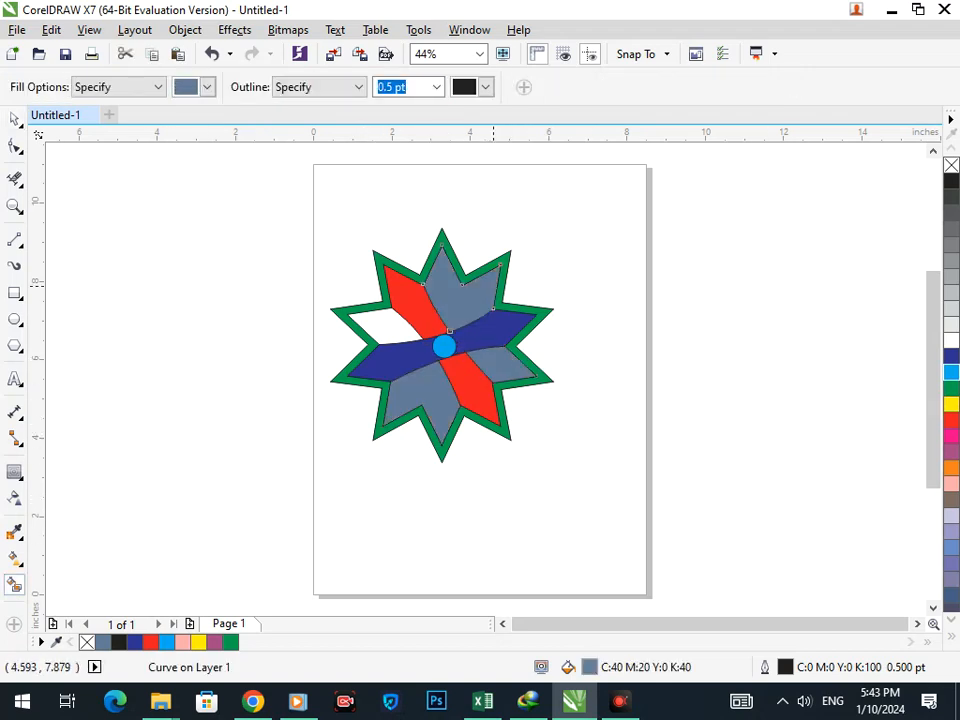
{"action": "left_click", "coordinate": [398, 319]}
{"action": "left_click", "coordinate": [951, 418]}
{"action": "left_click", "coordinate": [500, 372]}
{"action": "left_click", "coordinate": [951, 372]}
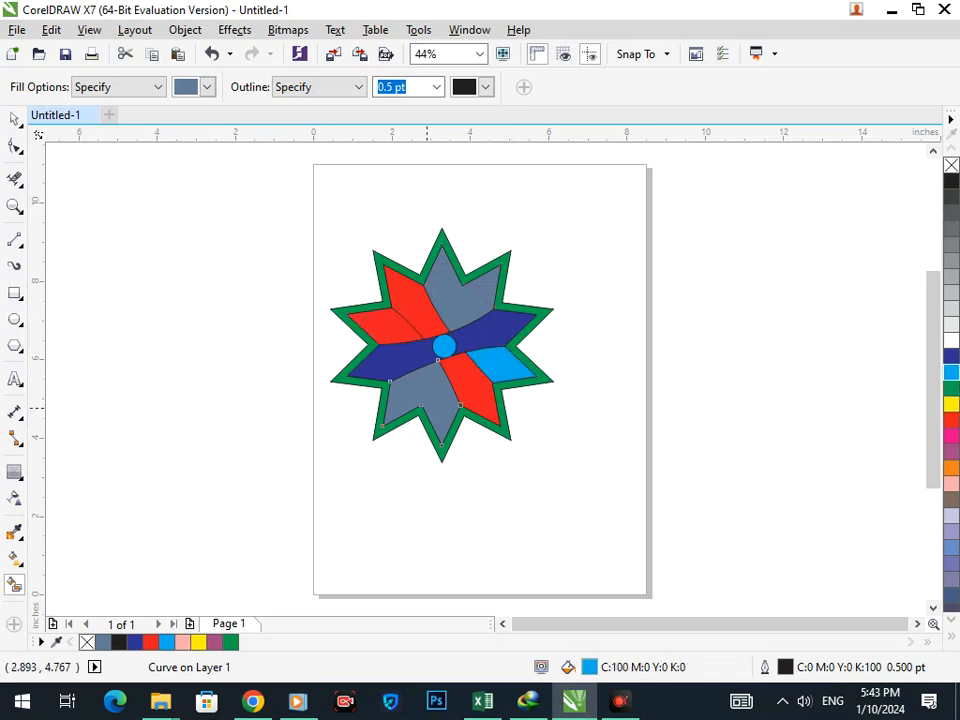
{"action": "left_click", "coordinate": [951, 355]}
Step: Smart Fill the upper and lower gaps between the bands in orange, undoing the stray fill on the green border
{"action": "left_click", "coordinate": [458, 304]}
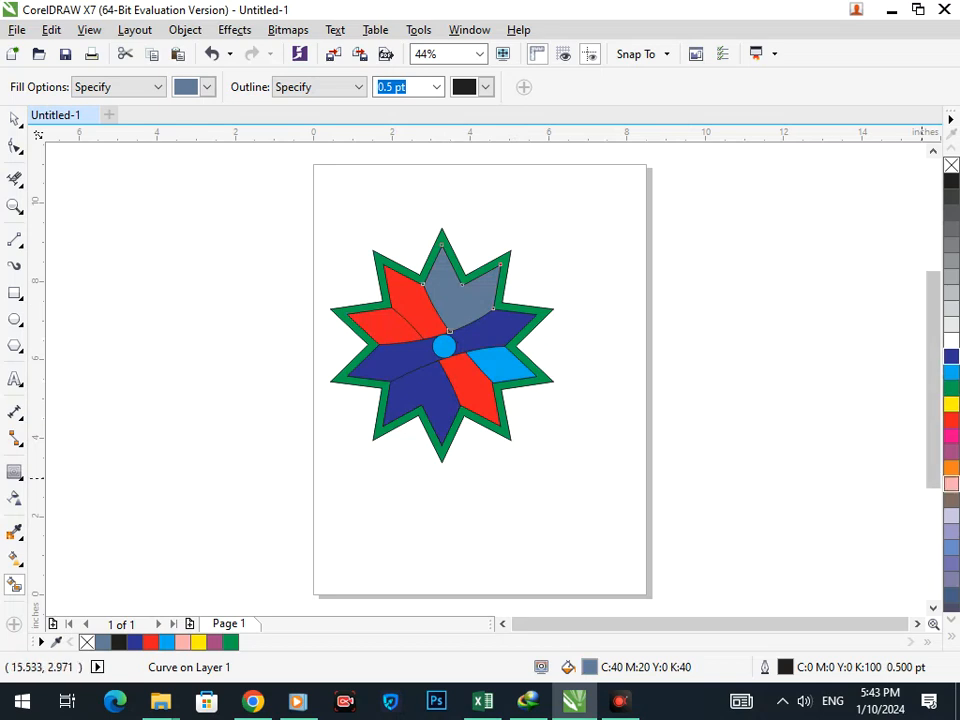
{"action": "left_click", "coordinate": [951, 467]}
{"action": "left_click", "coordinate": [420, 407]}
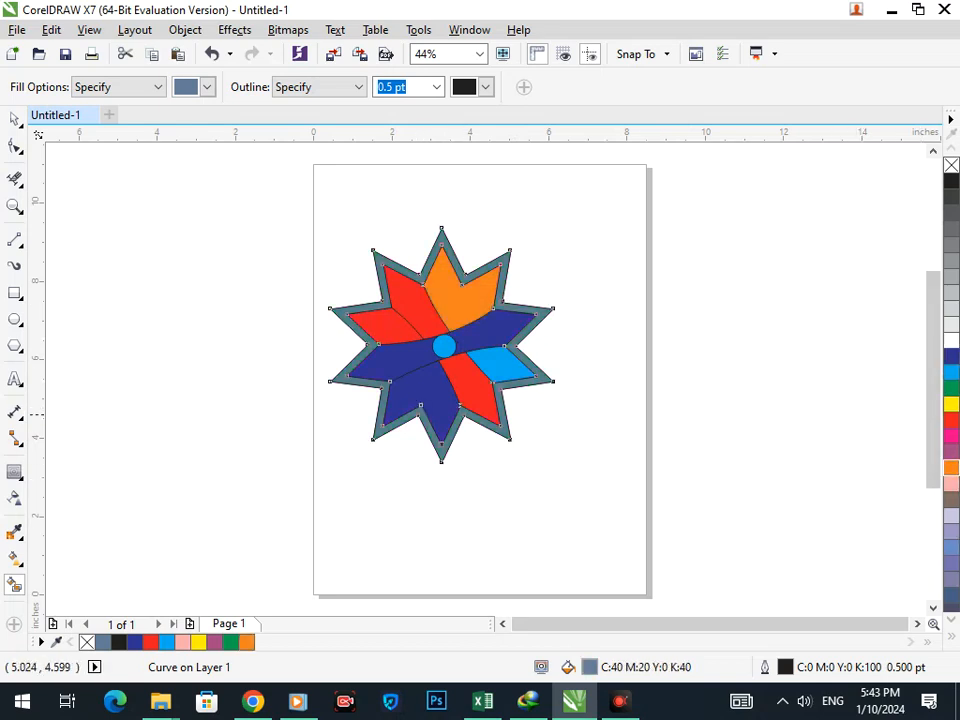
{"action": "key", "text": "ctrl+z"}
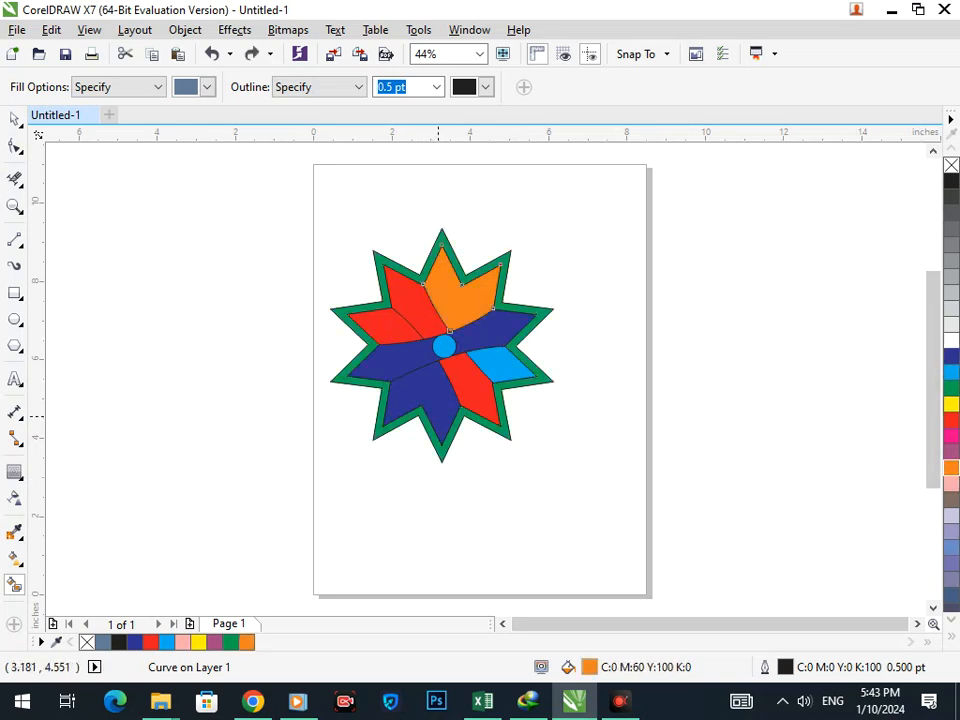
{"action": "left_click", "coordinate": [434, 392]}
{"action": "left_click", "coordinate": [951, 467]}
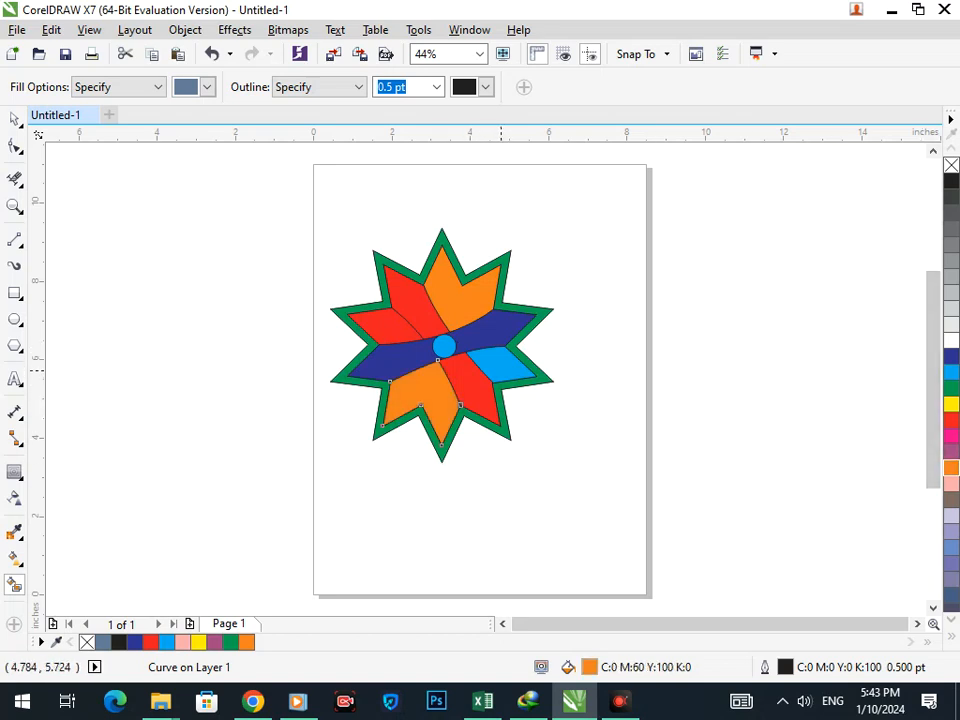
Step: Smart Fill the small left and right gaps between the bands and colour both cyan
{"action": "left_click", "coordinate": [500, 368]}
{"action": "left_click", "coordinate": [379, 323]}
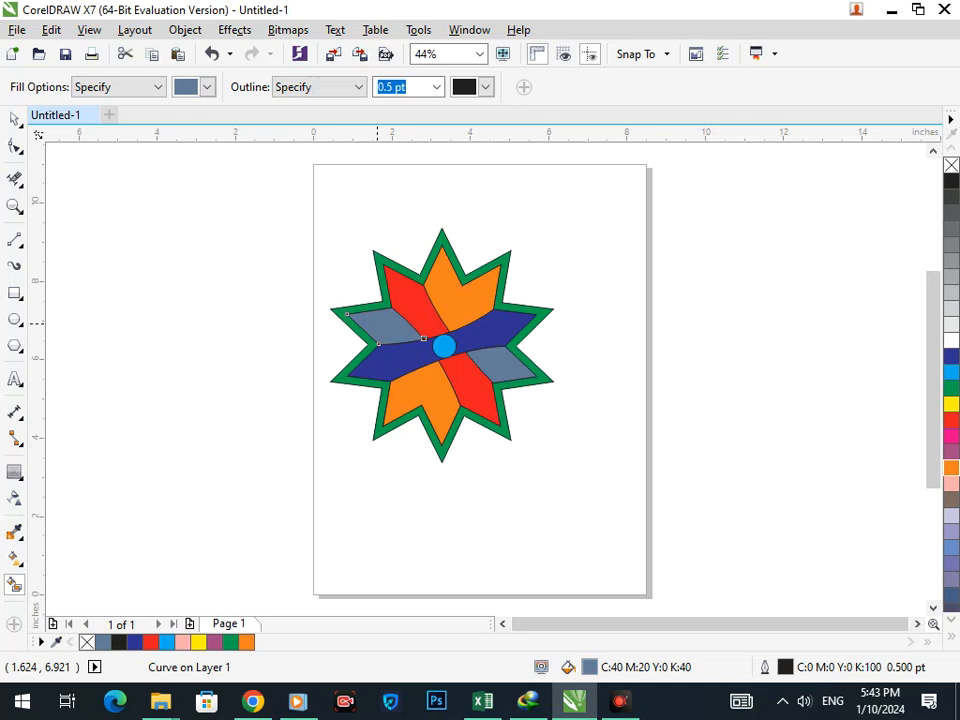
{"action": "left_click", "coordinate": [951, 387]}
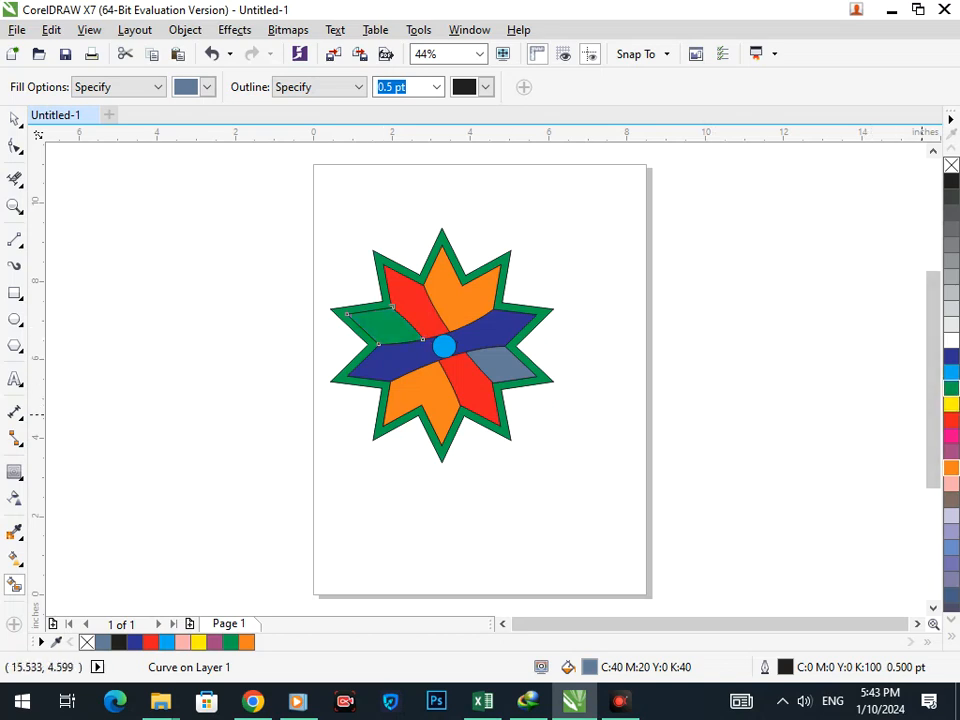
{"action": "left_click", "coordinate": [951, 371]}
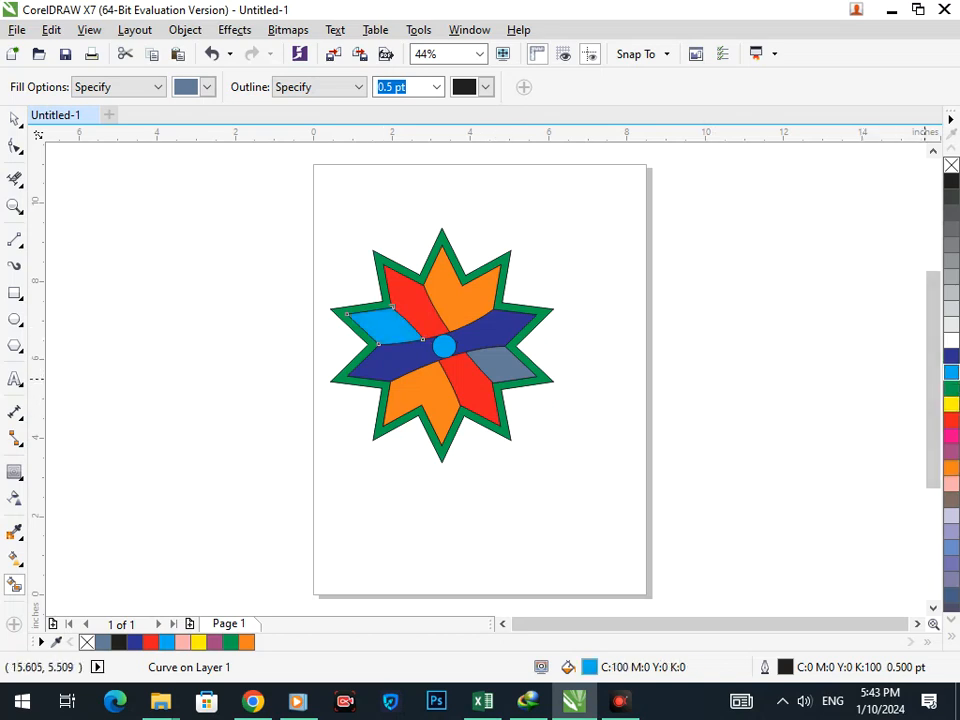
{"action": "left_click", "coordinate": [502, 364]}
{"action": "left_click", "coordinate": [951, 371]}
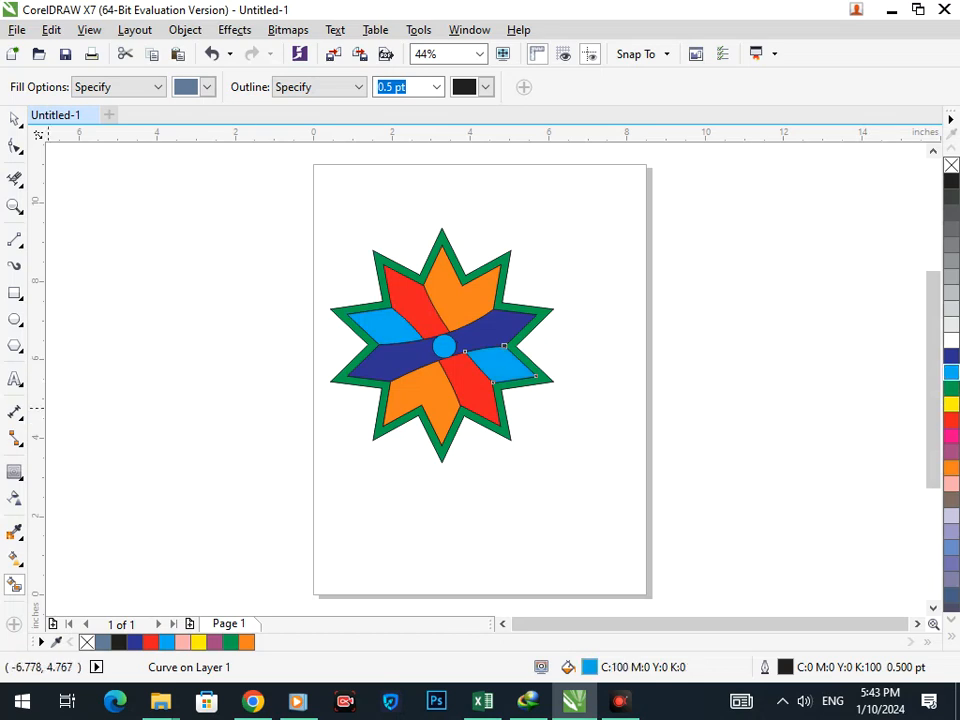
{"action": "left_click", "coordinate": [14, 119]}
{"action": "key", "text": "Escape"}
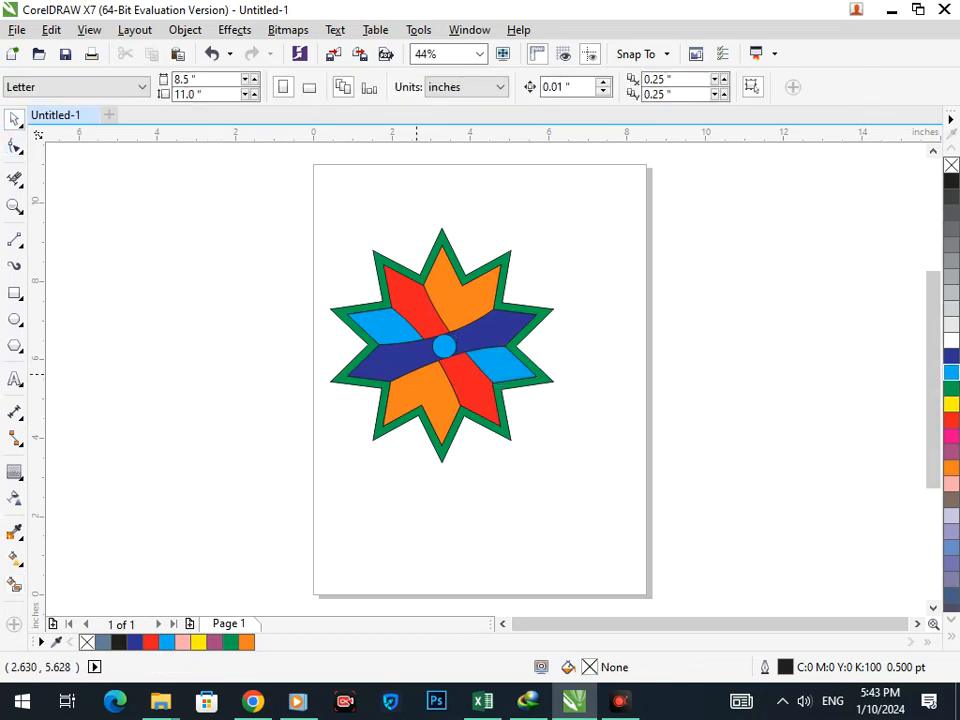
Step: Try moving the green border away from the star, and undo the move
{"action": "left_click_drag", "start_coordinate": [373, 252], "coordinate": [255, 216]}
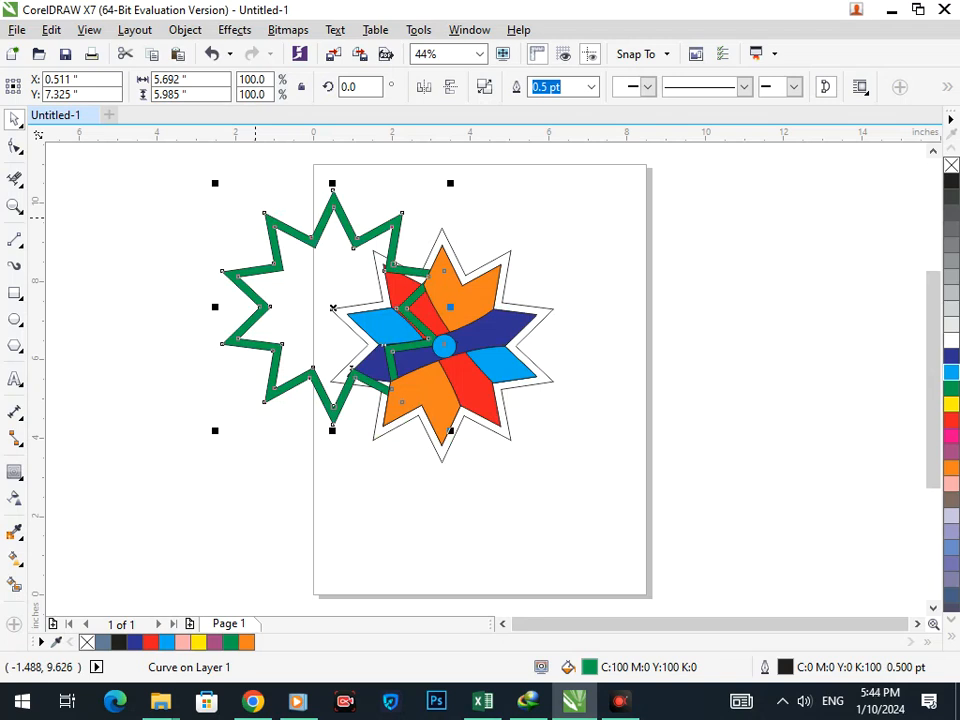
{"action": "left_click_drag", "start_coordinate": [255, 216], "coordinate": [363, 253]}
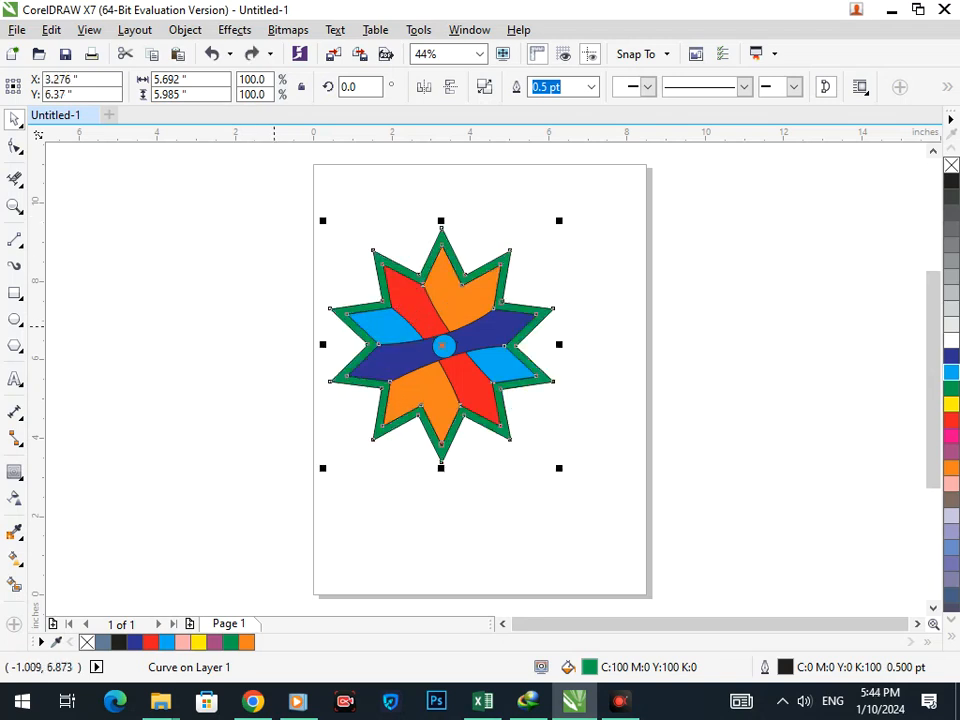
{"action": "left_click_drag", "start_coordinate": [383, 388], "coordinate": [143, 451]}
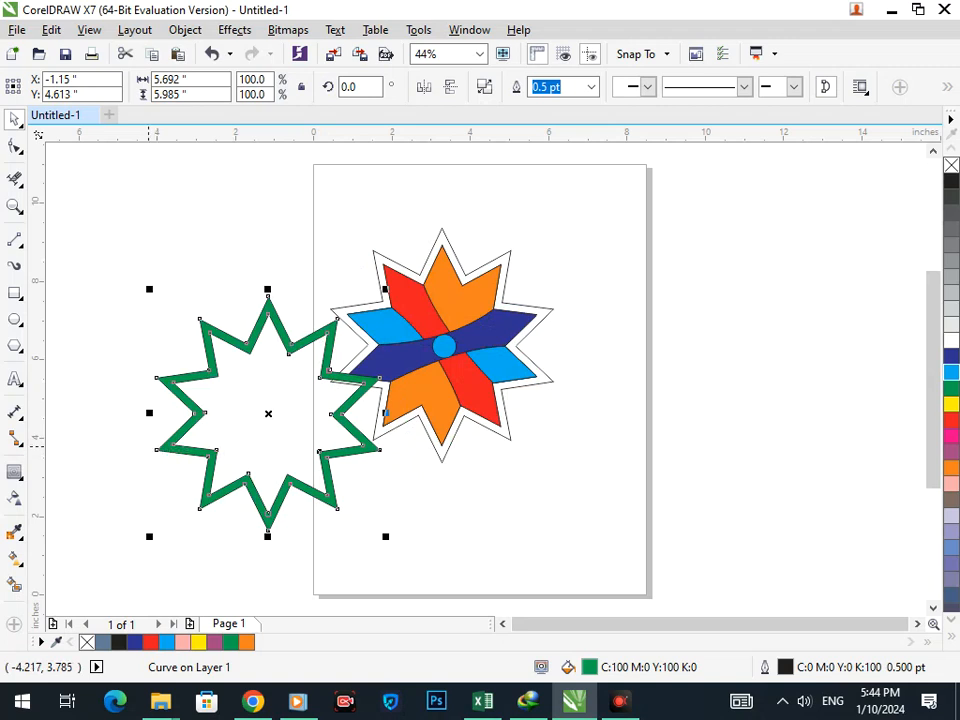
{"action": "key", "text": "ctrl+z"}
{"action": "left_click", "coordinate": [423, 490]}
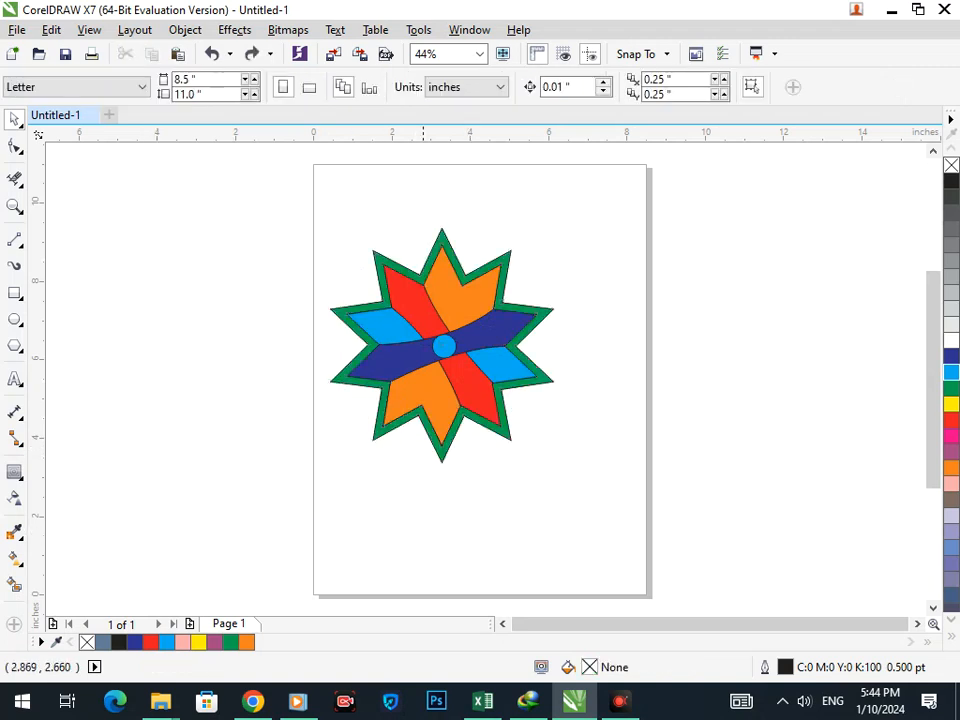
{"action": "left_click", "coordinate": [444, 449]}
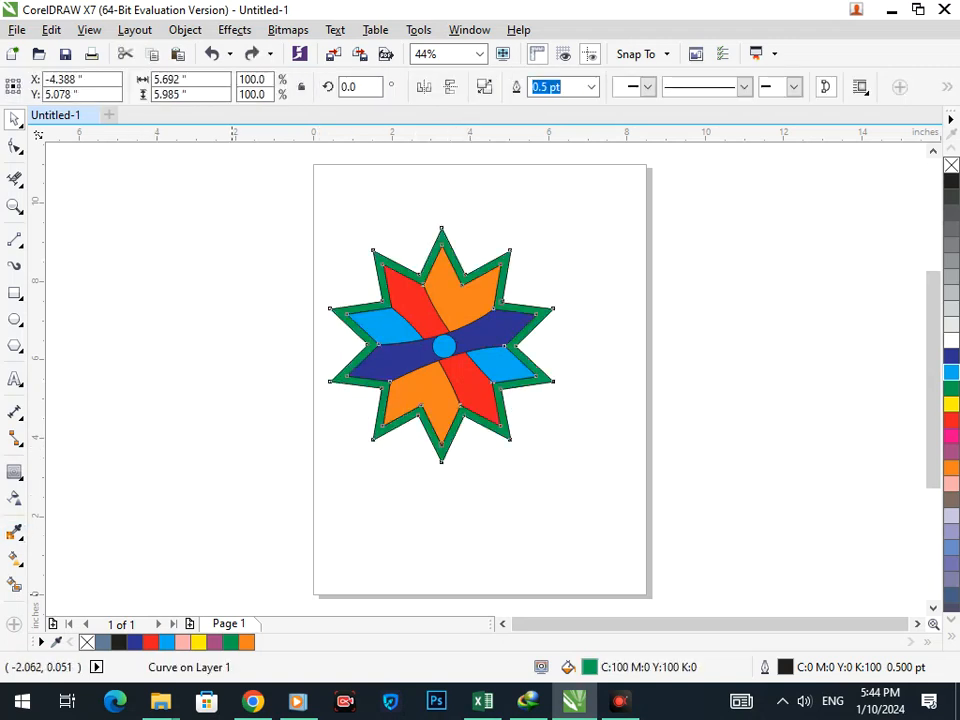
Step: Try moving the green border and then the red band away from the star, and undo both moves
{"action": "left_click", "coordinate": [440, 498]}
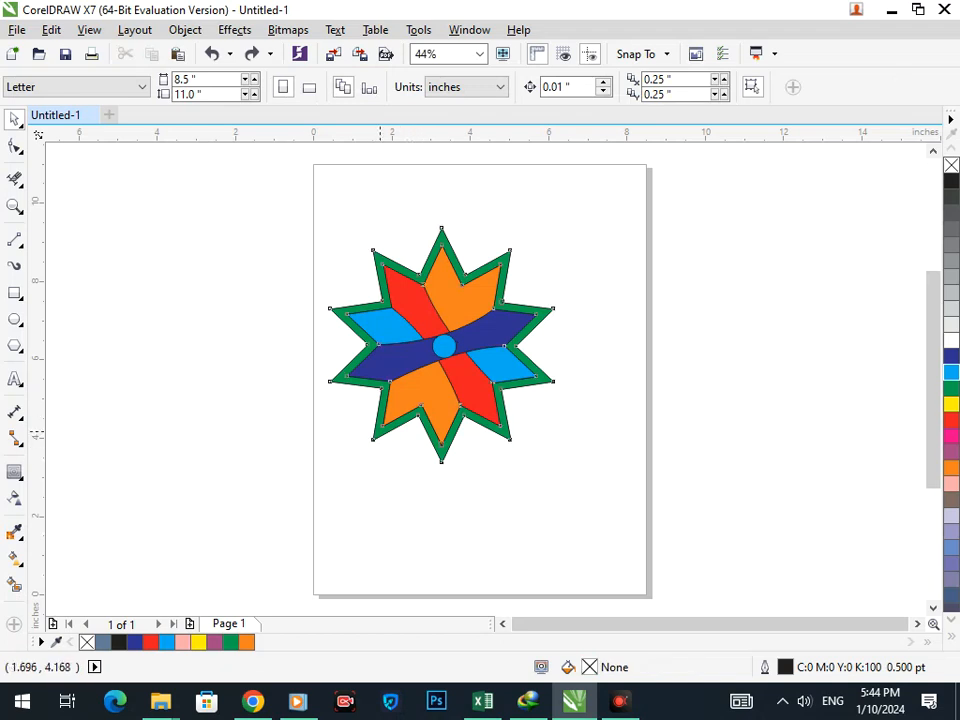
{"action": "left_click_drag", "start_coordinate": [378, 428], "coordinate": [92, 449]}
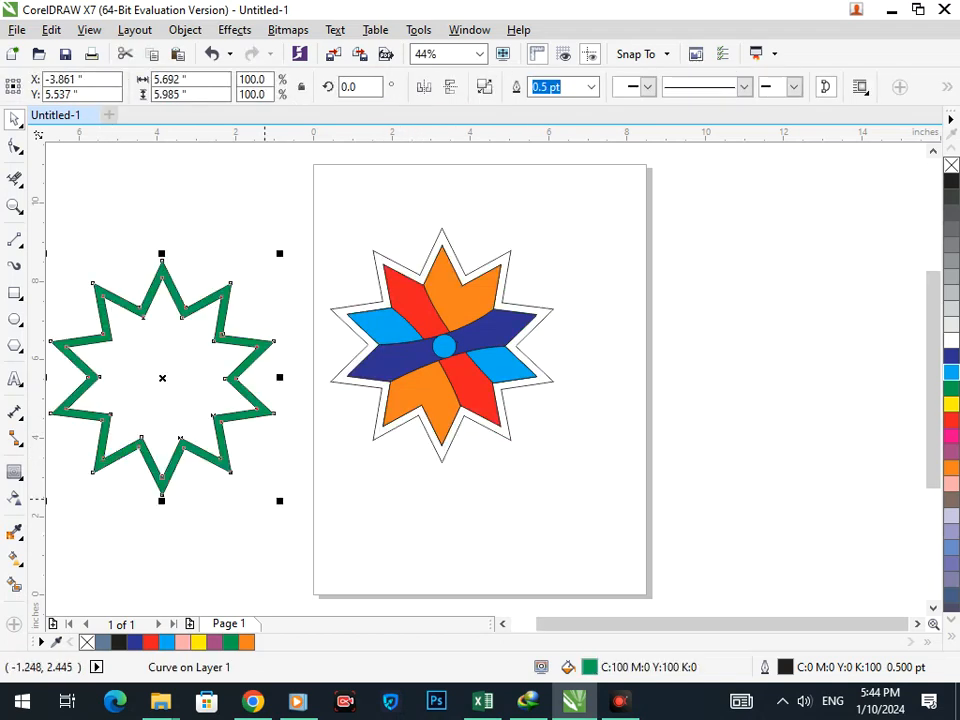
{"action": "key", "text": "ctrl+z"}
{"action": "left_click", "coordinate": [441, 537]}
{"action": "left_click_drag", "start_coordinate": [416, 301], "coordinate": [351, 318]}
{"action": "key", "text": "ctrl+z"}
Step: Try shifting the red band three times from its place behind the blue band, undoing each shift
{"action": "left_click", "coordinate": [493, 413], "text": "shift"}
{"action": "left_click", "coordinate": [518, 87]}
{"action": "left_click", "coordinate": [649, 259]}
{"action": "left_click_drag", "start_coordinate": [460, 405], "coordinate": [404, 428]}
{"action": "key", "text": "ctrl+z"}
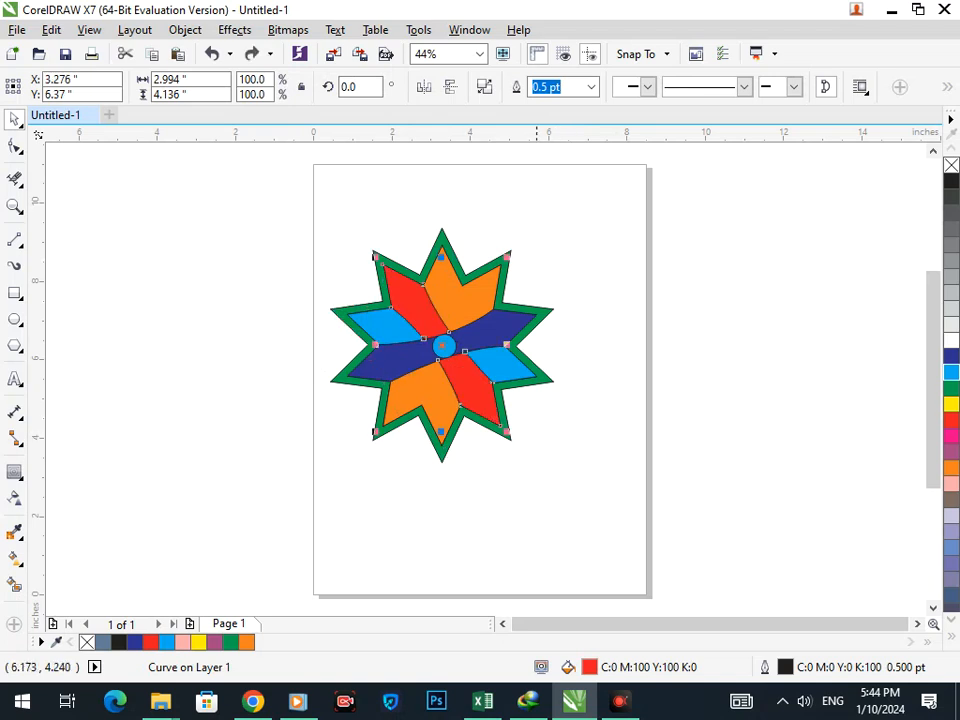
{"action": "left_click", "coordinate": [549, 417]}
{"action": "left_click", "coordinate": [460, 392]}
{"action": "left_click_drag", "start_coordinate": [460, 392], "coordinate": [421, 411]}
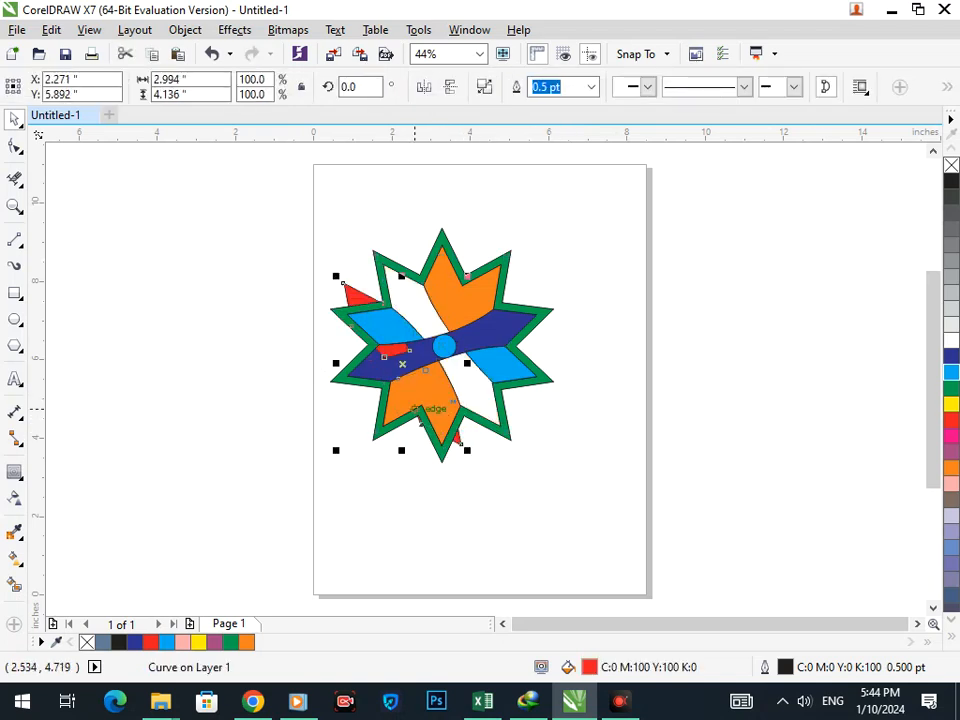
{"action": "key", "text": "ctrl+z"}
{"action": "left_click", "coordinate": [523, 436]}
{"action": "left_click_drag", "start_coordinate": [466, 360], "coordinate": [477, 399]}
{"action": "key", "text": "ctrl+z"}
Step: Apply a linear fountain fill along the blue band, from dark blue at its upper-right tip to yellow at its lower-left tip
{"action": "left_click", "coordinate": [595, 469]}
{"action": "left_click", "coordinate": [482, 328]}
{"action": "left_click", "coordinate": [14, 558]}
{"action": "left_click", "coordinate": [60, 563]}
{"action": "left_click_drag", "start_coordinate": [514, 312], "coordinate": [368, 378]}
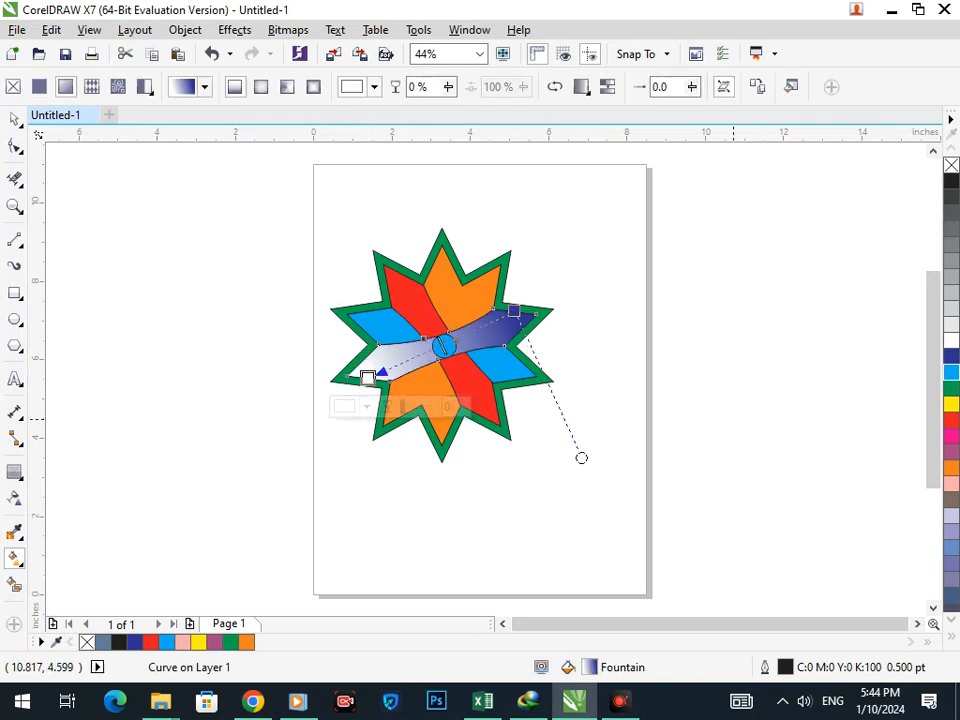
{"action": "left_click", "coordinate": [951, 372]}
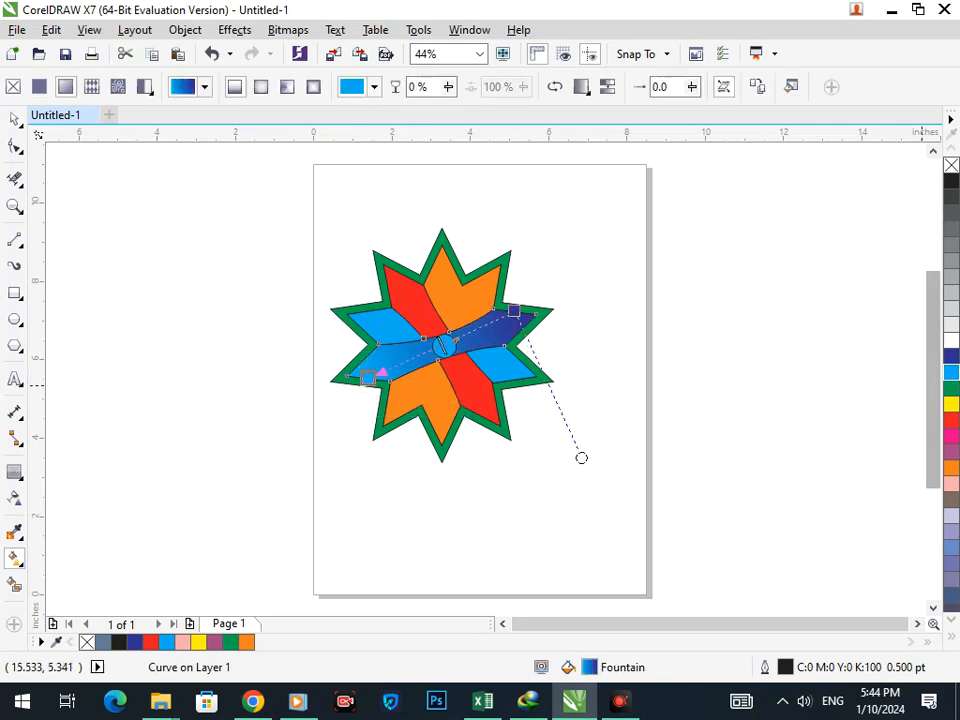
{"action": "left_click", "coordinate": [951, 404]}
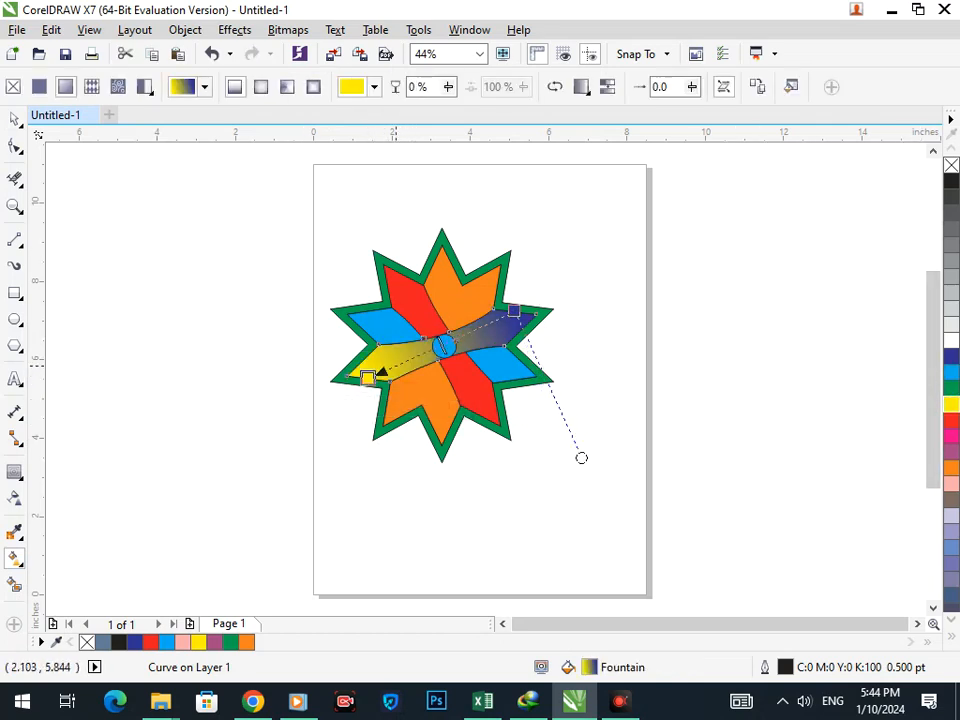
{"action": "left_click_drag", "start_coordinate": [369, 379], "coordinate": [355, 376]}
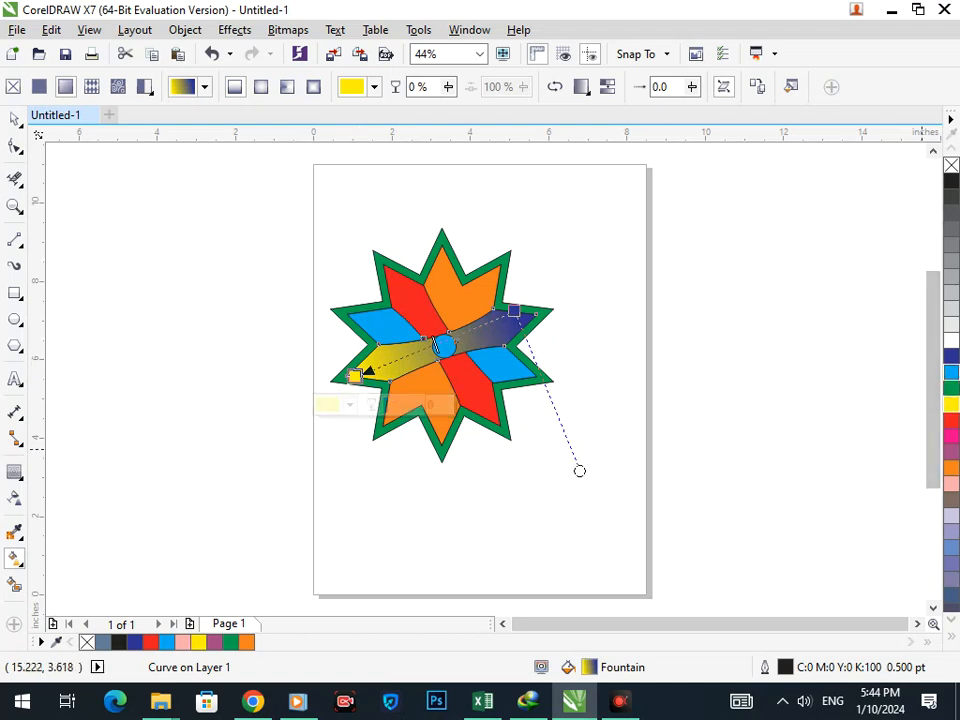
Step: Try cyan, dark blue, pink and orange as the band gradient's end colour, and return it to yellow
{"action": "left_click", "coordinate": [951, 372]}
{"action": "left_click", "coordinate": [951, 356]}
{"action": "left_click", "coordinate": [951, 484]}
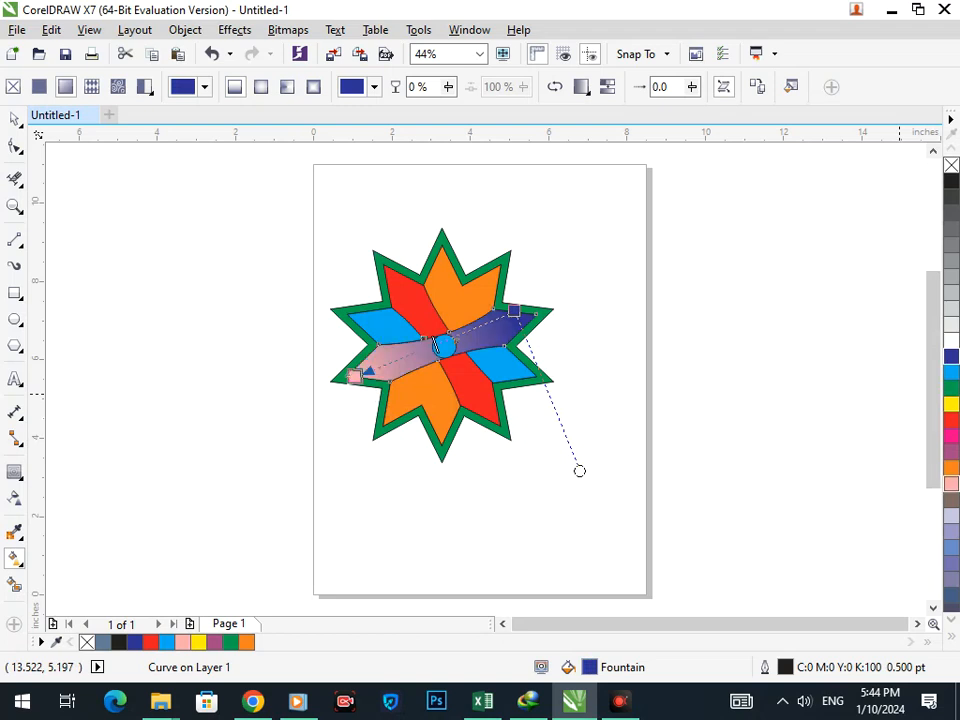
{"action": "left_click", "coordinate": [951, 468]}
{"action": "left_click", "coordinate": [951, 404]}
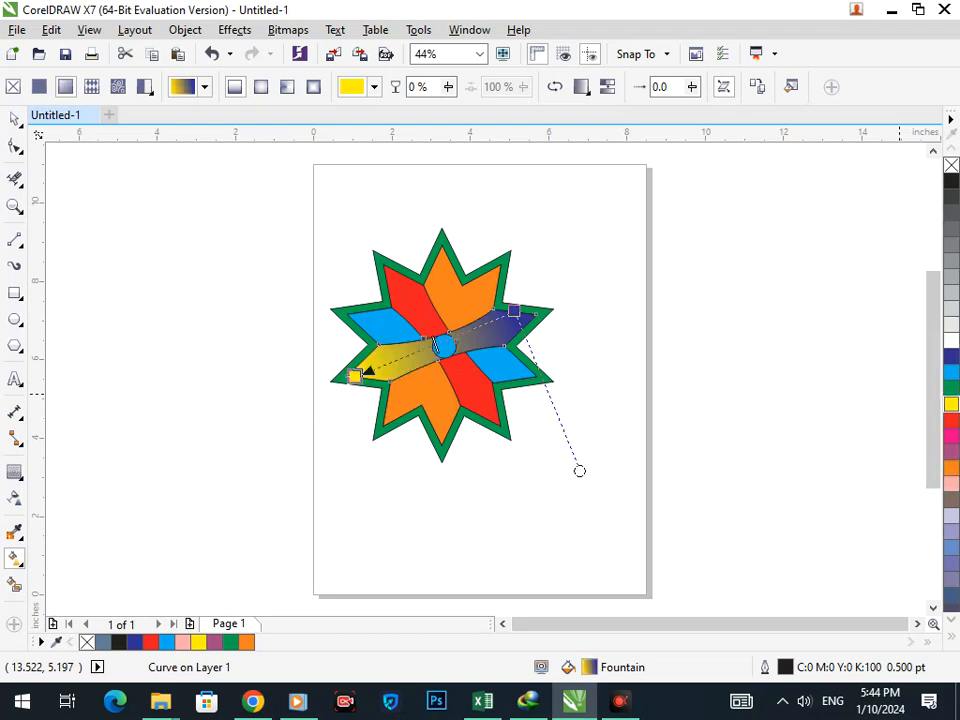
{"action": "left_click", "coordinate": [475, 478]}
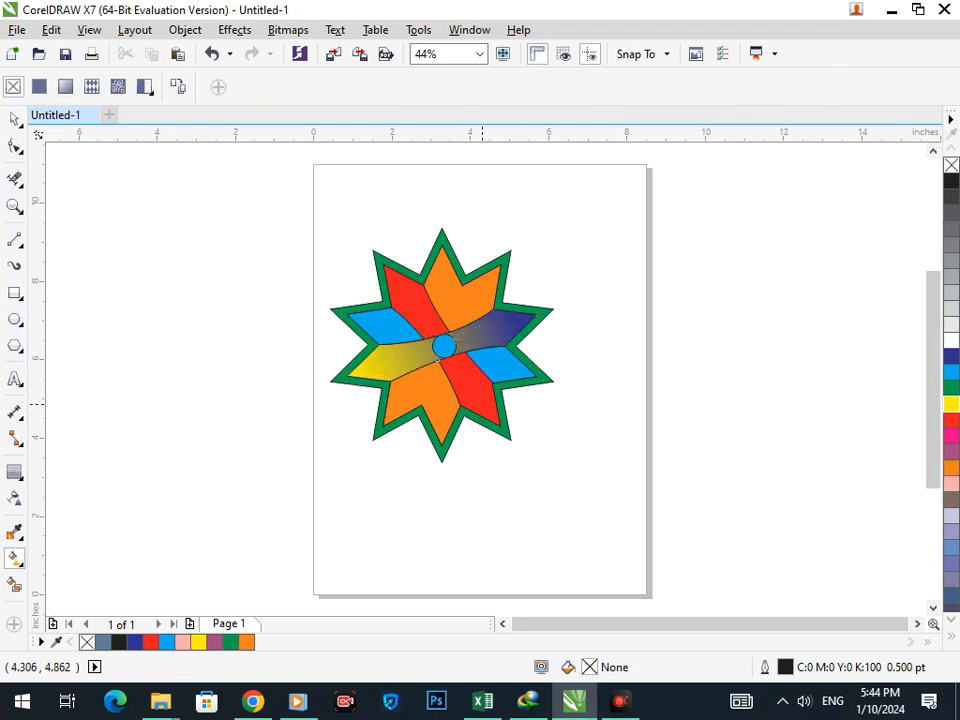
Step: Copy only the Fill property from the yellow-to-dark-blue gradient band onto the red band
{"action": "left_click", "coordinate": [15, 118]}
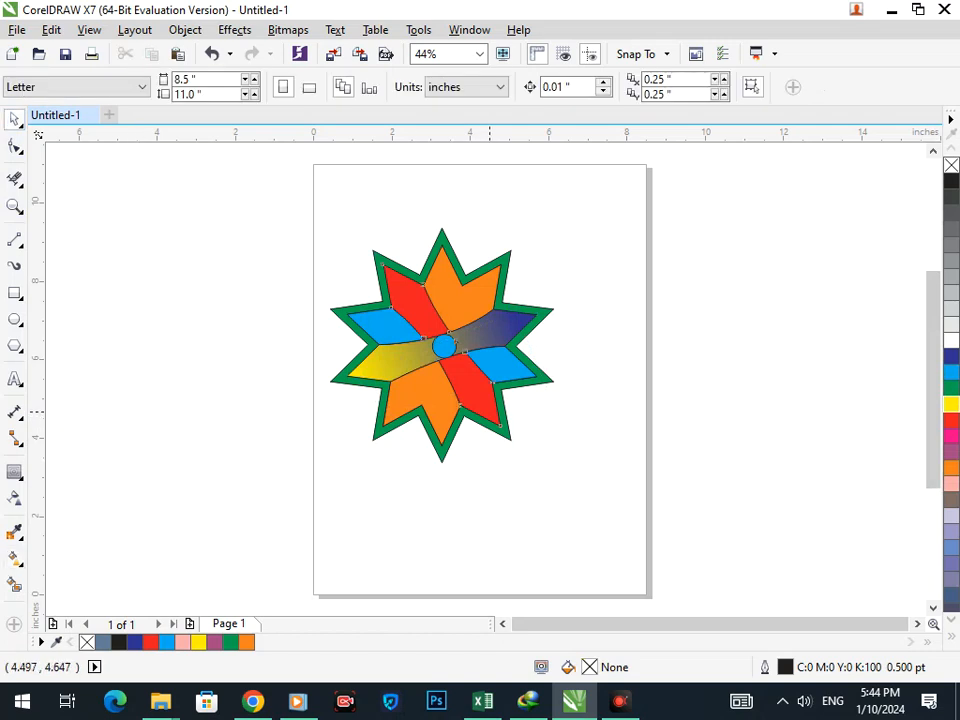
{"action": "left_click", "coordinate": [489, 411]}
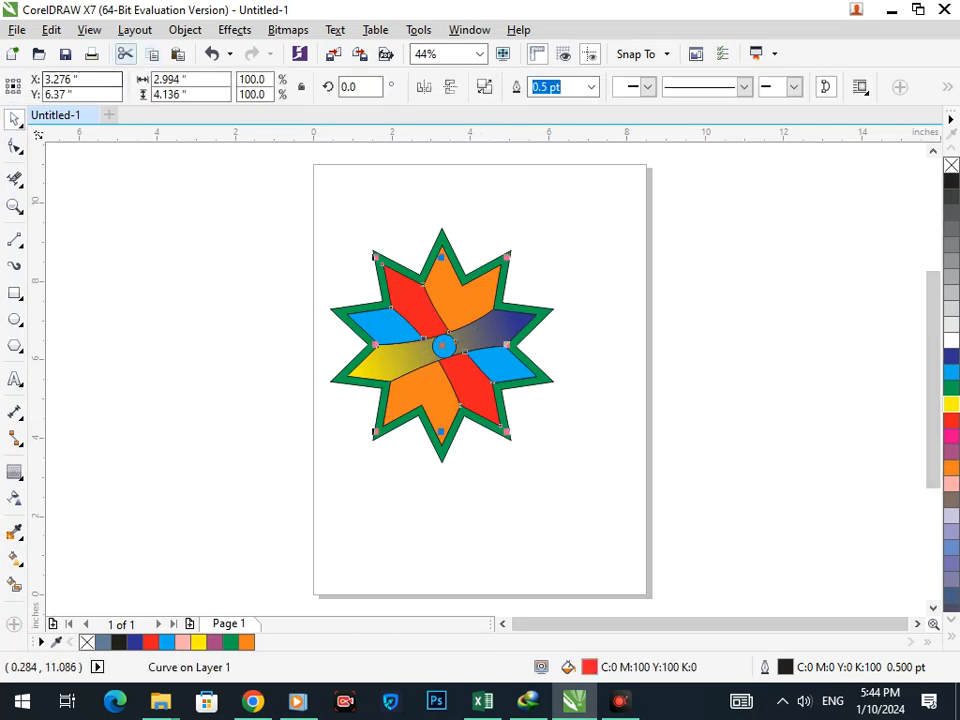
{"action": "left_click", "coordinate": [134, 29]}
{"action": "mouse_move", "coordinate": [185, 29]}
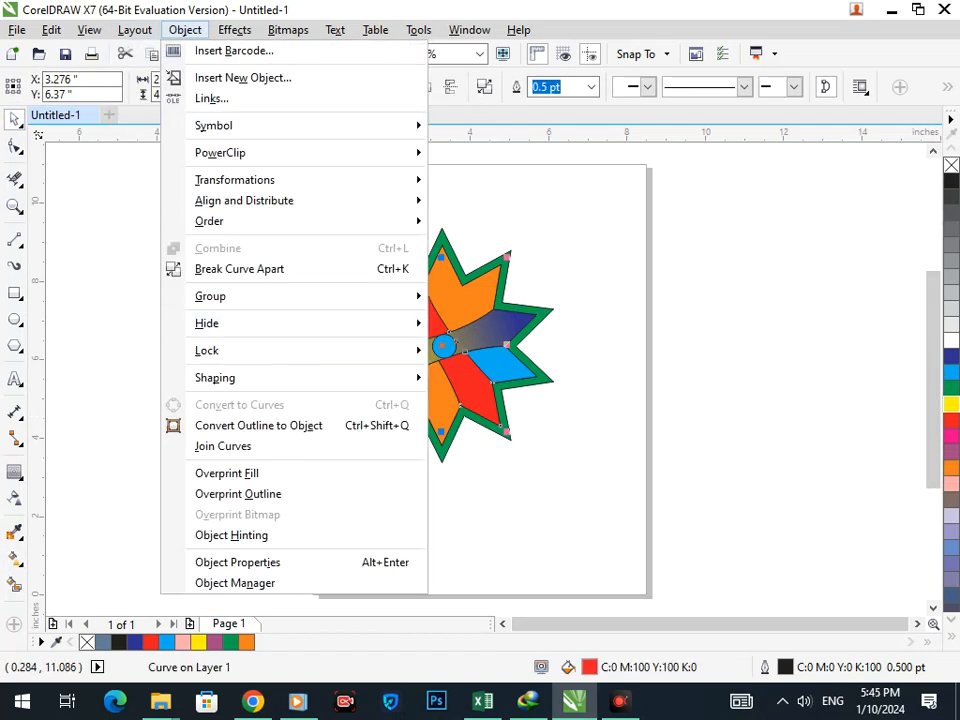
{"action": "mouse_move", "coordinate": [51, 29]}
{"action": "left_click", "coordinate": [128, 287]}
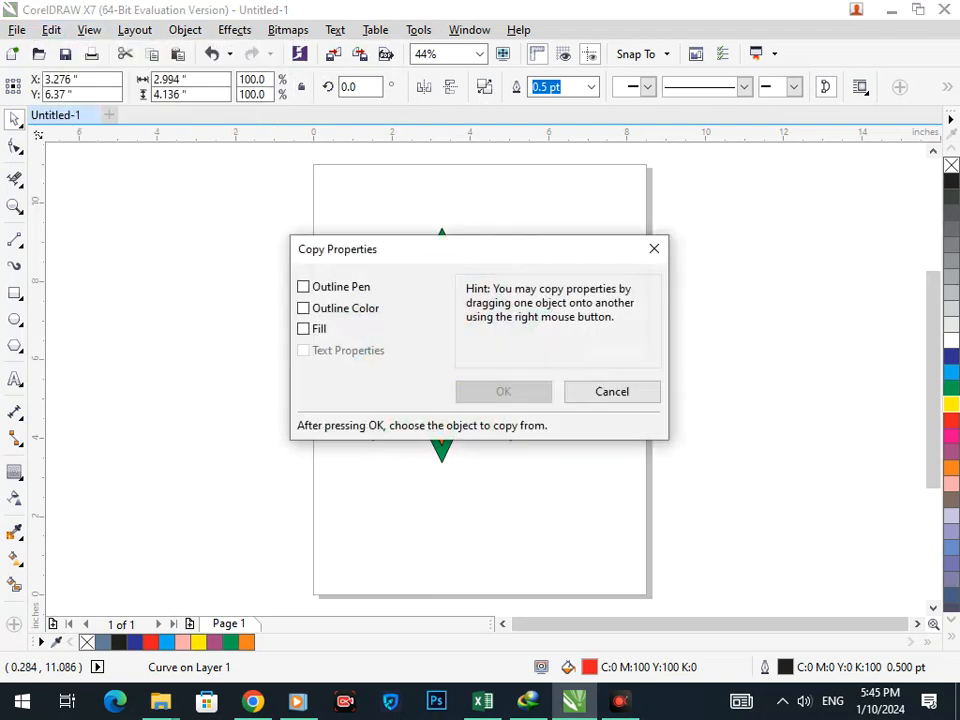
{"action": "left_click", "coordinate": [303, 329]}
{"action": "left_click", "coordinate": [503, 391]}
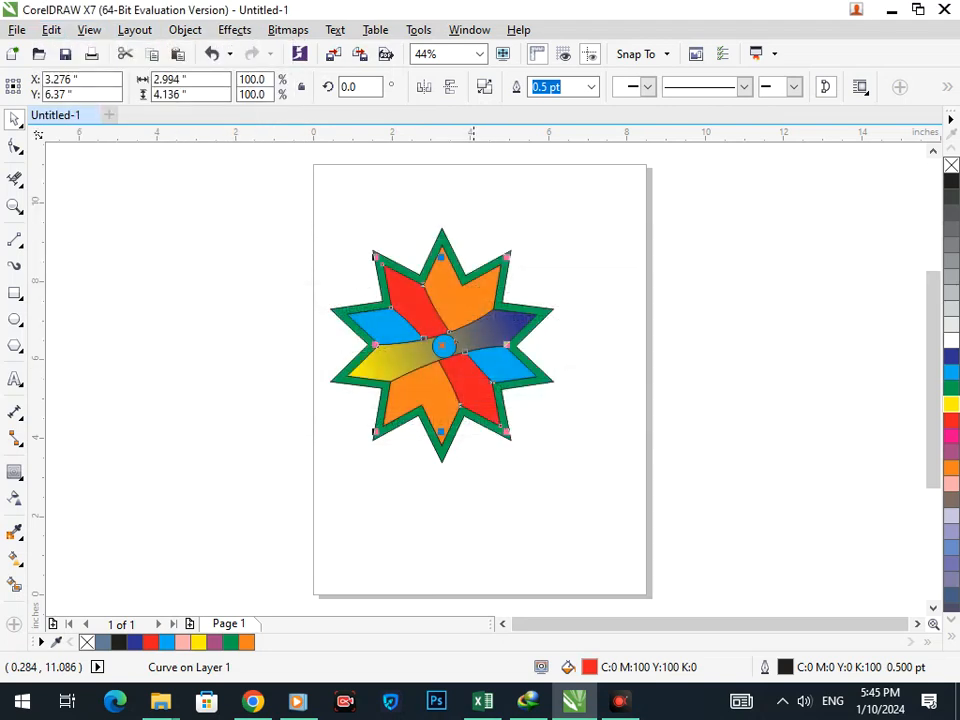
{"action": "left_click", "coordinate": [394, 361]}
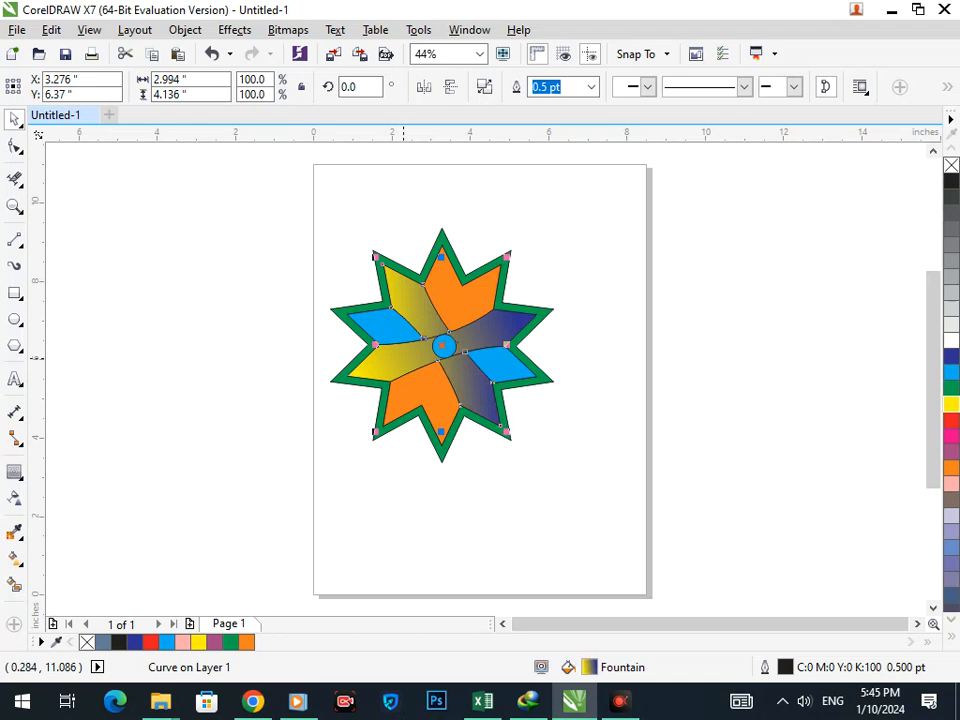
{"action": "left_click", "coordinate": [552, 439]}
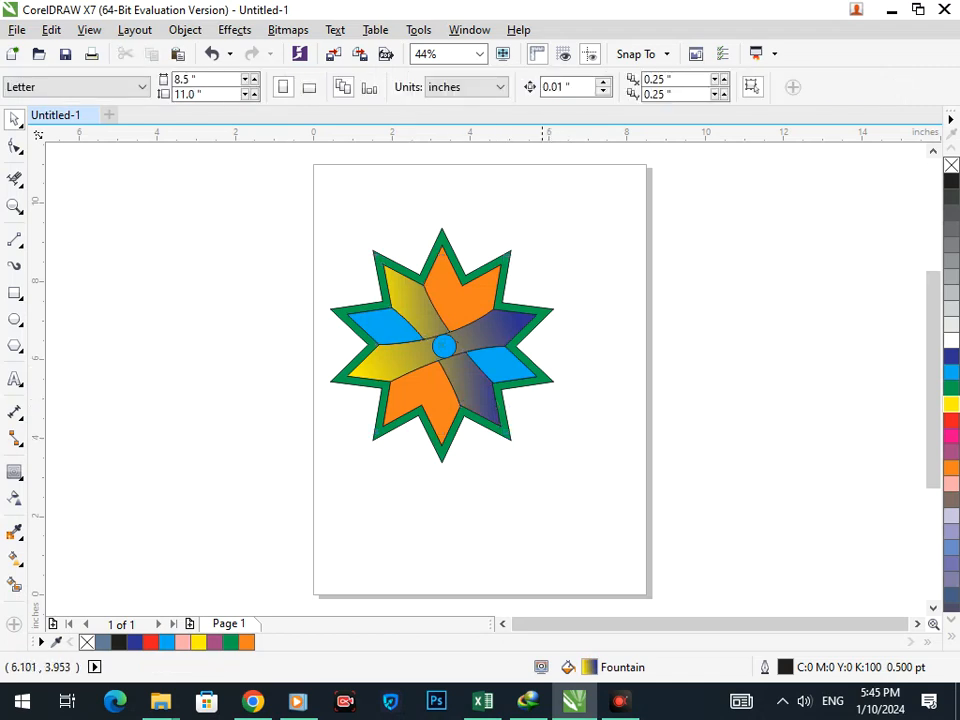
Step: Try purple, cyan and dark blue fills on the star's green border, undoing its stray move
{"action": "left_click_drag", "start_coordinate": [505, 430], "coordinate": [502, 461]}
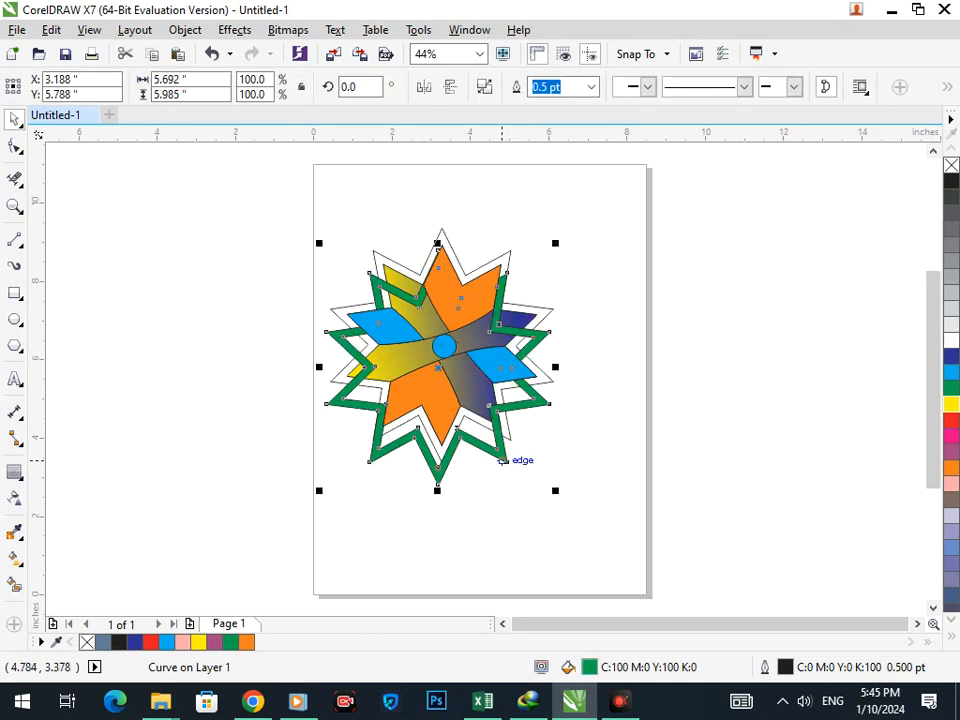
{"action": "key", "text": "ctrl+z"}
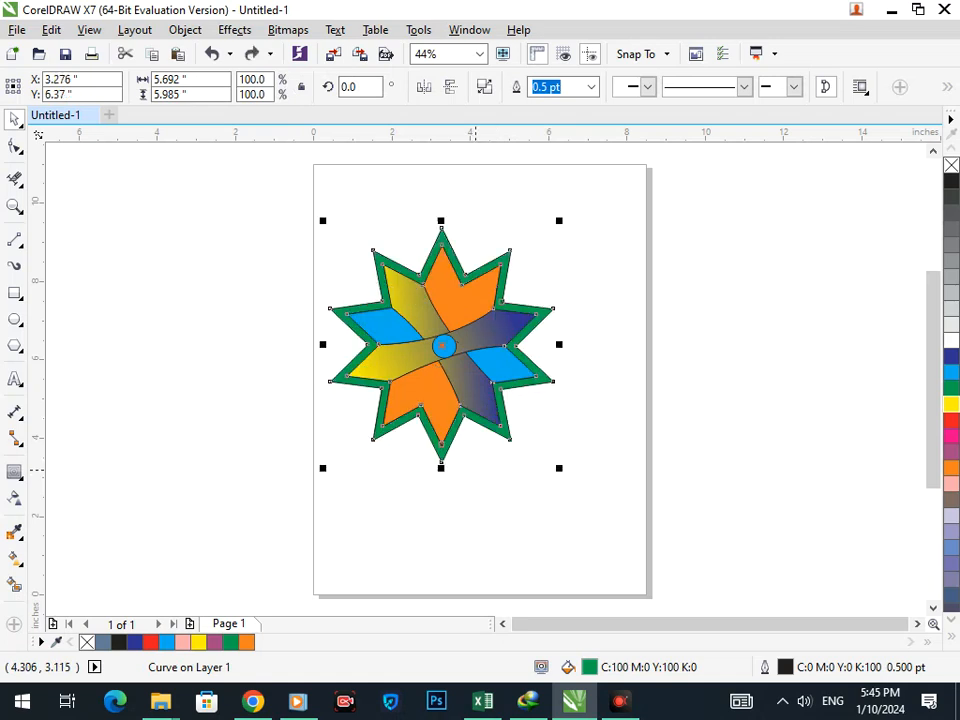
{"action": "left_click", "coordinate": [951, 451]}
{"action": "left_click", "coordinate": [525, 522]}
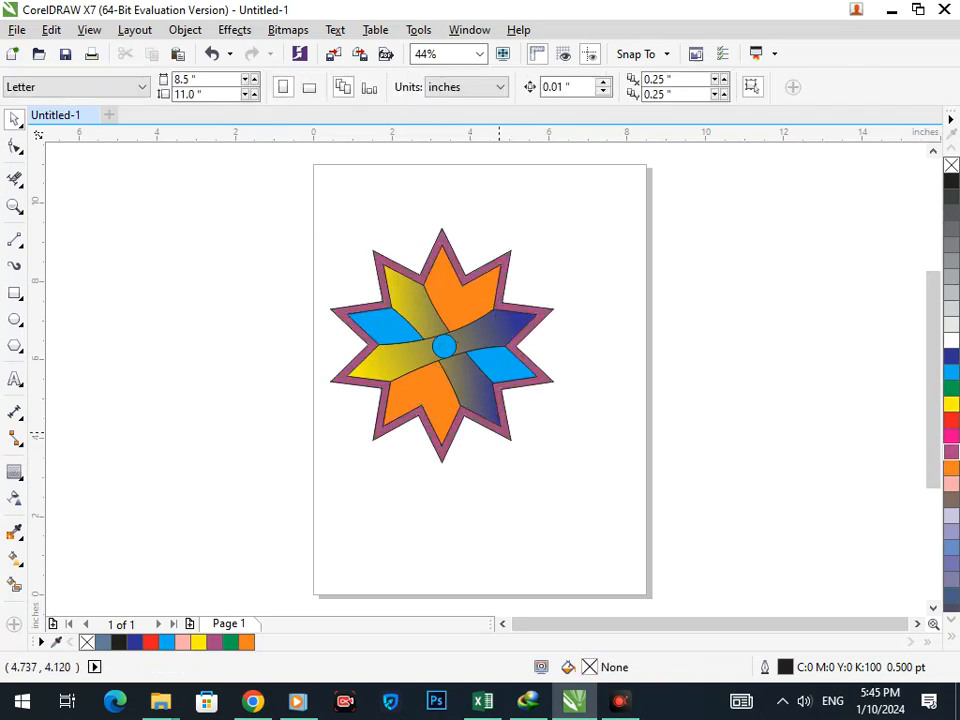
{"action": "left_click", "coordinate": [500, 433]}
{"action": "left_click", "coordinate": [951, 372]}
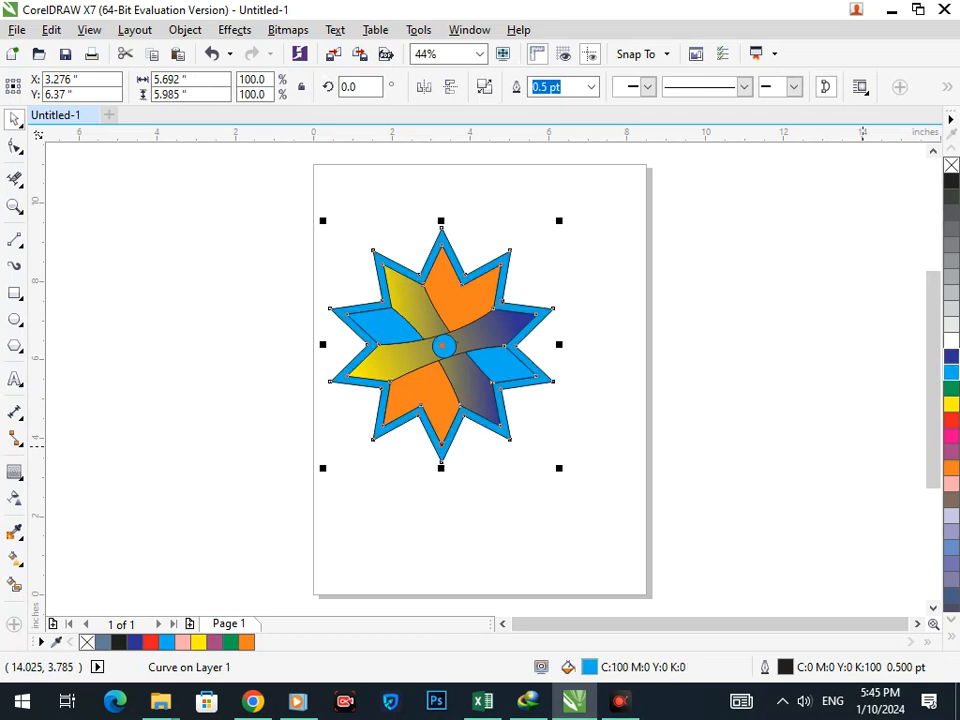
{"action": "left_click", "coordinate": [951, 356]}
{"action": "left_click", "coordinate": [951, 372]}
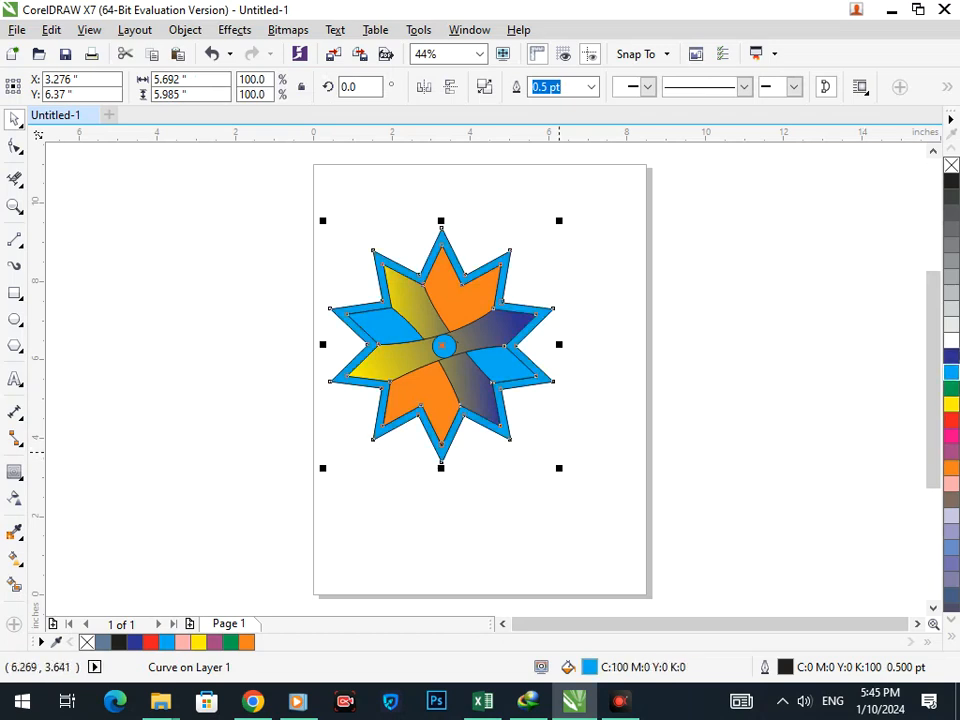
{"action": "left_click", "coordinate": [560, 450]}
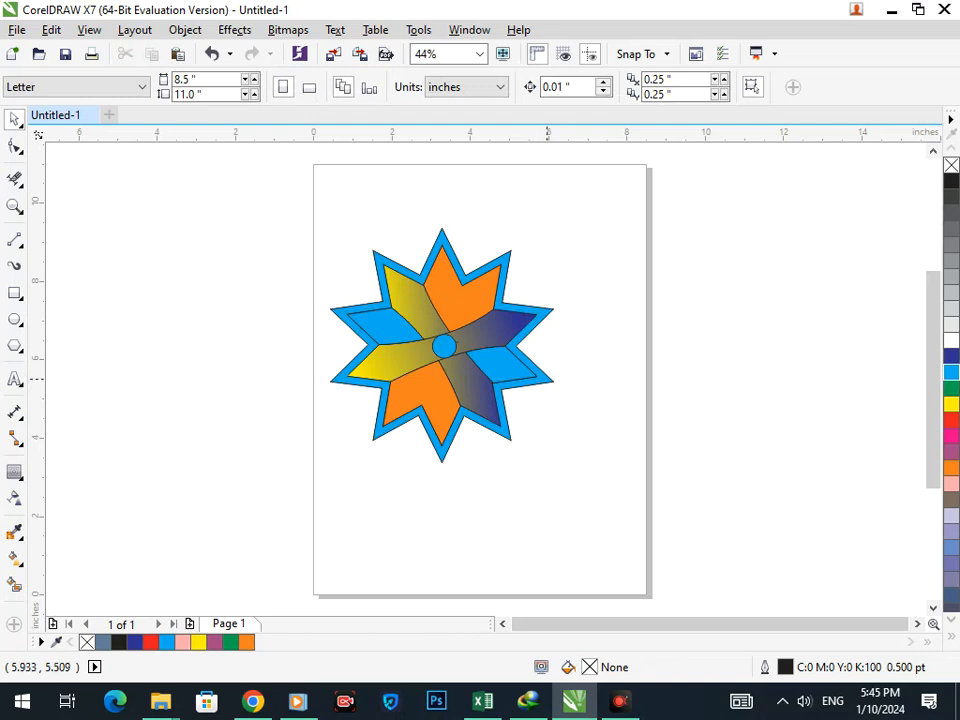
Step: Try light lavender on the star's border, and settle on a greyish brown fill
{"action": "left_click", "coordinate": [547, 378]}
{"action": "left_click", "coordinate": [951, 516]}
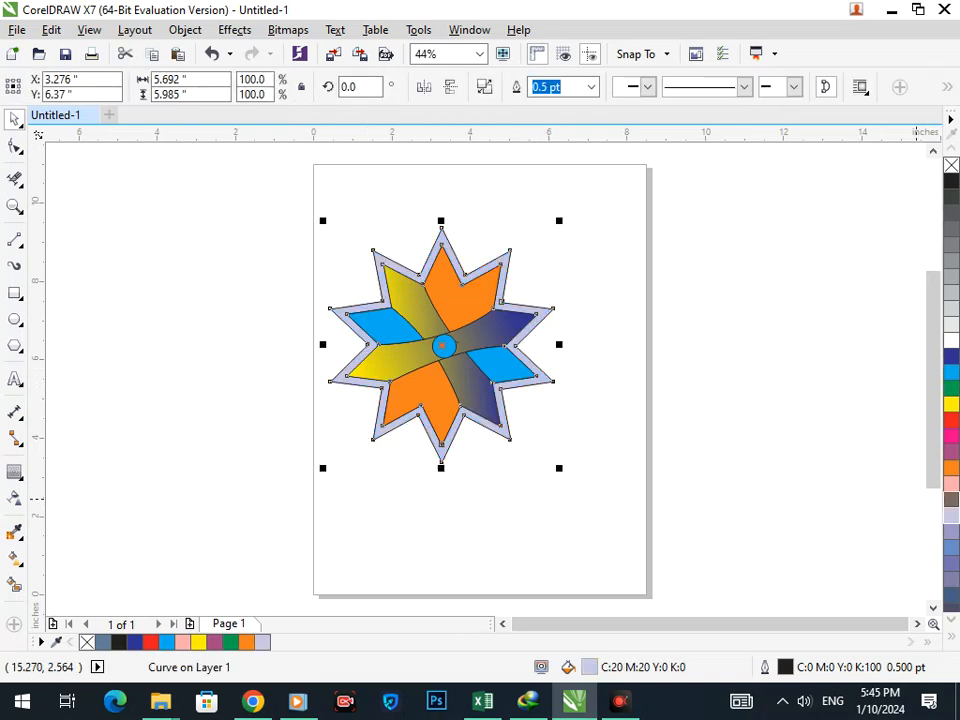
{"action": "left_click", "coordinate": [951, 499]}
{"action": "left_click", "coordinate": [727, 480]}
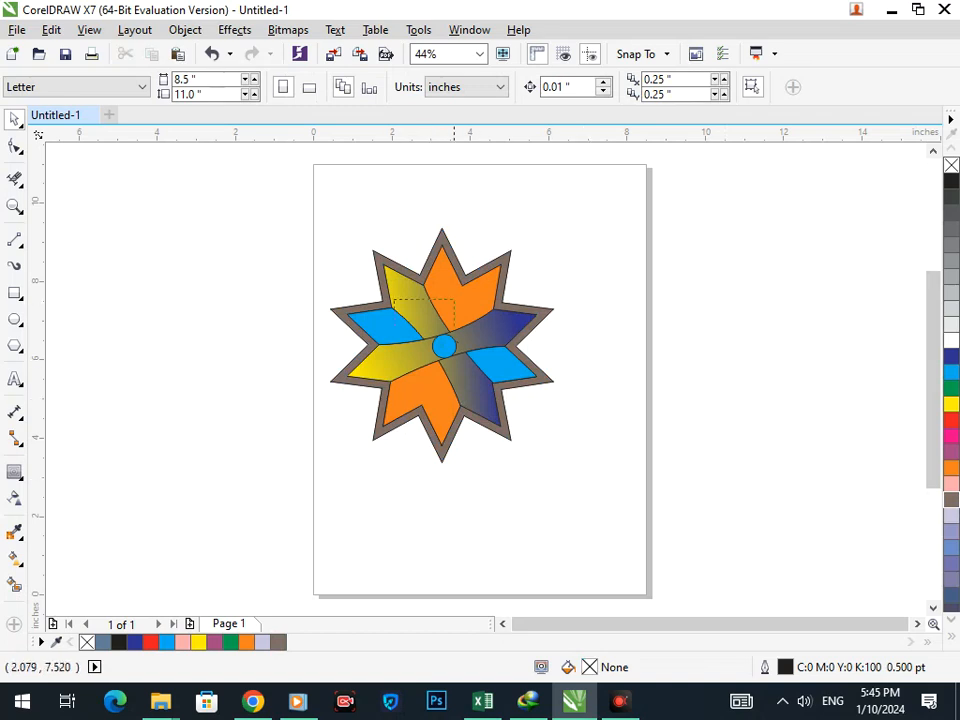
Step: Move the whole star off the page to its left, placing its central circle at about X -12.3, Y 8.3 inches
{"action": "scroll", "coordinate": [493, 378], "scroll_direction": "down", "scroll_amount": 2}
{"action": "scroll", "coordinate": [498, 371], "scroll_direction": "up", "scroll_amount": 2}
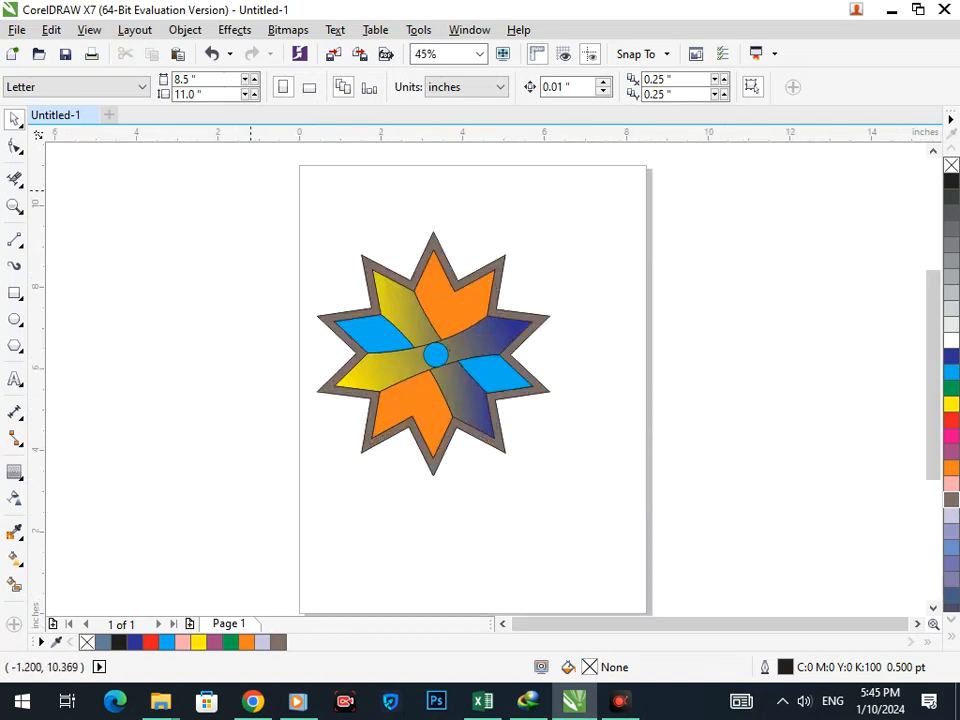
{"action": "left_click_drag", "start_coordinate": [250, 190], "coordinate": [672, 552]}
{"action": "scroll", "coordinate": [472, 410], "scroll_direction": "down", "scroll_amount": 2}
{"action": "mouse_move", "coordinate": [478, 392]}
{"action": "left_mouse_down"}
{"action": "mouse_move", "coordinate": [226, 360]}
{"action": "mouse_move", "coordinate": [204, 343]}
{"action": "left_mouse_up"}
{"action": "left_click", "coordinate": [466, 527]}
{"action": "key", "text": "F2"}
{"action": "left_click_drag", "start_coordinate": [121, 262], "coordinate": [293, 407]}
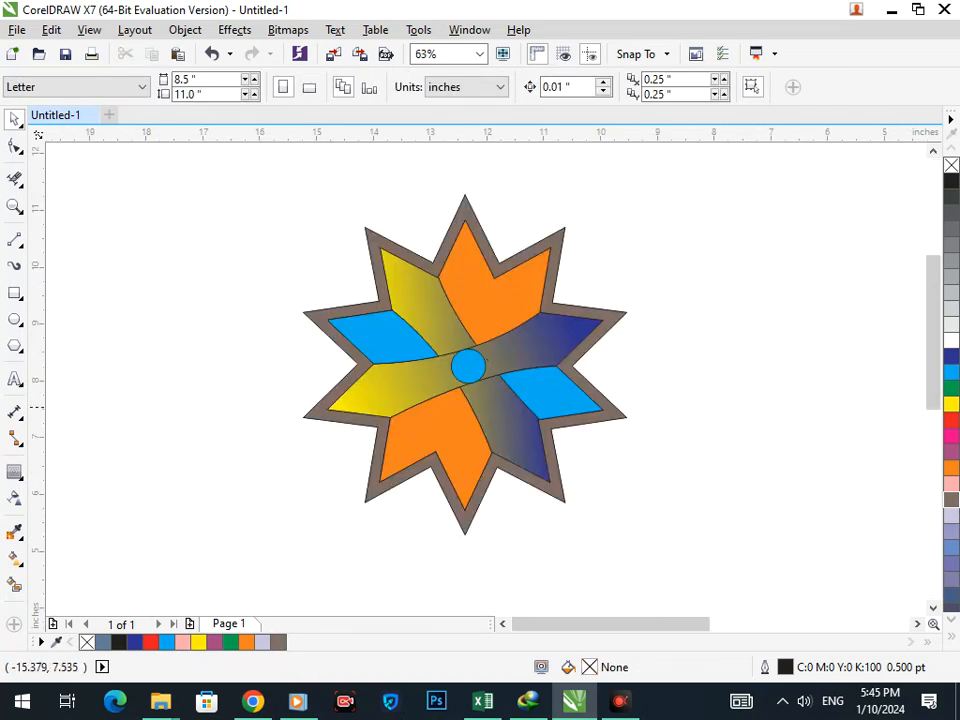
Step: Try moving the near-horizontal gradient band out of the star, and undo the move
{"action": "left_click_drag", "start_coordinate": [423, 384], "coordinate": [276, 450]}
{"action": "key", "text": "ctrl+z"}
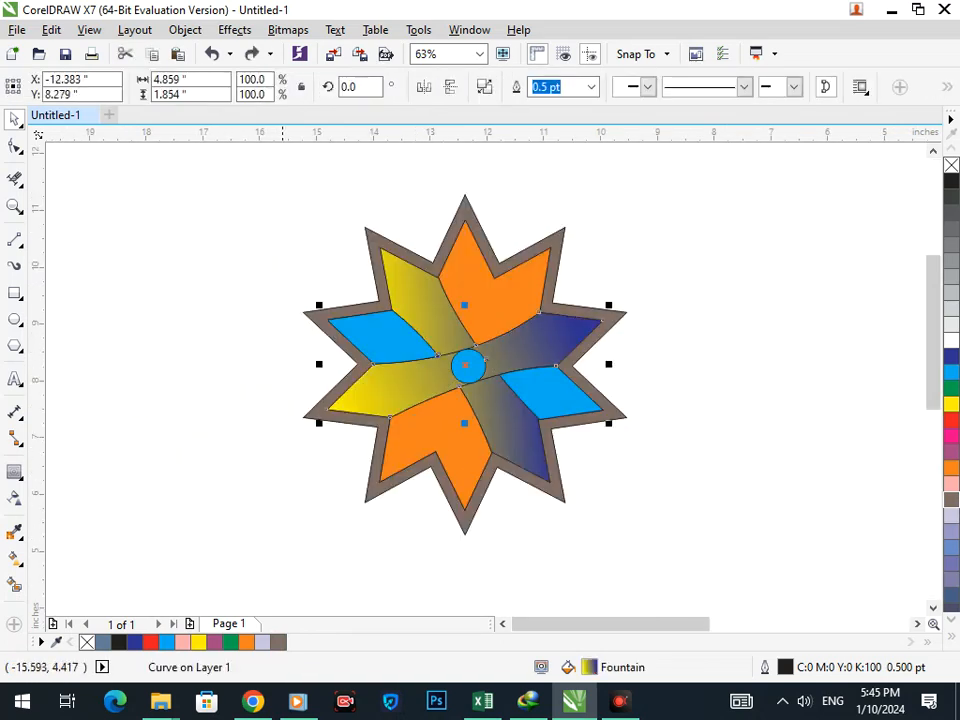
{"action": "left_click", "coordinate": [664, 423]}
{"action": "left_click", "coordinate": [462, 376]}
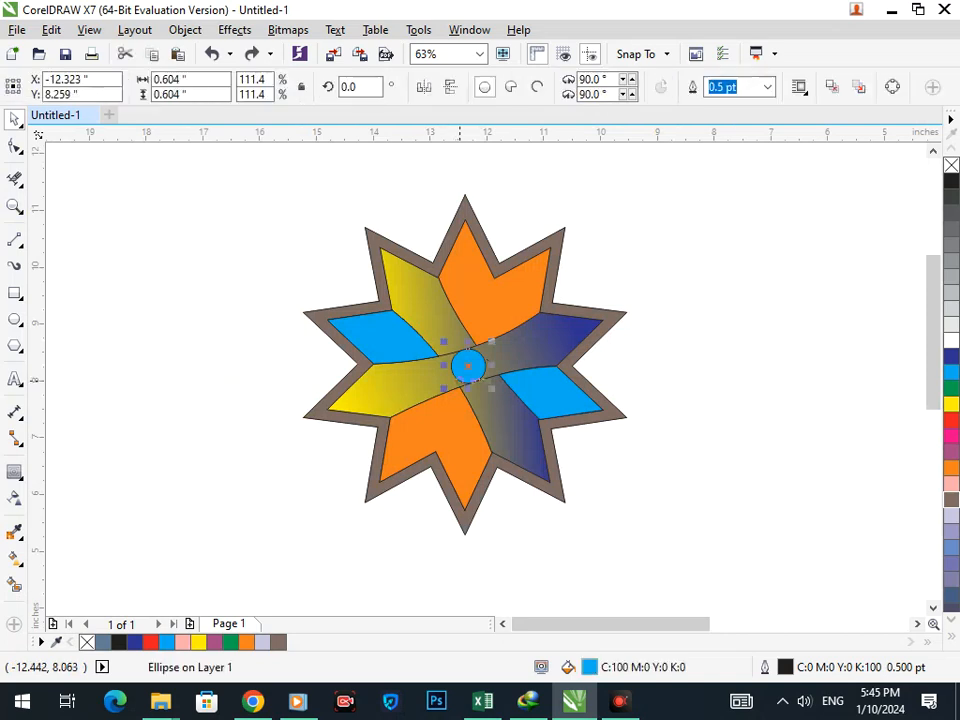
{"action": "left_click", "coordinate": [608, 506]}
Step: Apply a vertical fountain fill to the central circle, from cyan at its top to greyish brown at its bottom, undoing the circle's stray move
{"action": "scroll", "coordinate": [458, 362], "scroll_direction": "up", "scroll_amount": 5}
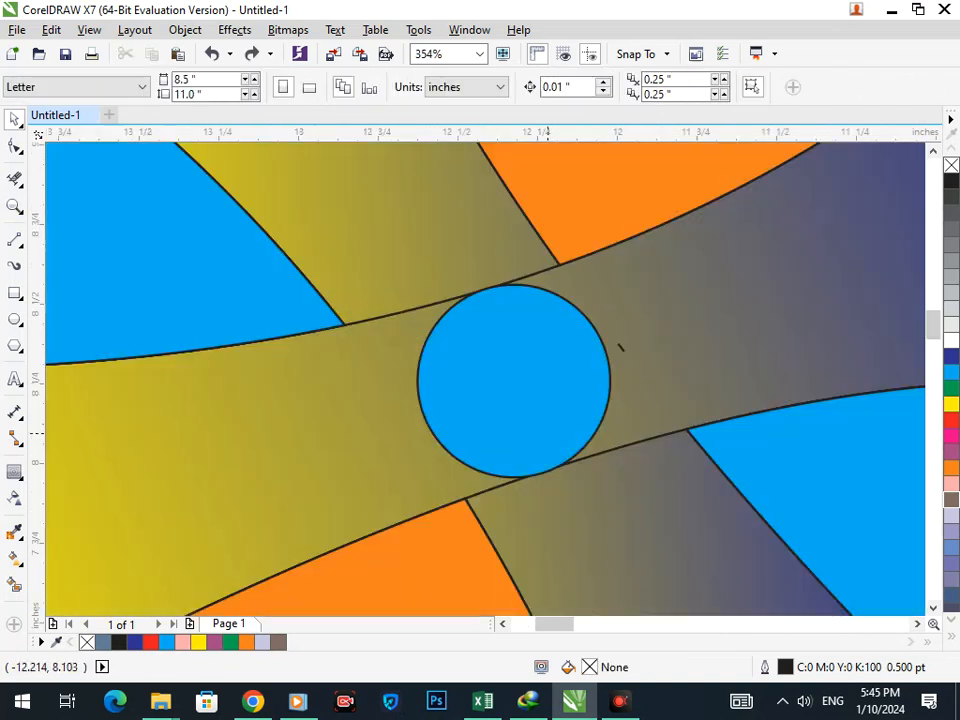
{"action": "left_click_drag", "start_coordinate": [516, 427], "coordinate": [450, 426]}
{"action": "key", "text": "ctrl+z"}
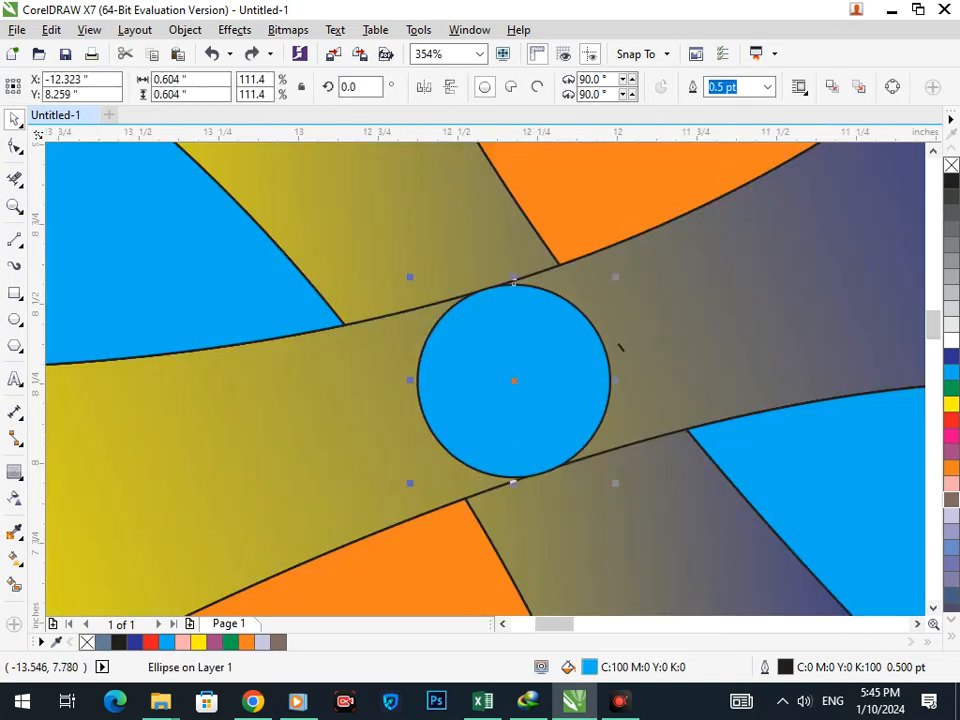
{"action": "left_click", "coordinate": [14, 557]}
{"action": "left_click", "coordinate": [96, 555]}
{"action": "left_click_drag", "start_coordinate": [513, 284], "coordinate": [512, 475]}
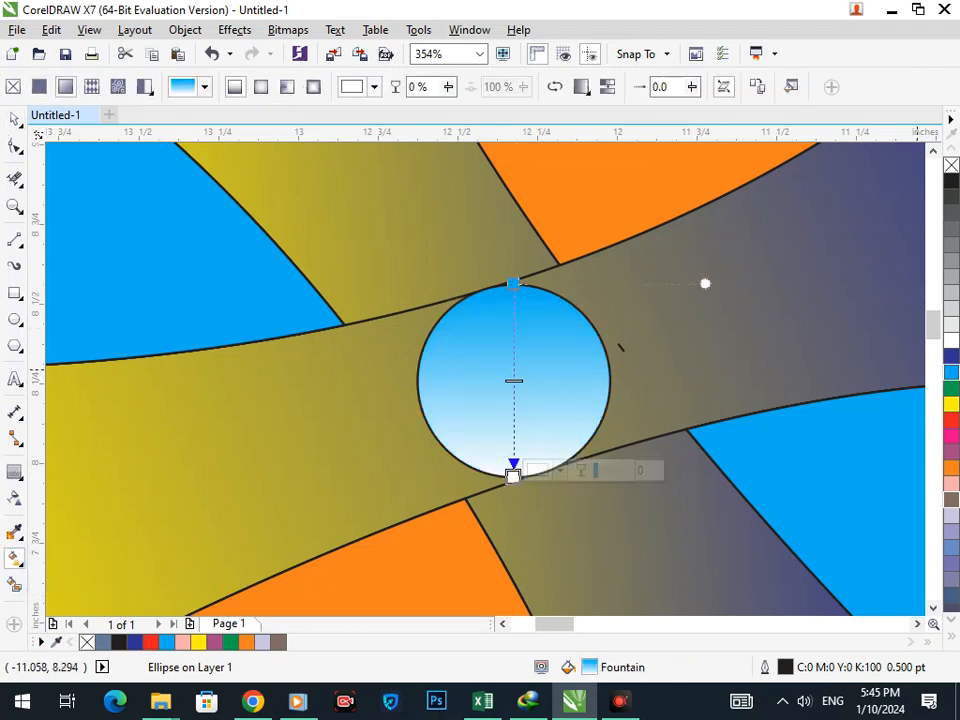
{"action": "left_click", "coordinate": [951, 372]}
{"action": "left_click", "coordinate": [951, 355]}
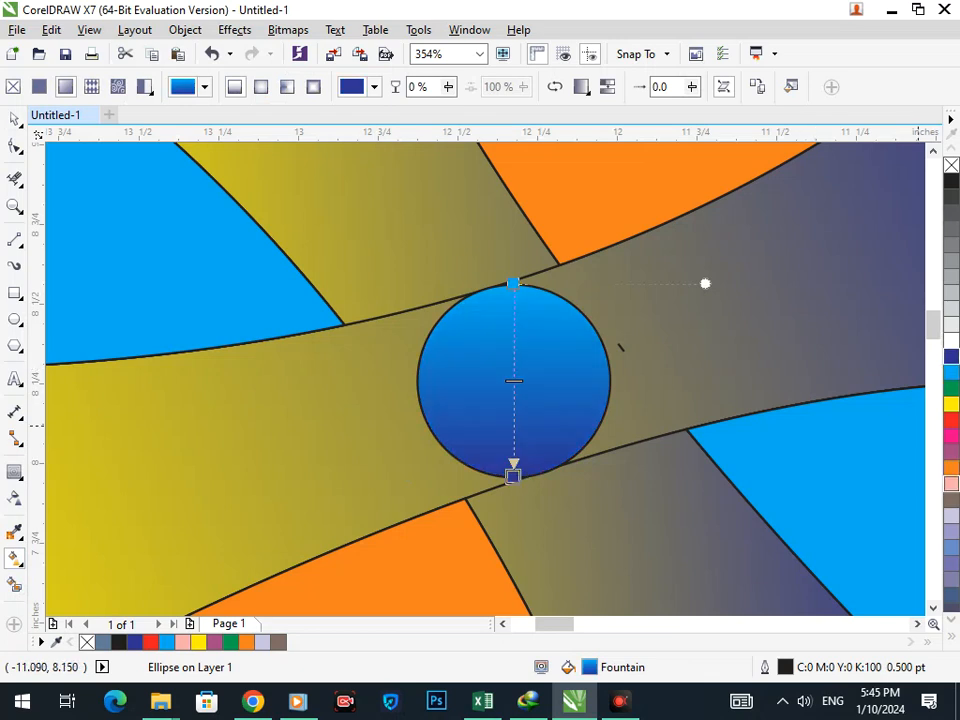
{"action": "left_click", "coordinate": [951, 500]}
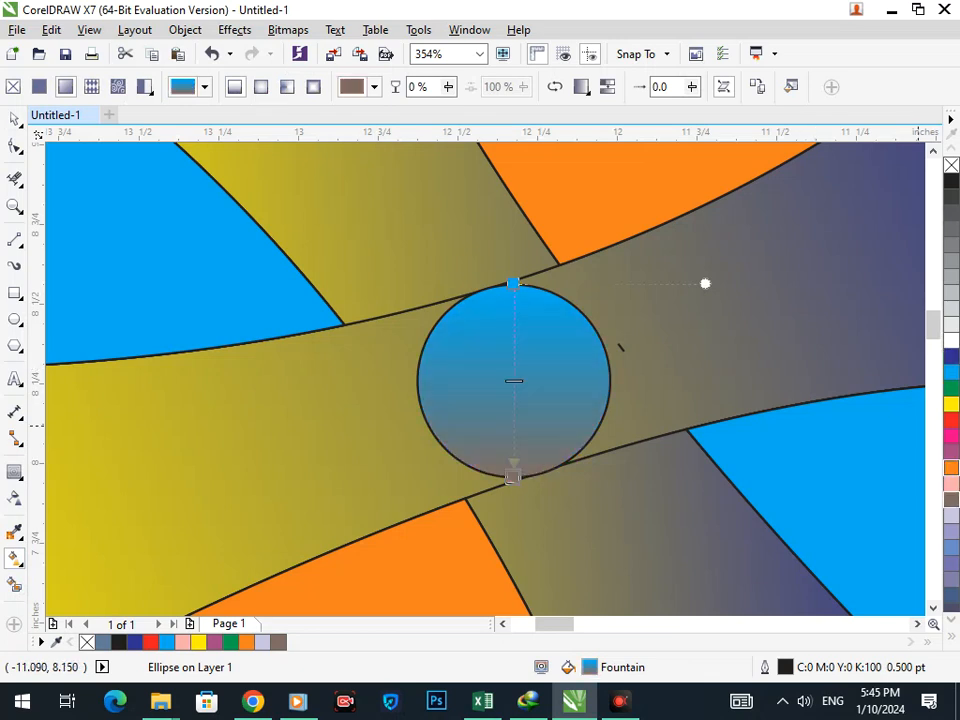
Step: Try other colours on the lower end of the central circle's gradient, and settle on red
{"action": "left_click", "coordinate": [951, 467]}
{"action": "left_click", "coordinate": [951, 435]}
{"action": "left_click", "coordinate": [951, 420]}
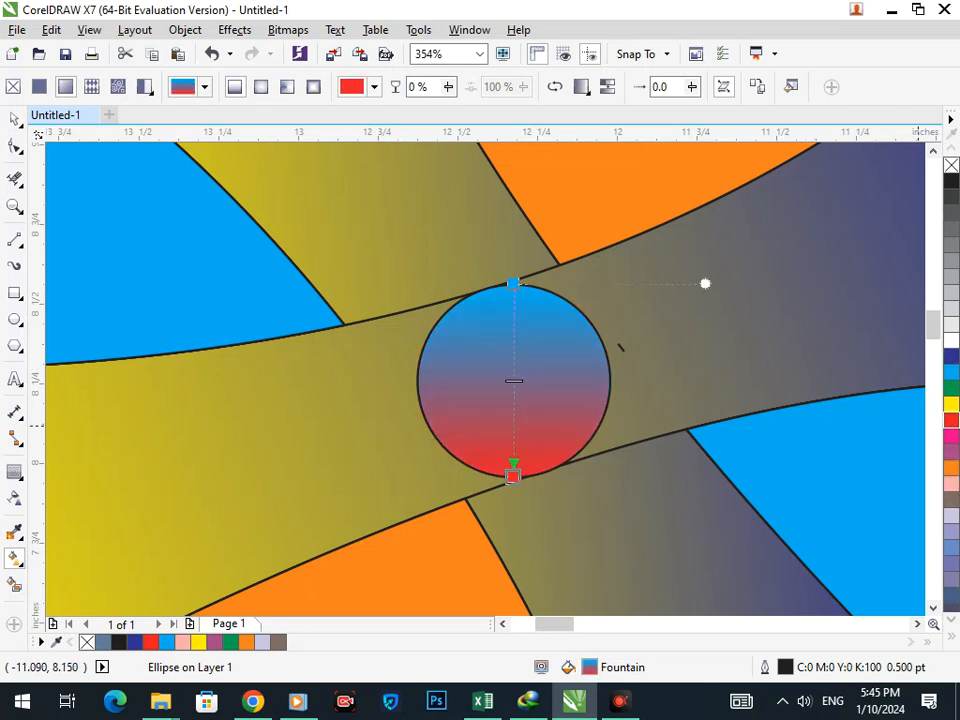
{"action": "left_click", "coordinate": [14, 119]}
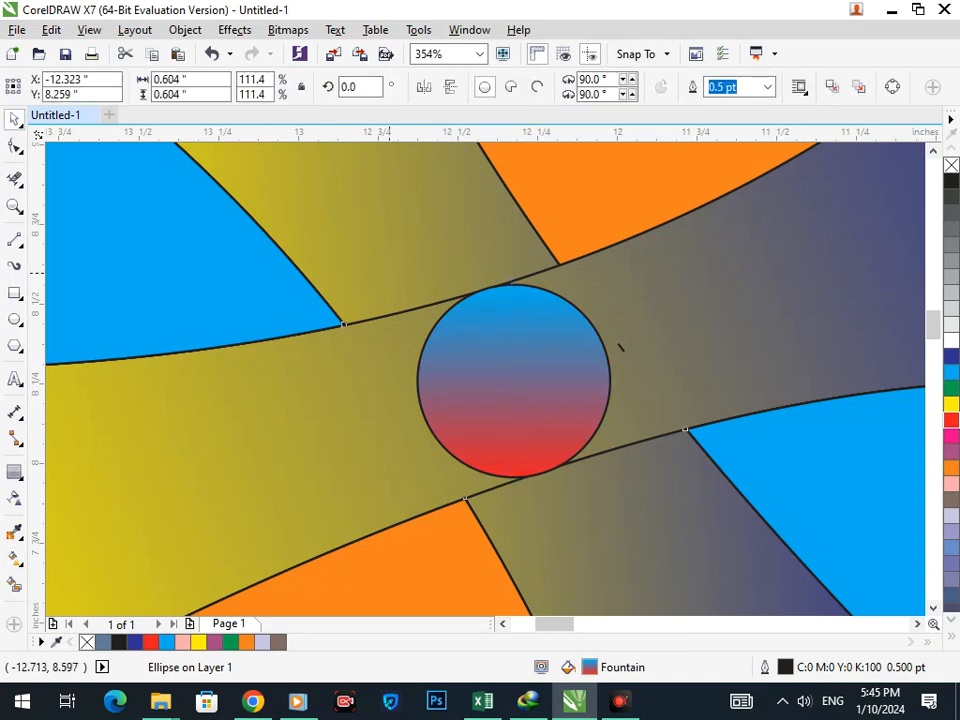
{"action": "left_click", "coordinate": [387, 272]}
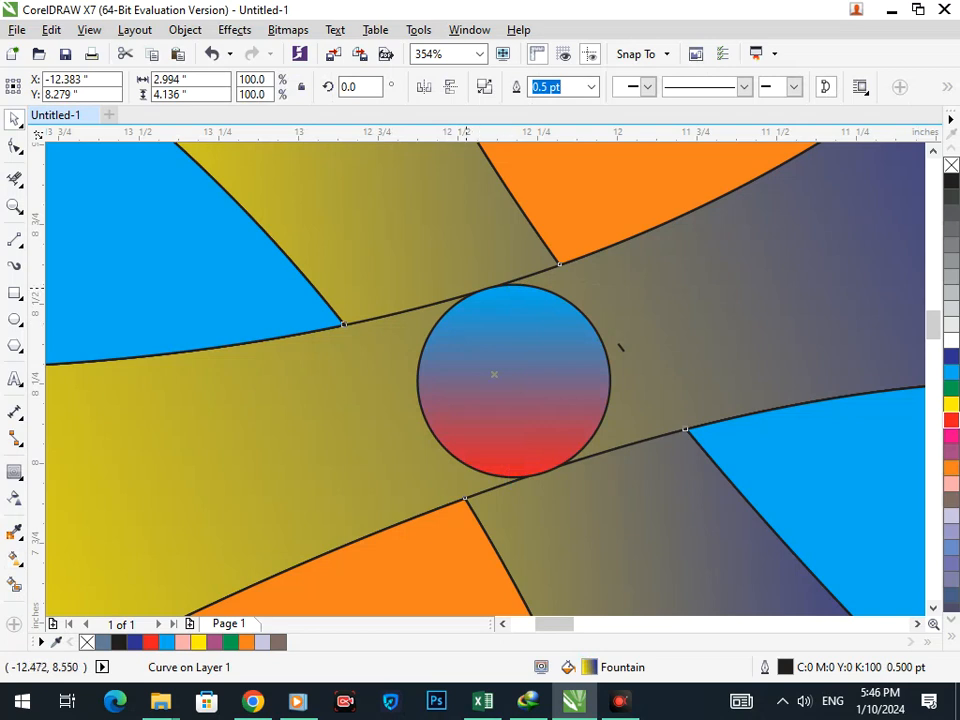
{"action": "scroll", "coordinate": [458, 363], "scroll_direction": "down", "scroll_amount": 6}
{"action": "left_click", "coordinate": [693, 431]}
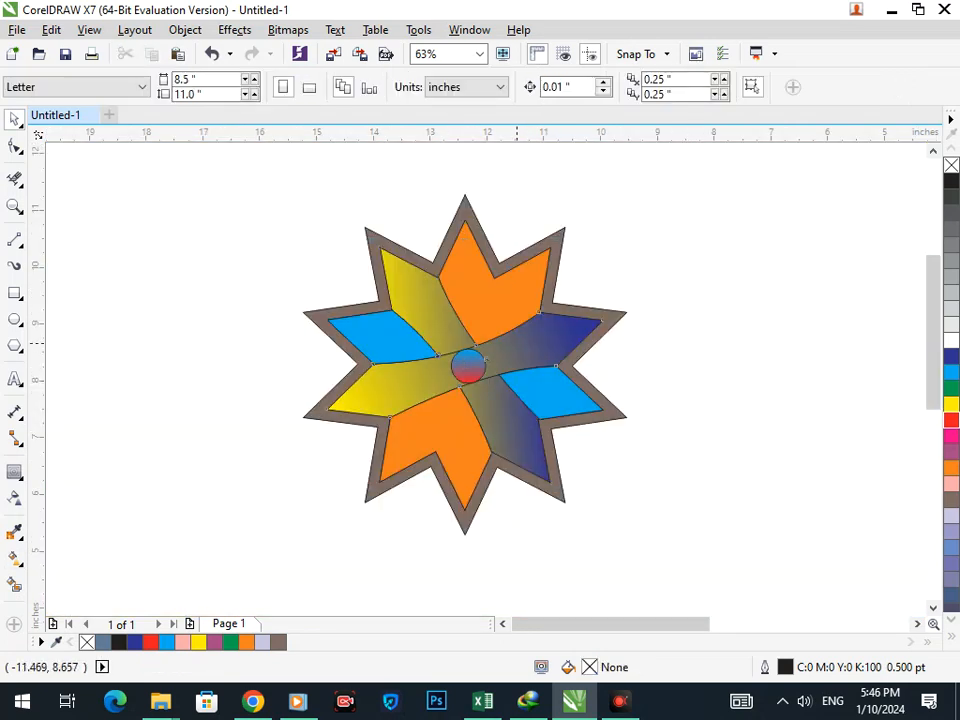
Step: Try green on the lower-left end of the near-horizontal band's gradient, and settle on greyish brown, undoing the band's stray move
{"action": "left_click_drag", "start_coordinate": [486, 348], "coordinate": [368, 378]}
{"action": "key", "text": "ctrl+z"}
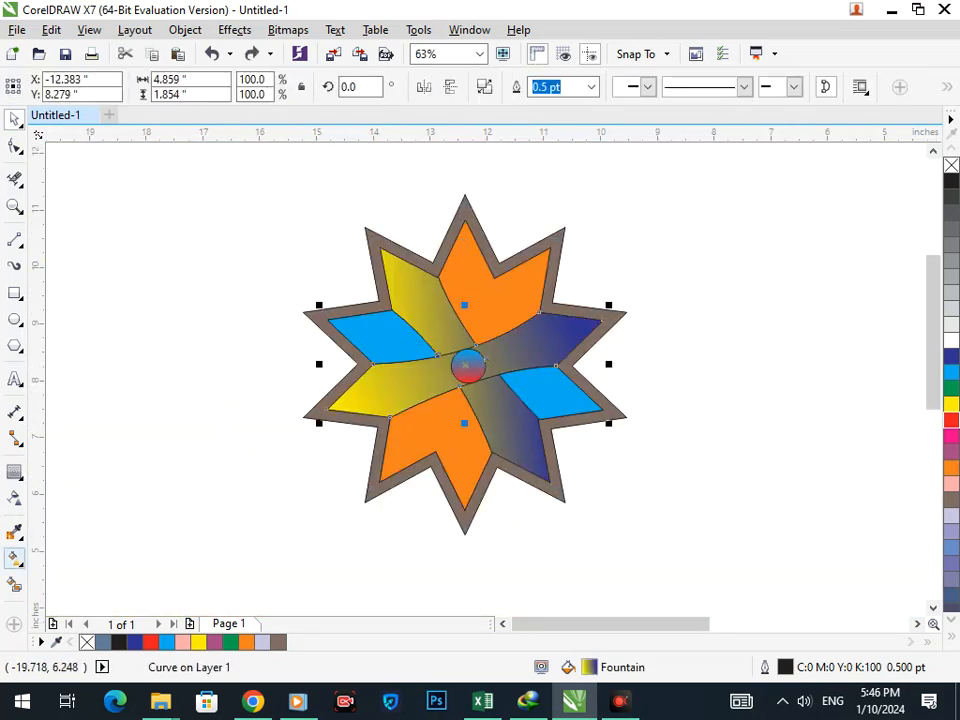
{"action": "left_click", "coordinate": [15, 558]}
{"action": "left_click", "coordinate": [90, 555]}
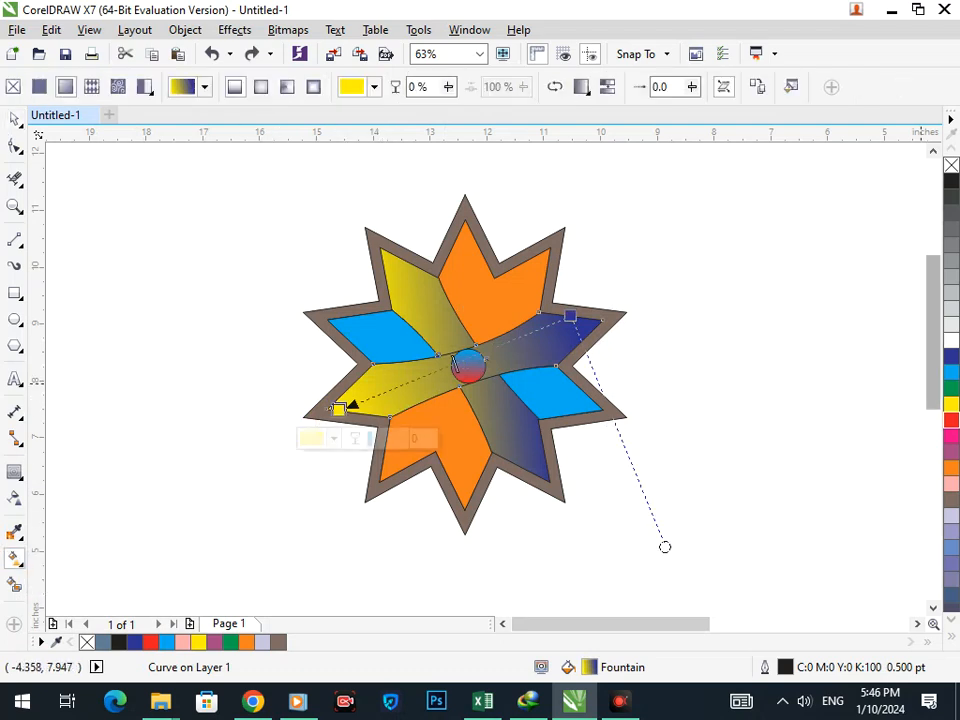
{"action": "left_click", "coordinate": [951, 388]}
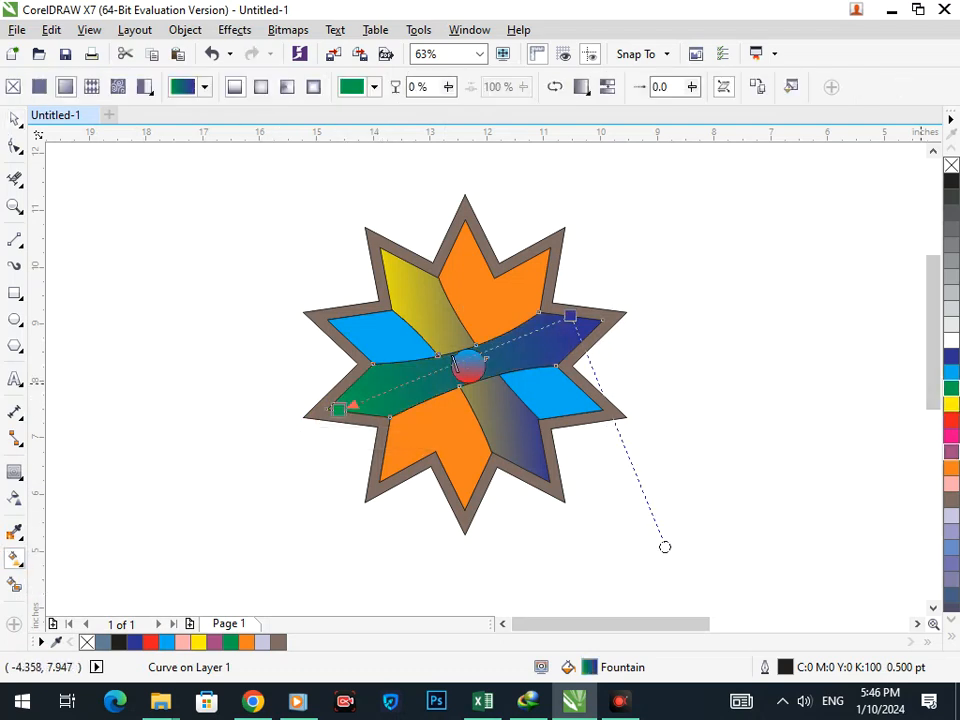
{"action": "left_click", "coordinate": [951, 500]}
{"action": "key", "text": "space"}
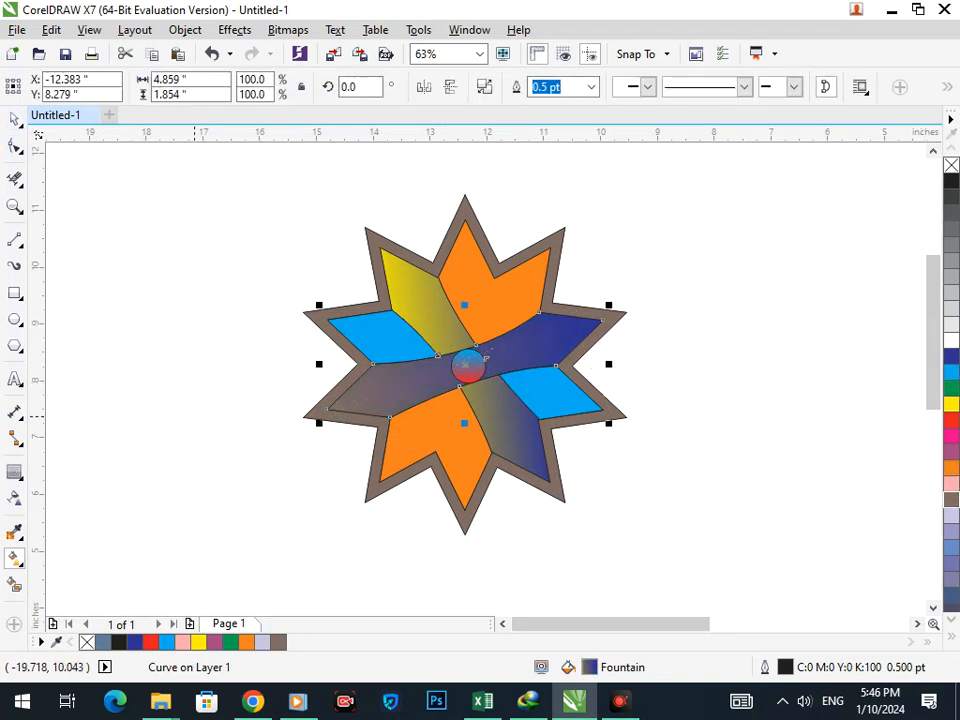
Step: Try moving the near-horizontal band and the steep band out of place, and undo both moves
{"action": "key", "text": "Escape"}
{"action": "left_click", "coordinate": [390, 402]}
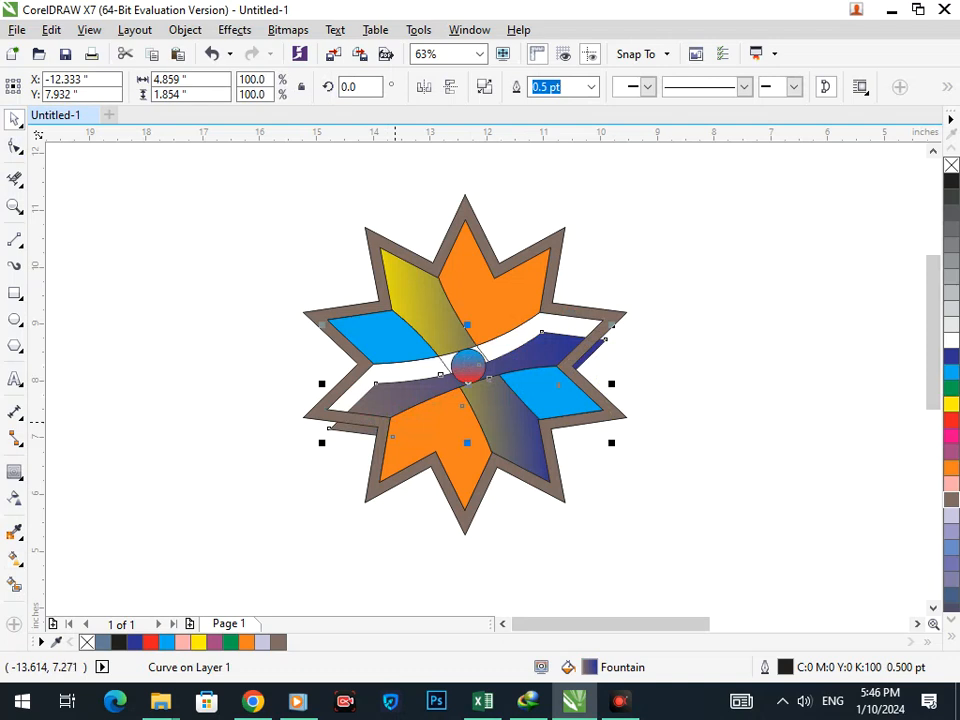
{"action": "left_click_drag", "start_coordinate": [393, 437], "coordinate": [390, 417]}
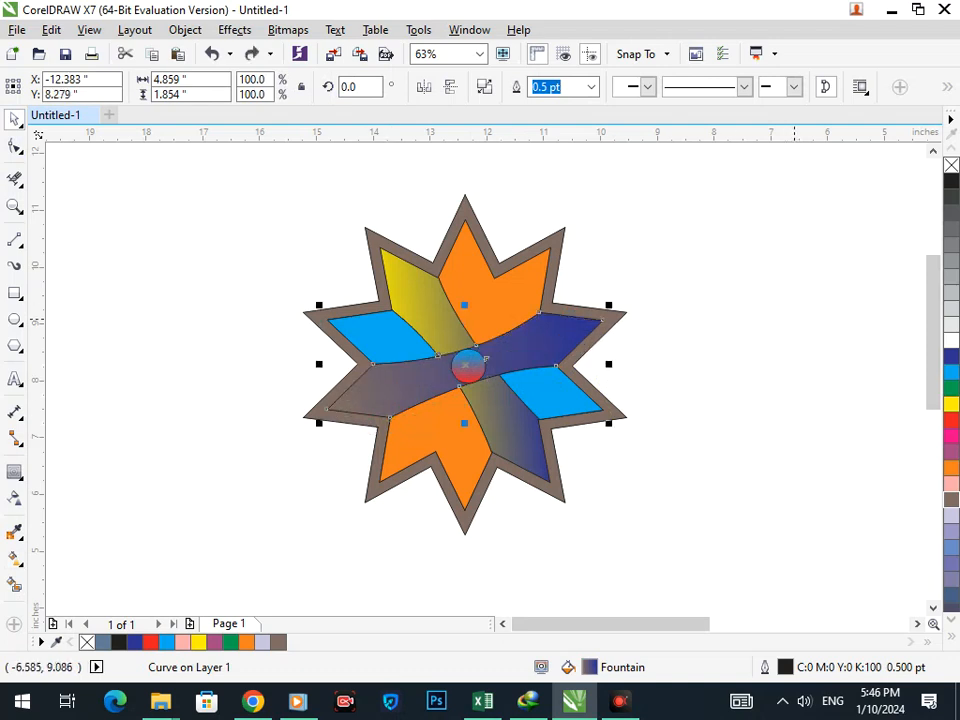
{"action": "left_click", "coordinate": [768, 320]}
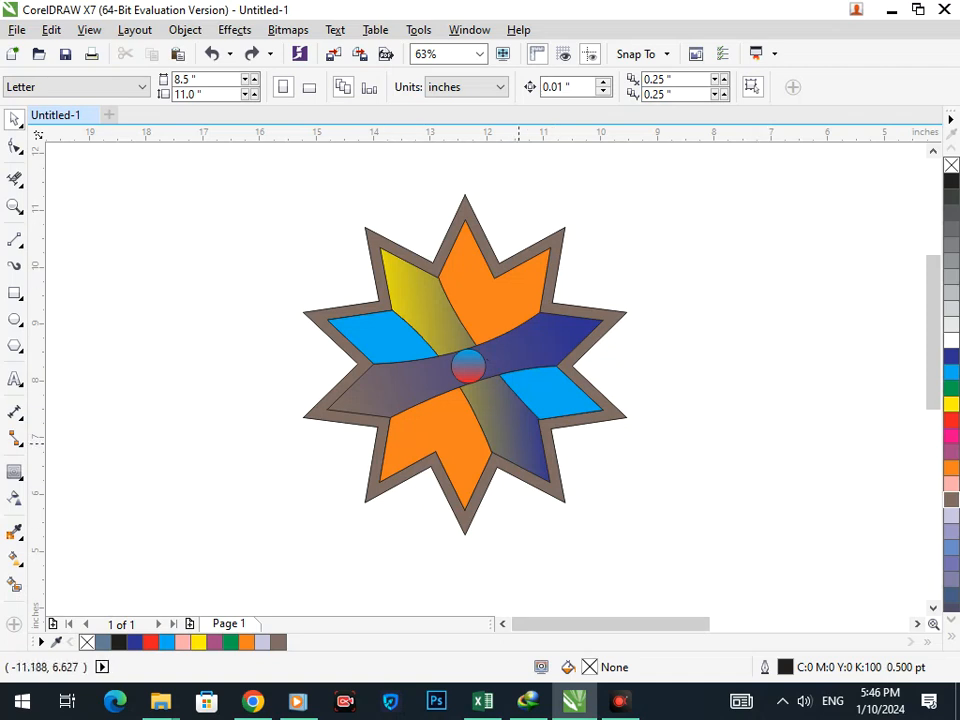
{"action": "left_click_drag", "start_coordinate": [533, 458], "coordinate": [403, 530]}
{"action": "key", "text": "ctrl+z"}
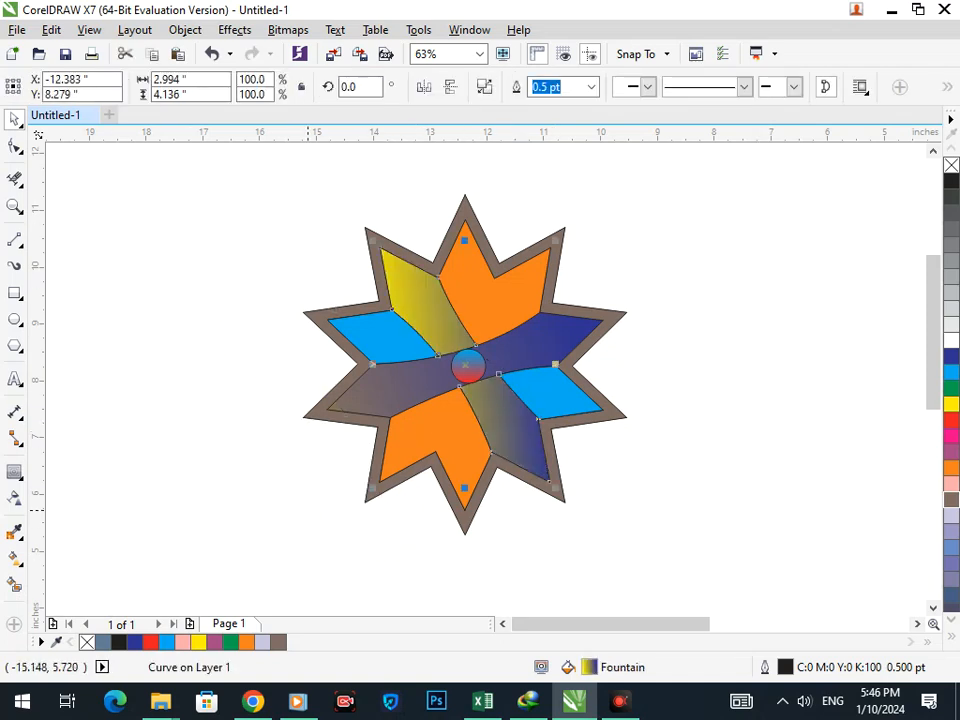
Step: Apply a diagonal fountain fill to the star's border, from greyish brown at its upper-left point to white near its lower-right point
{"action": "left_click", "coordinate": [553, 459]}
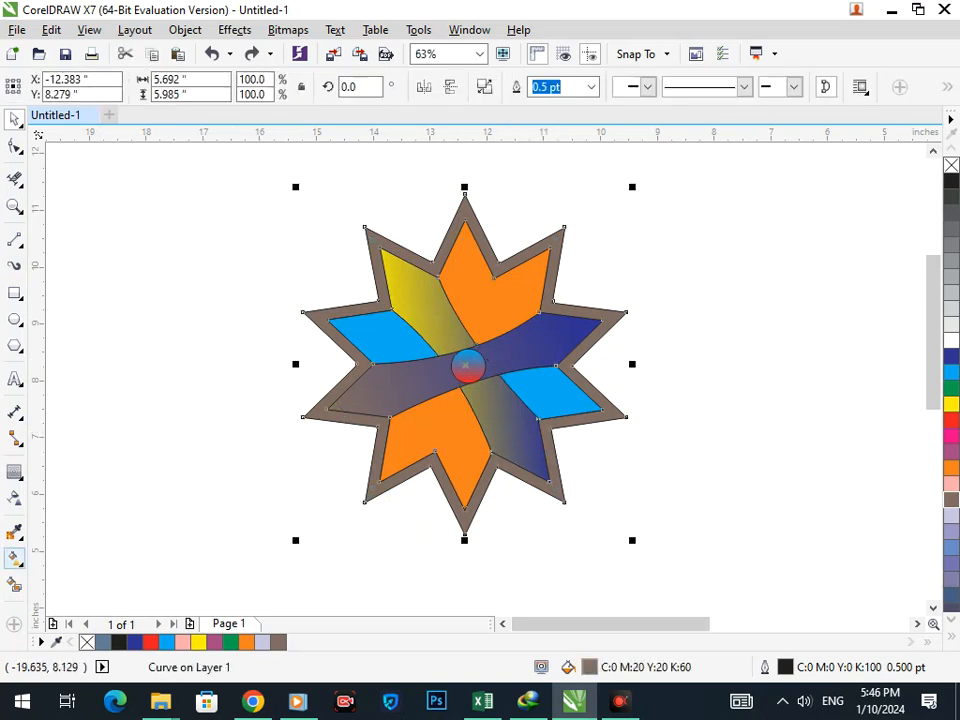
{"action": "left_click", "coordinate": [14, 558]}
{"action": "left_click_drag", "start_coordinate": [364, 229], "coordinate": [548, 481]}
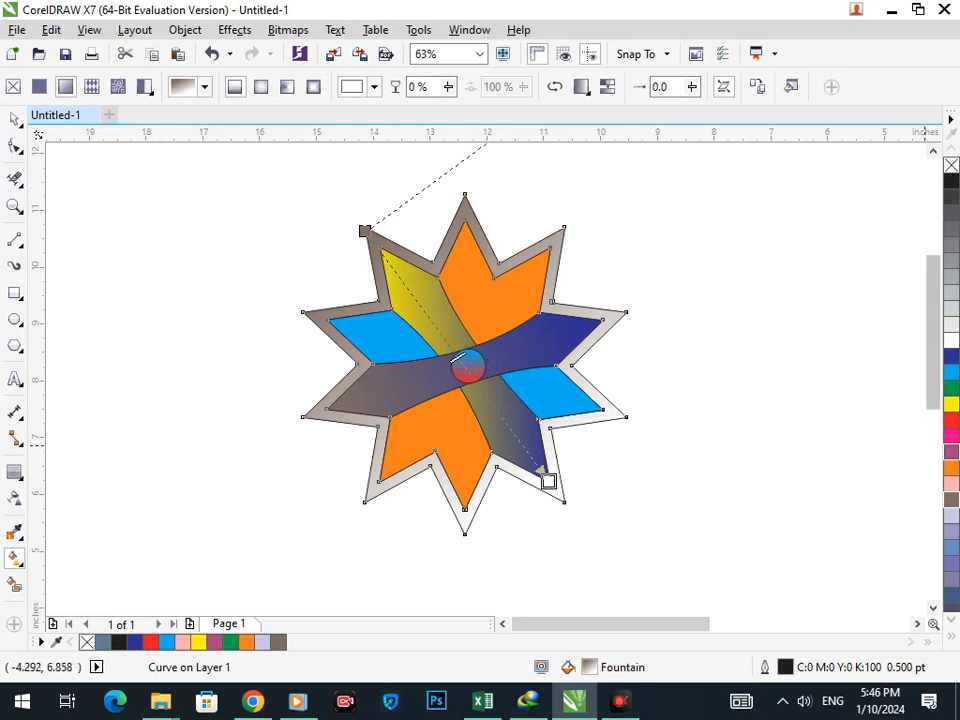
Step: Try purple, blue, brown and lavender shades on the lower-right end of the border's gradient, and settle on black
{"action": "left_click", "coordinate": [951, 451]}
{"action": "left_click", "coordinate": [951, 372]}
{"action": "left_click", "coordinate": [951, 356]}
{"action": "left_click", "coordinate": [951, 499]}
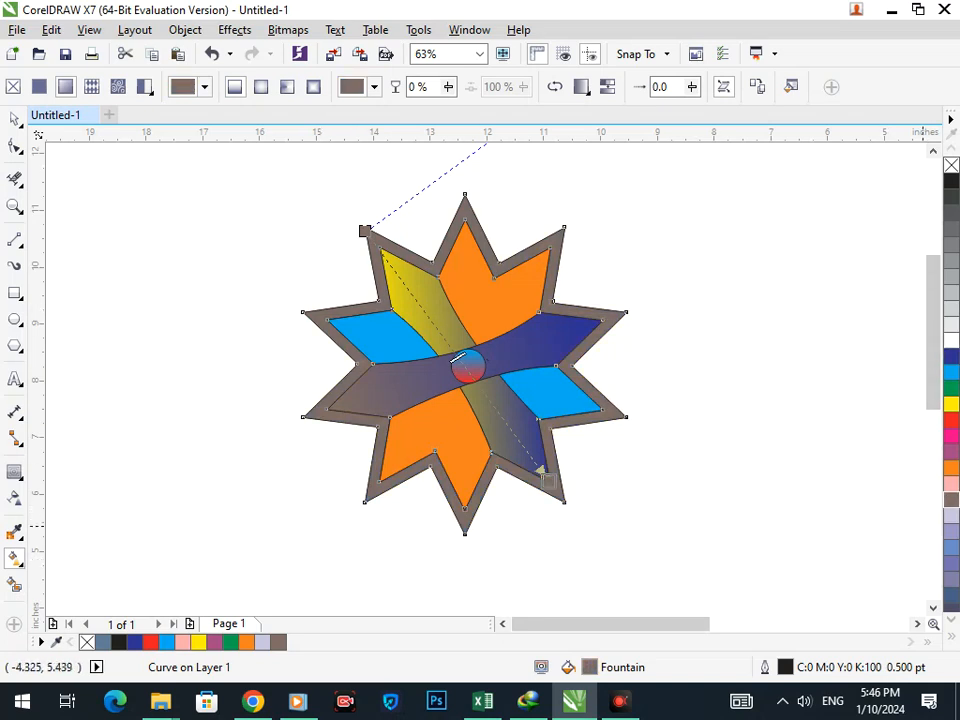
{"action": "left_click", "coordinate": [951, 515]}
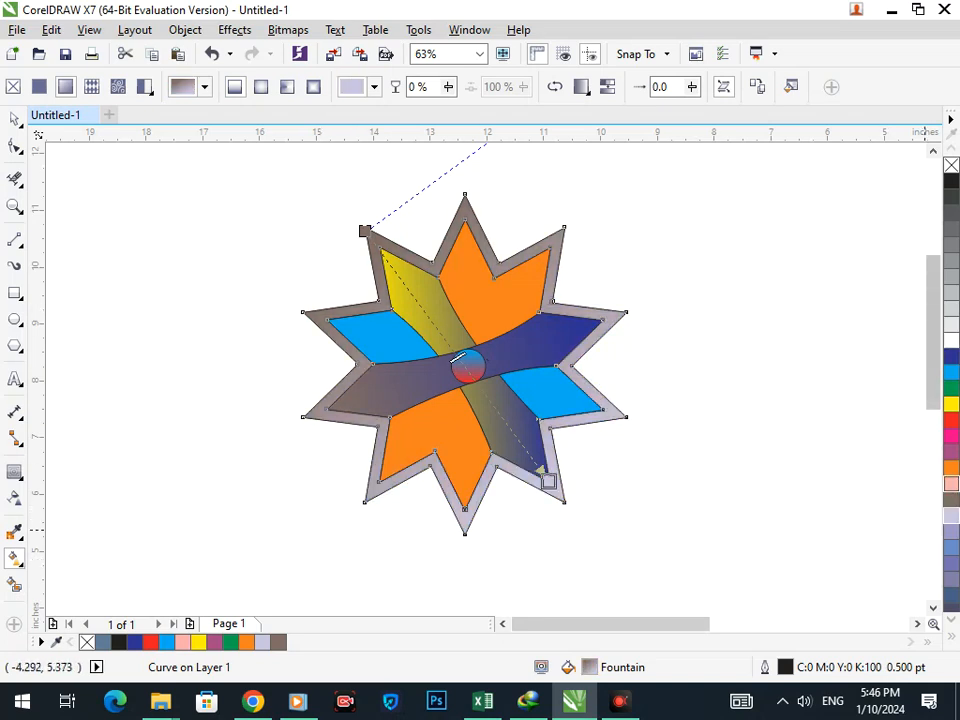
{"action": "left_click", "coordinate": [951, 451]}
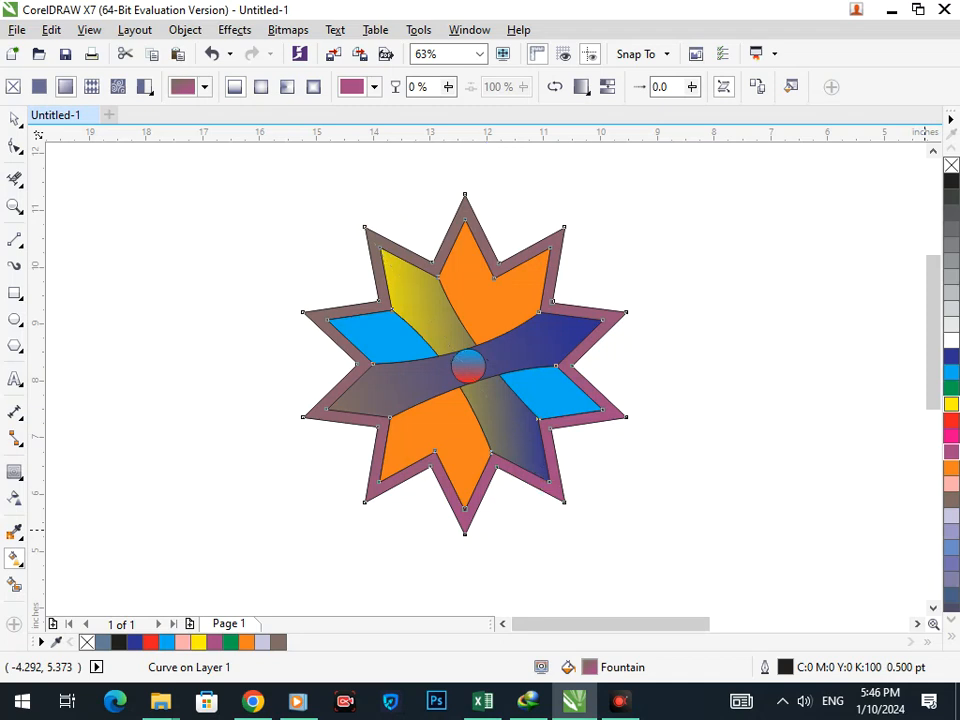
{"action": "left_click", "coordinate": [951, 404]}
{"action": "left_click", "coordinate": [951, 355]}
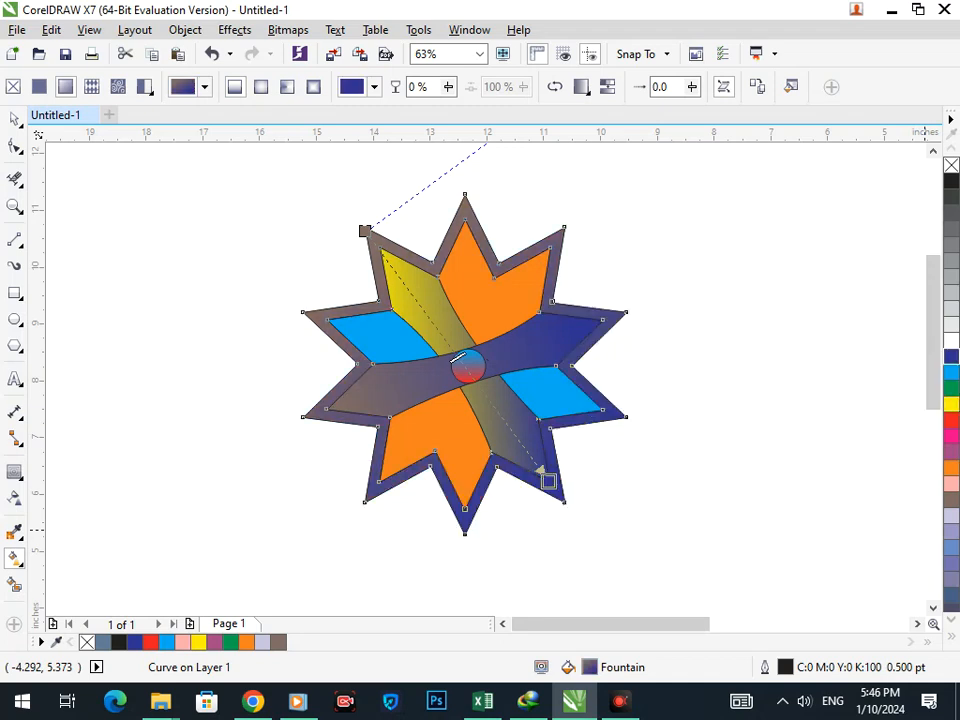
{"action": "left_click", "coordinate": [951, 181]}
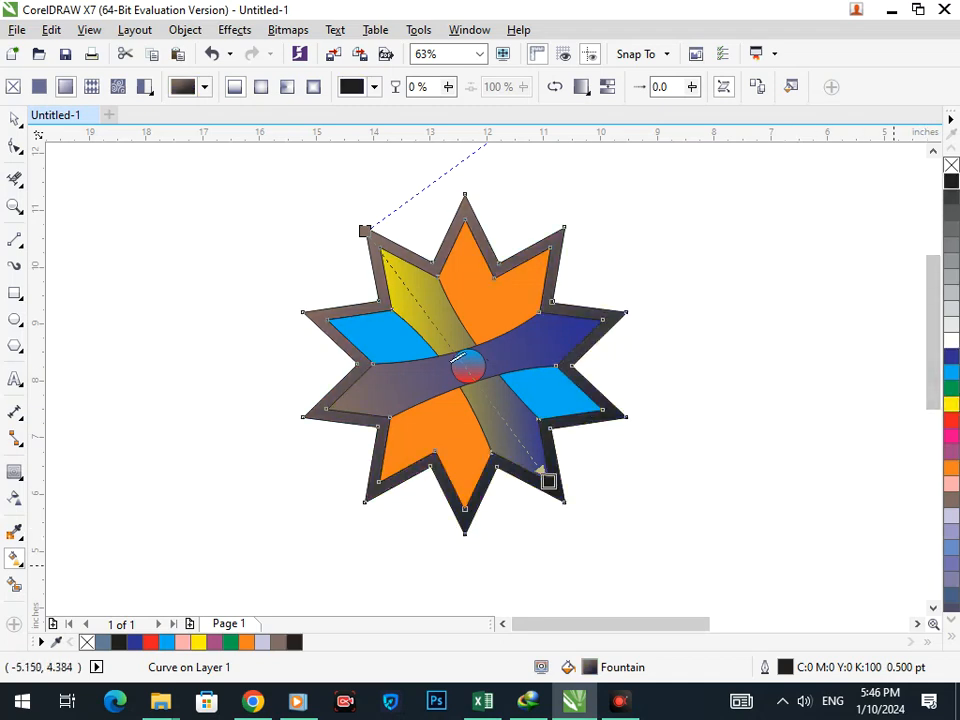
{"action": "left_click", "coordinate": [14, 119]}
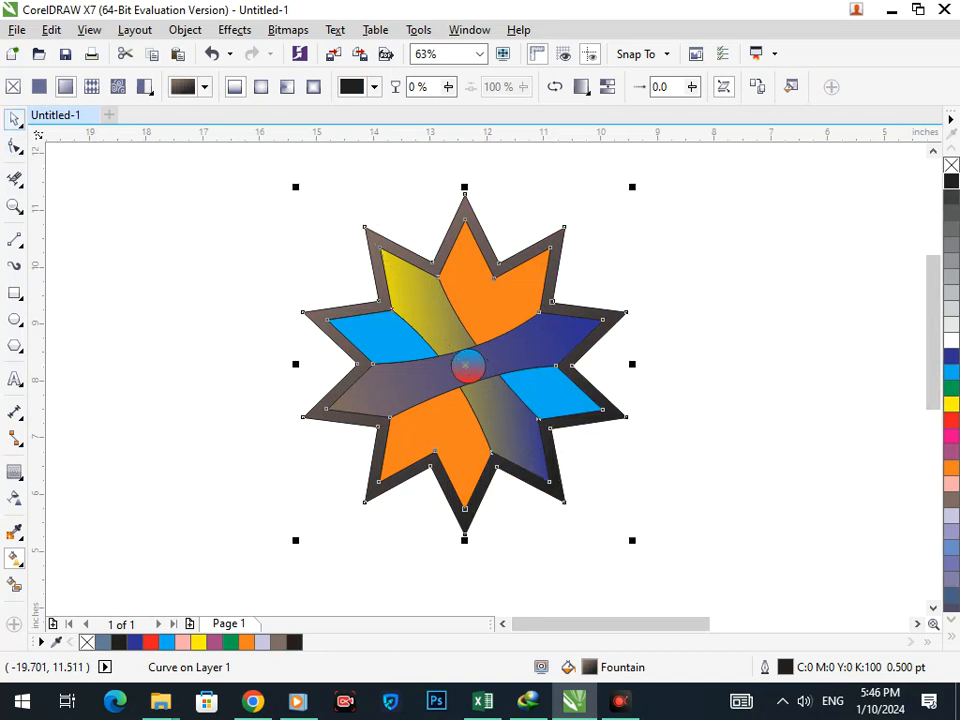
{"action": "key", "text": "Escape"}
Step: Shorten the near-horizontal band's gradient slightly at both ends and make its lower-left end pink, undoing the band's stray move
{"action": "left_click_drag", "start_coordinate": [425, 386], "coordinate": [326, 470]}
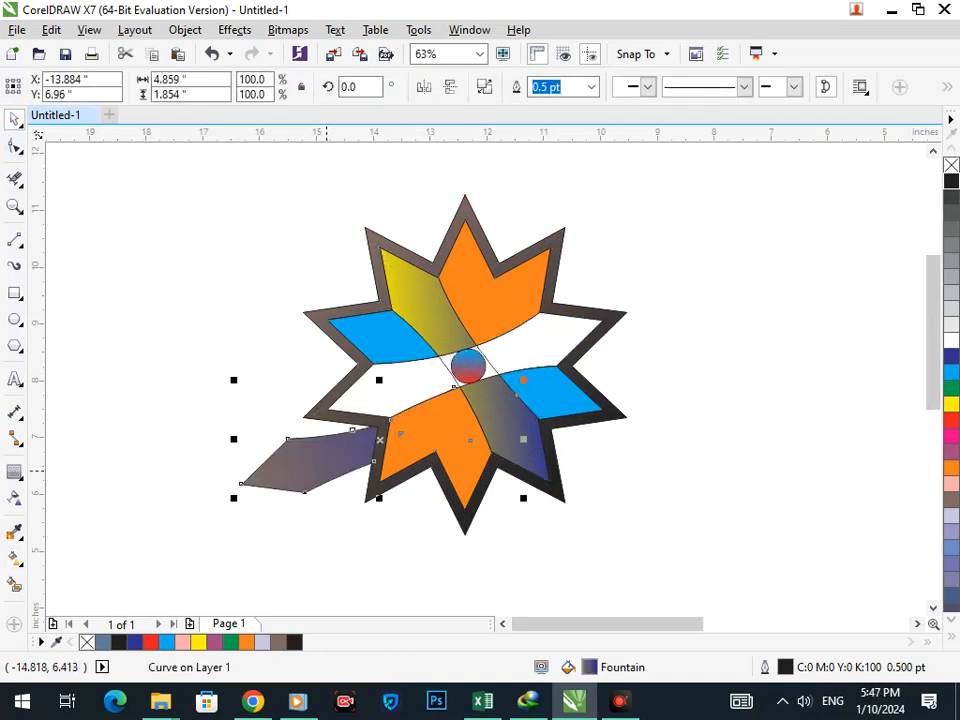
{"action": "key", "text": "ctrl+z"}
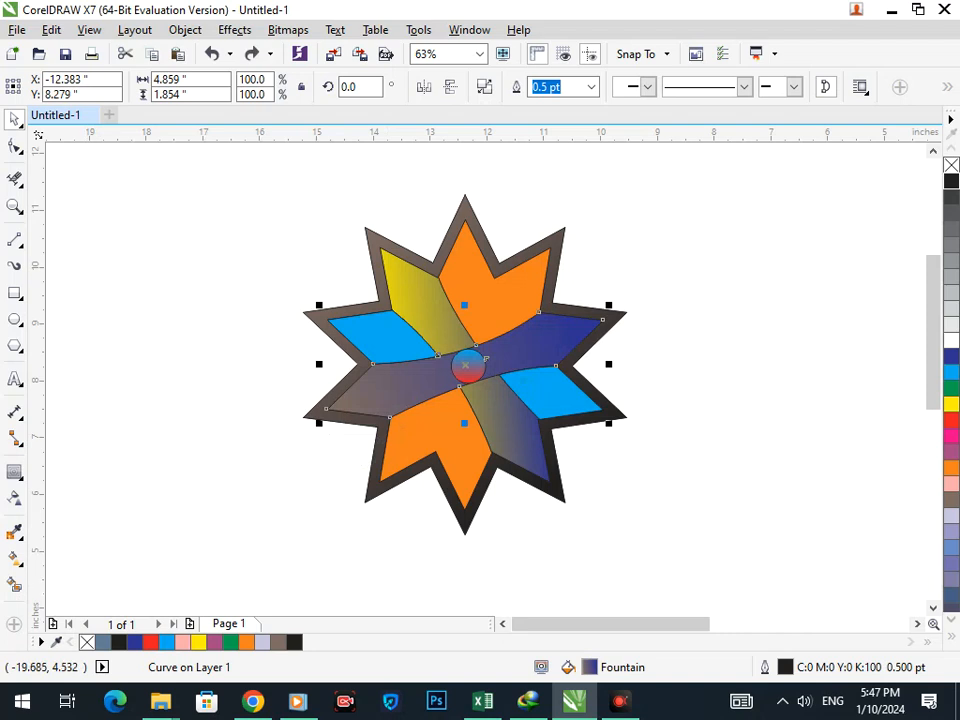
{"action": "left_click", "coordinate": [14, 557]}
{"action": "left_click", "coordinate": [80, 557]}
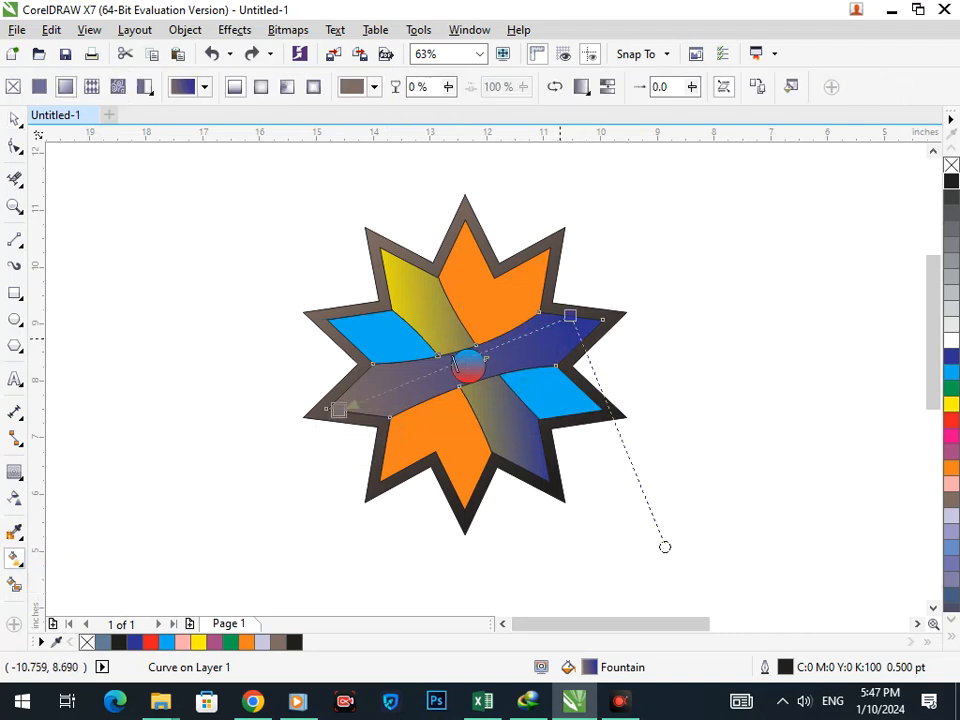
{"action": "left_click_drag", "start_coordinate": [569, 316], "coordinate": [556, 333]}
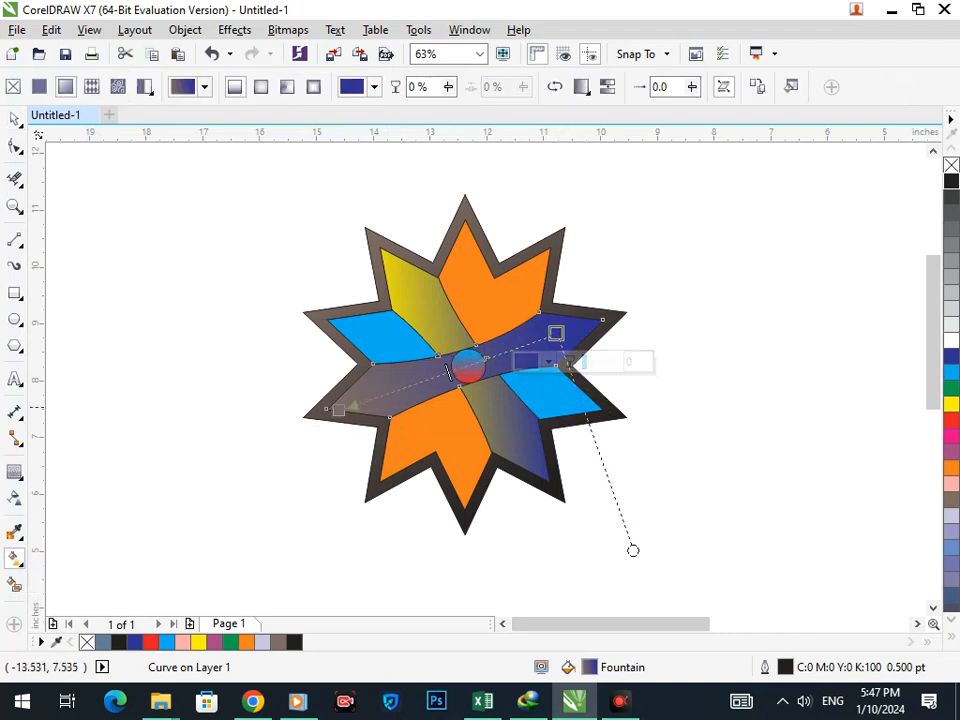
{"action": "left_click_drag", "start_coordinate": [338, 409], "coordinate": [365, 392]}
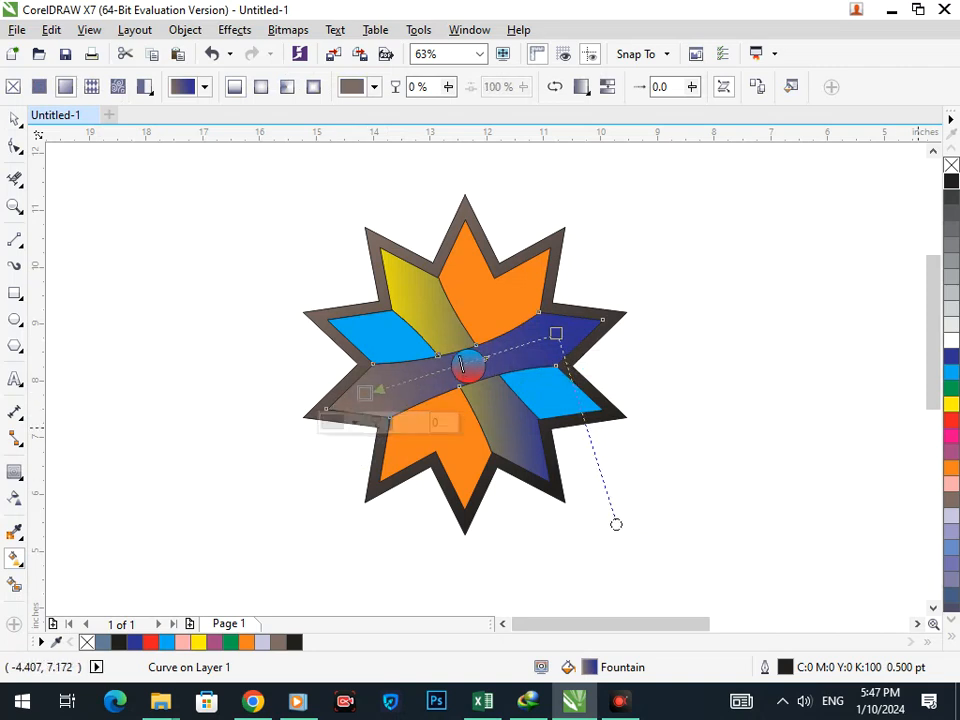
{"action": "left_click", "coordinate": [950, 435]}
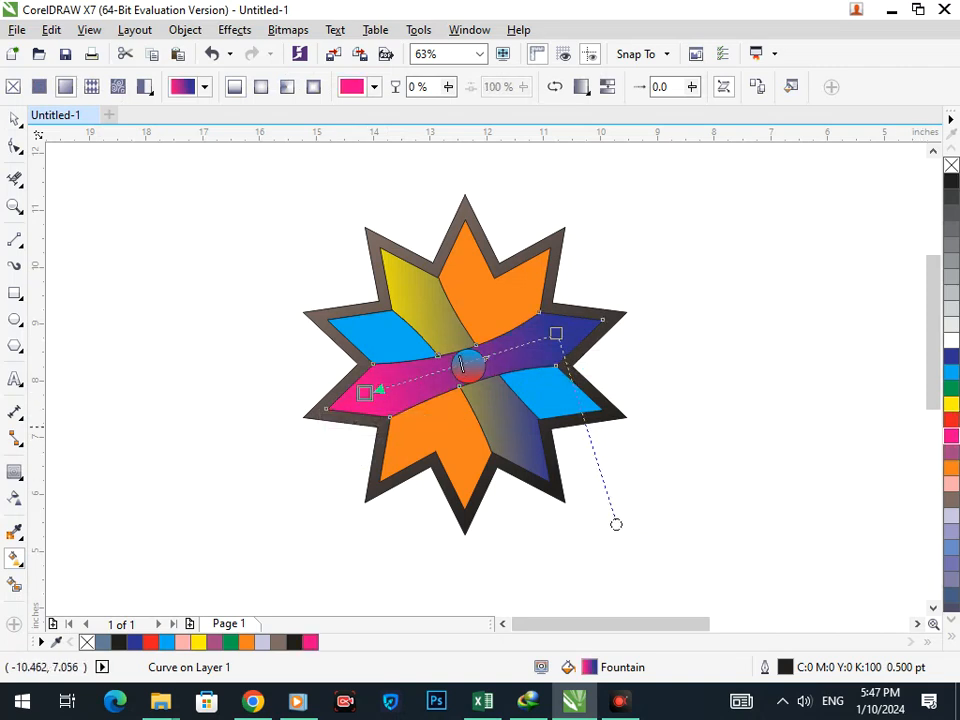
{"action": "left_click_drag", "start_coordinate": [365, 392], "coordinate": [343, 400]}
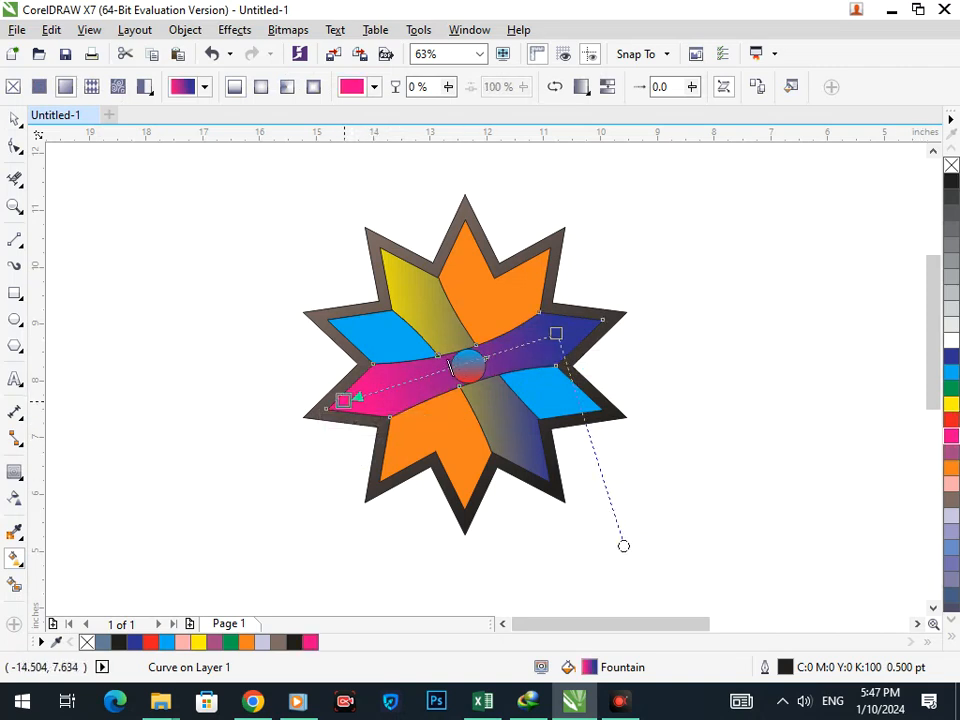
{"action": "left_click", "coordinate": [556, 333]}
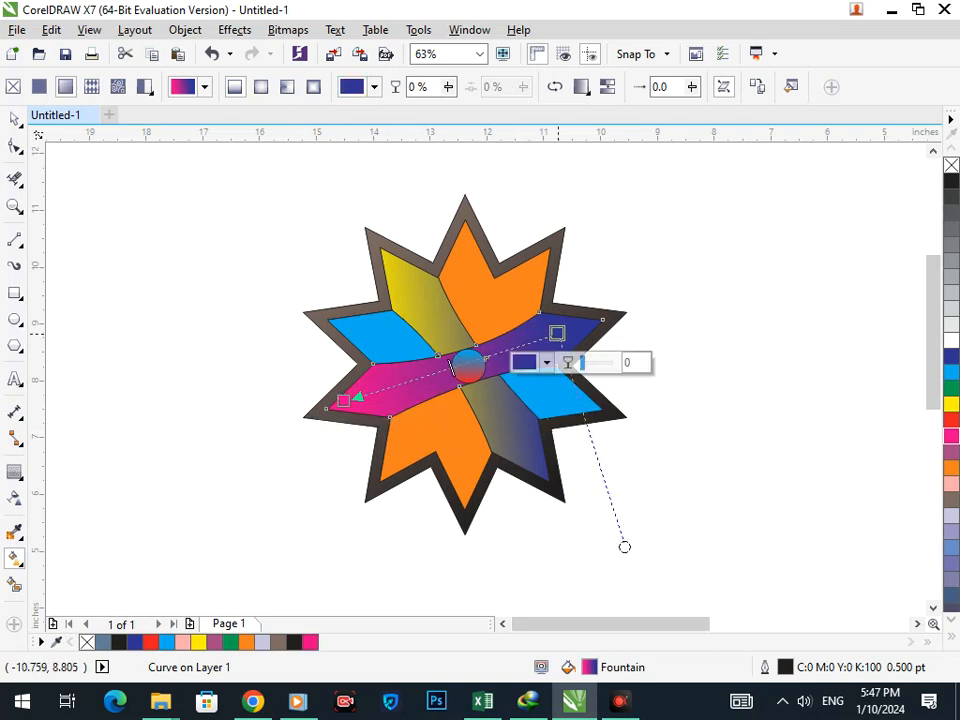
Step: Redirect the steep band's fountain fill along its length, with dark blue at the upper-left end and yellow at the lower-right end
{"action": "left_click", "coordinate": [558, 509]}
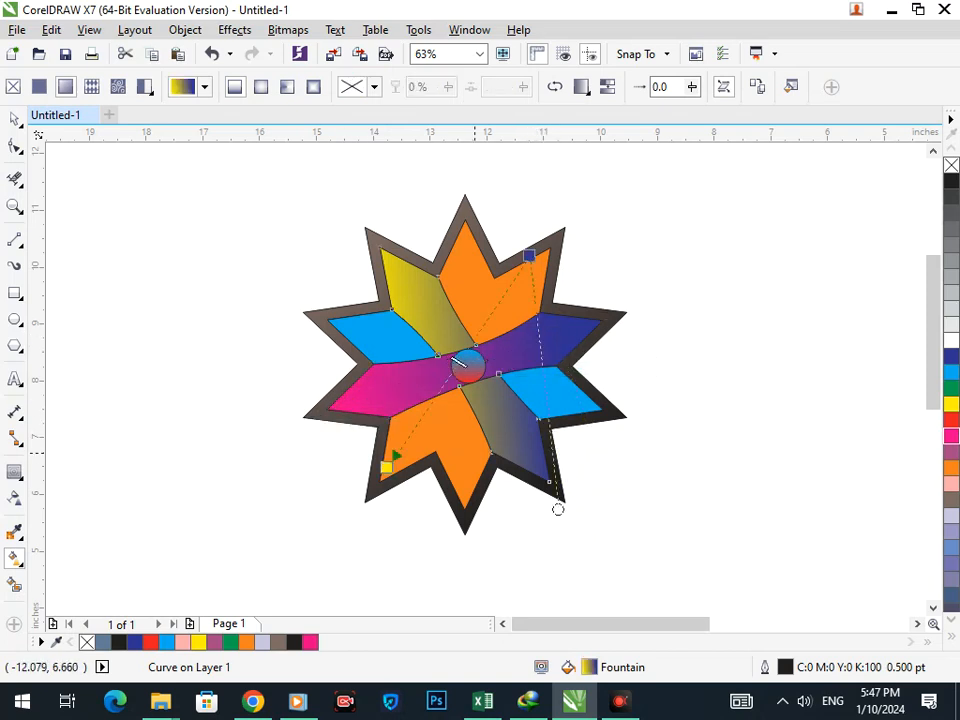
{"action": "key", "text": "space"}
{"action": "left_click_drag", "start_coordinate": [552, 496], "coordinate": [440, 533]}
{"action": "key", "text": "ctrl+z"}
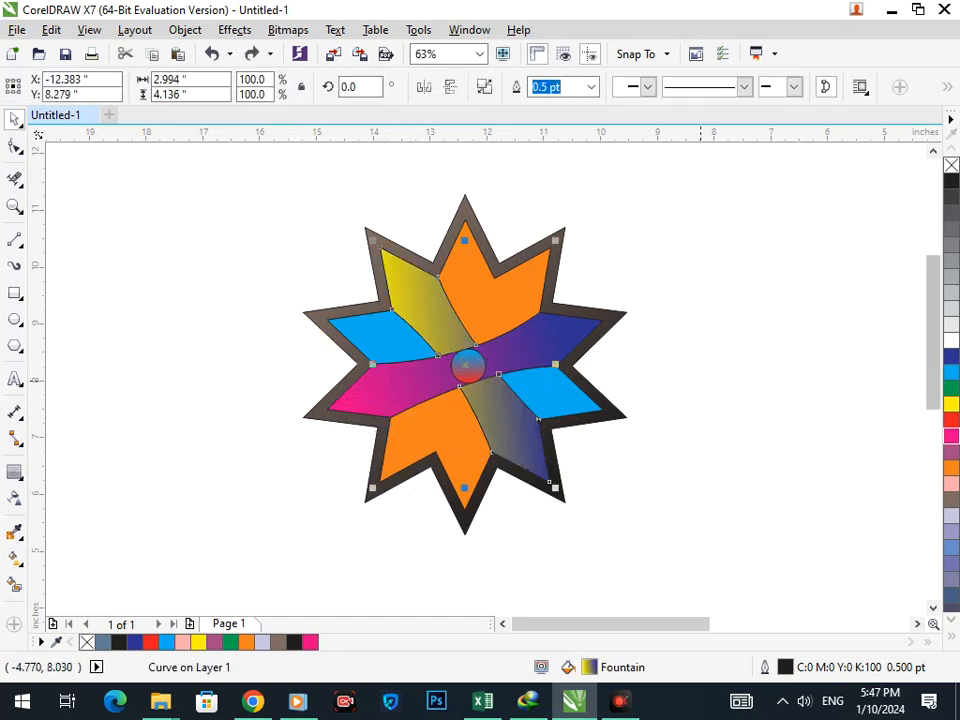
{"action": "left_click", "coordinate": [19, 563]}
{"action": "left_click", "coordinate": [91, 557]}
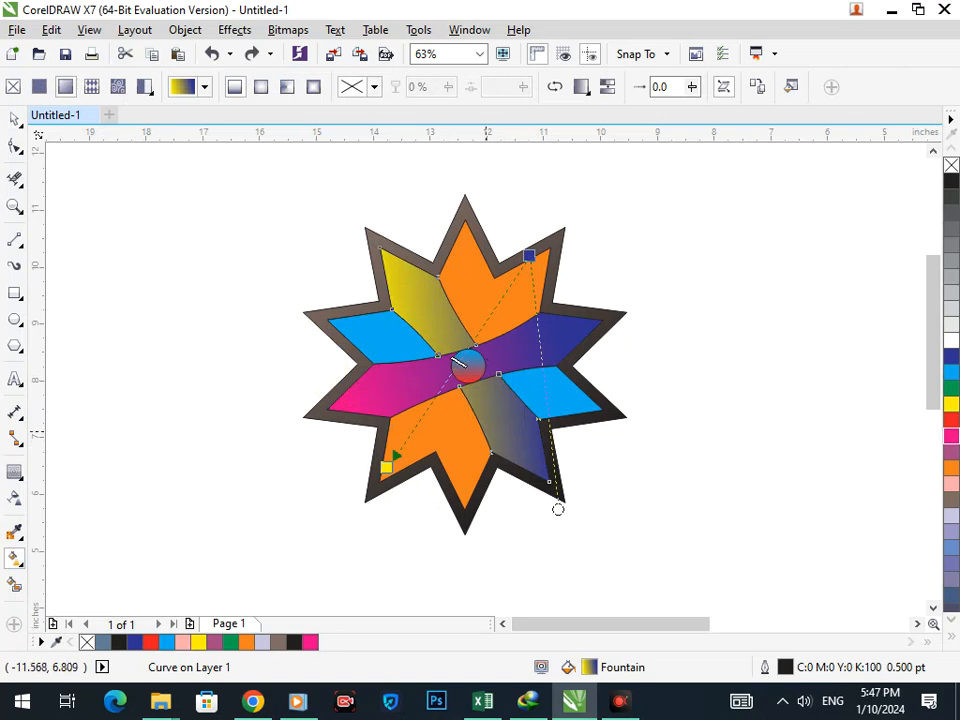
{"action": "left_click_drag", "start_coordinate": [388, 253], "coordinate": [538, 476]}
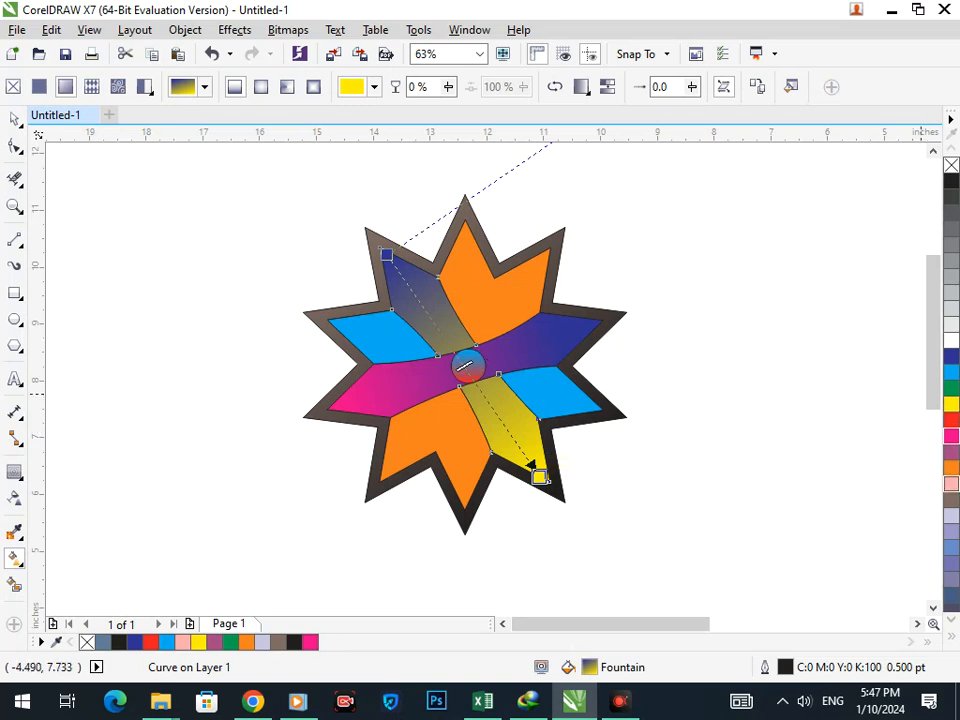
Step: Try different colours on the steep band's gradient, keeping yellow at its lower-right end and setting its upper-left end to cyan
{"action": "left_click", "coordinate": [950, 500]}
{"action": "left_click", "coordinate": [950, 436]}
{"action": "left_click", "coordinate": [950, 404]}
{"action": "left_click", "coordinate": [950, 420]}
{"action": "left_click", "coordinate": [950, 404]}
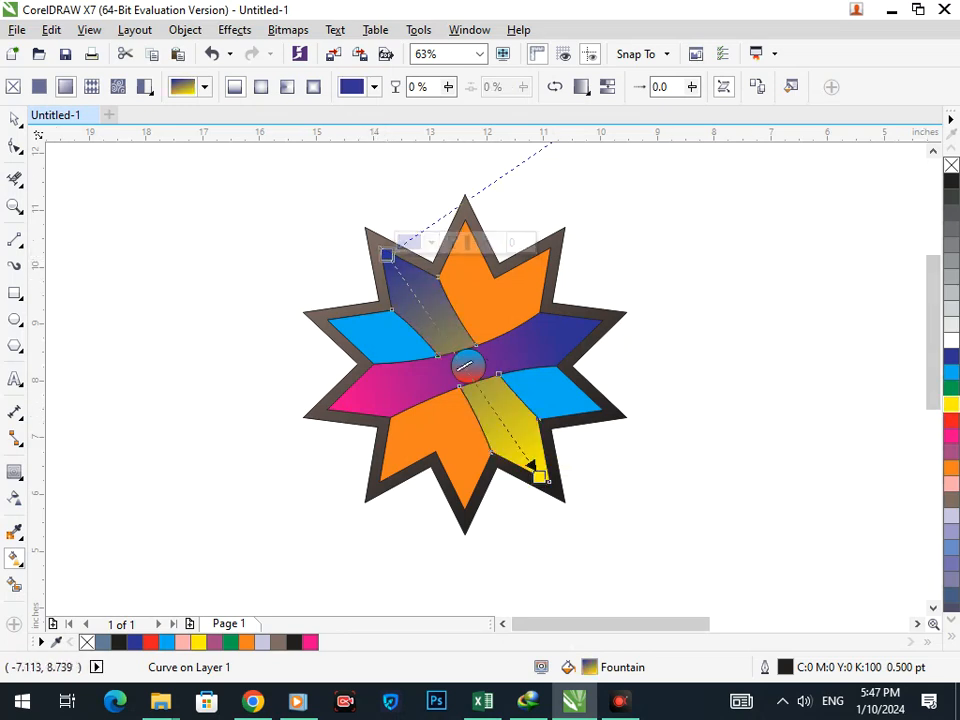
{"action": "left_click", "coordinate": [950, 420]}
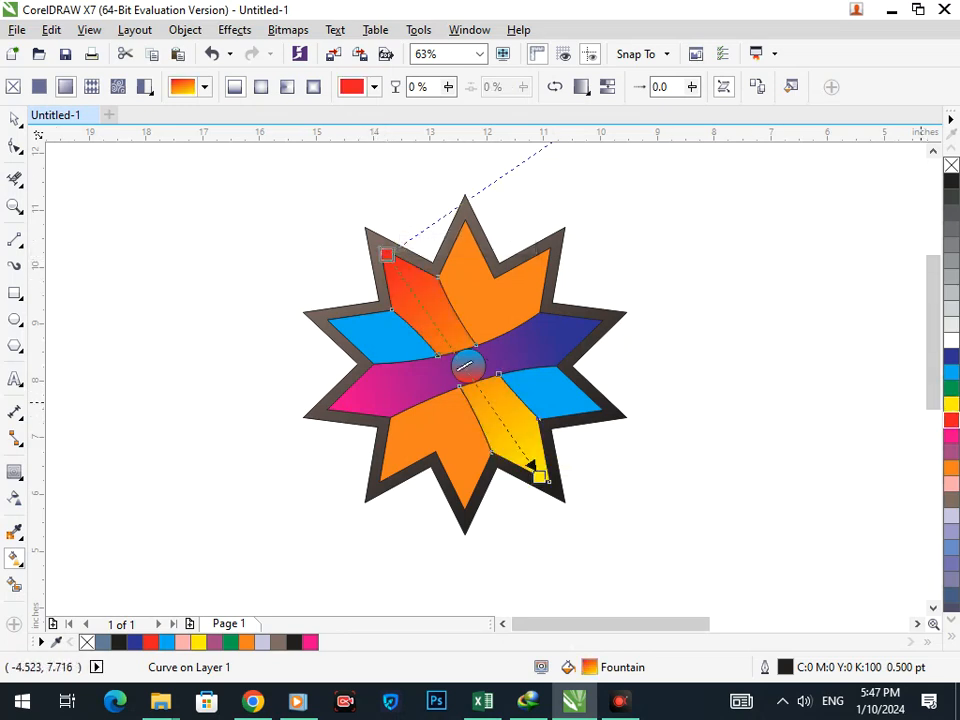
{"action": "left_click", "coordinate": [950, 388]}
{"action": "left_click", "coordinate": [950, 372]}
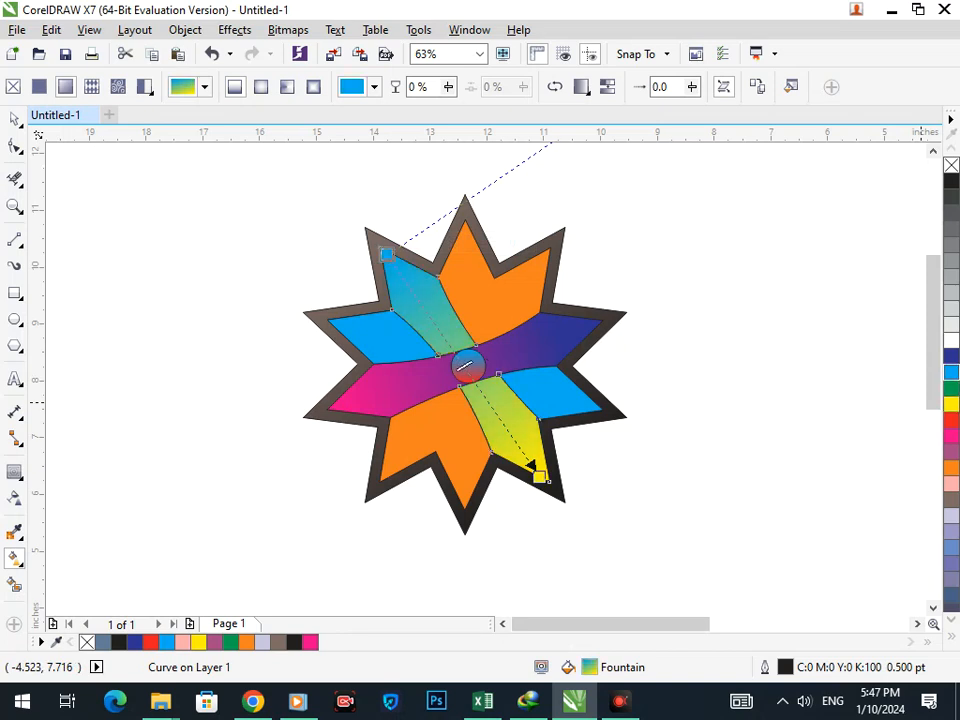
Step: Try dark blue, light blue and several green shades on the upper-left end of the steep band's gradient
{"action": "left_click", "coordinate": [950, 356]}
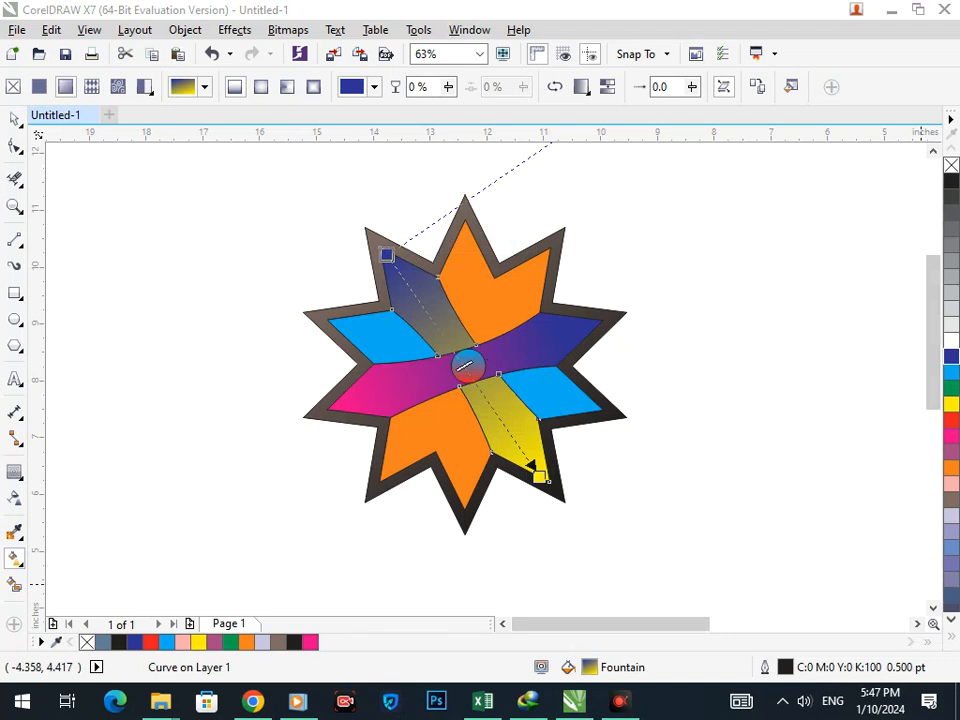
{"action": "scroll", "coordinate": [951, 400], "scroll_direction": "down", "scroll_amount": 5}
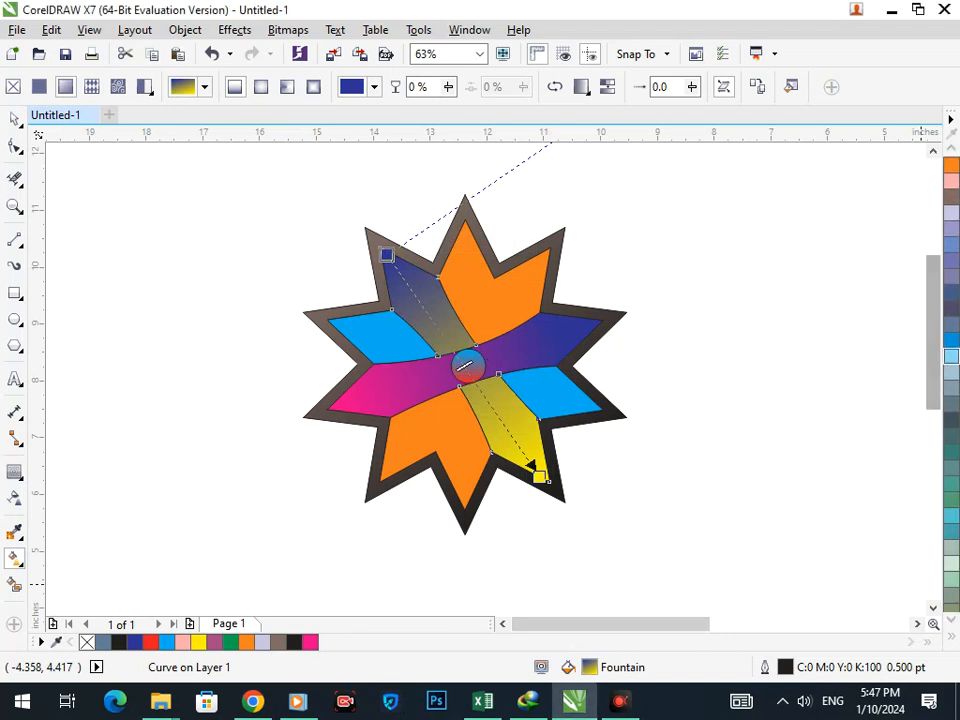
{"action": "left_click", "coordinate": [951, 356]}
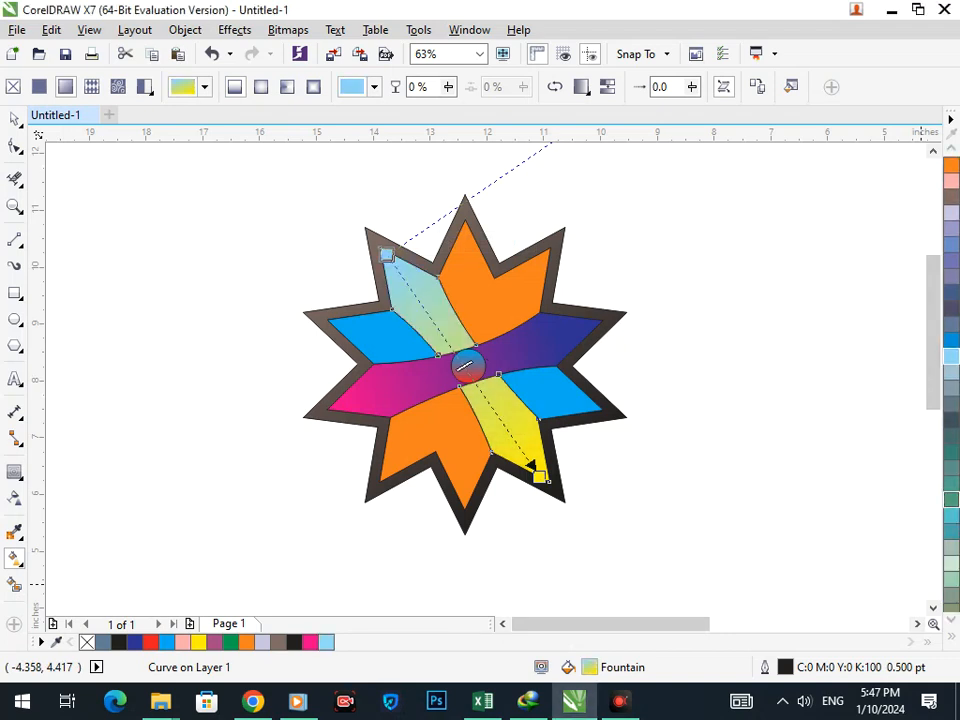
{"action": "left_click", "coordinate": [951, 499]}
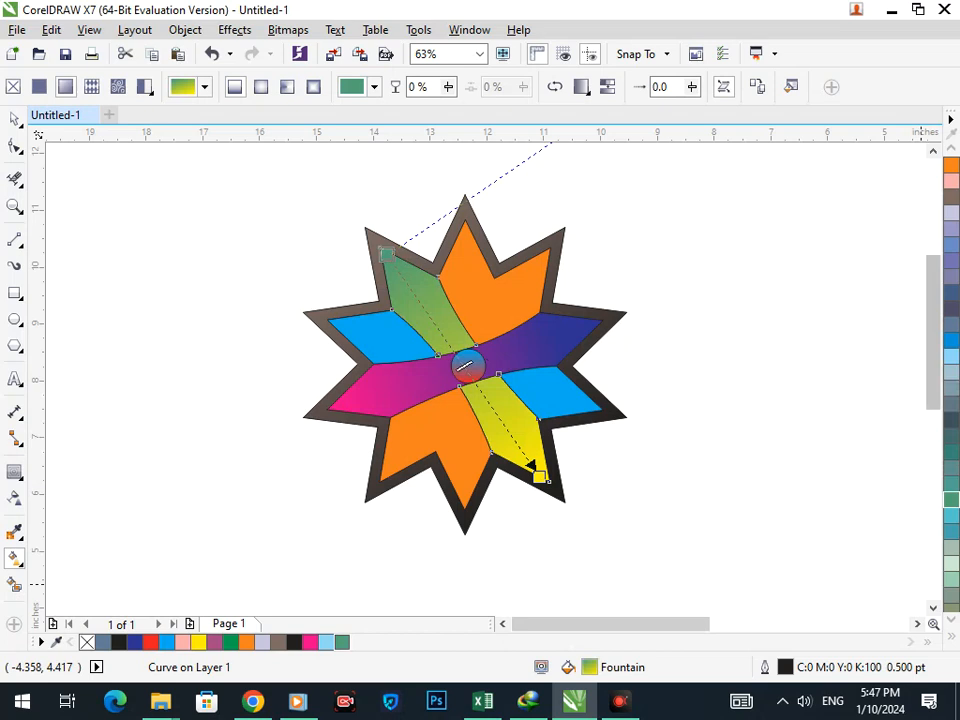
{"action": "left_click", "coordinate": [951, 579]}
{"action": "left_click", "coordinate": [951, 595]}
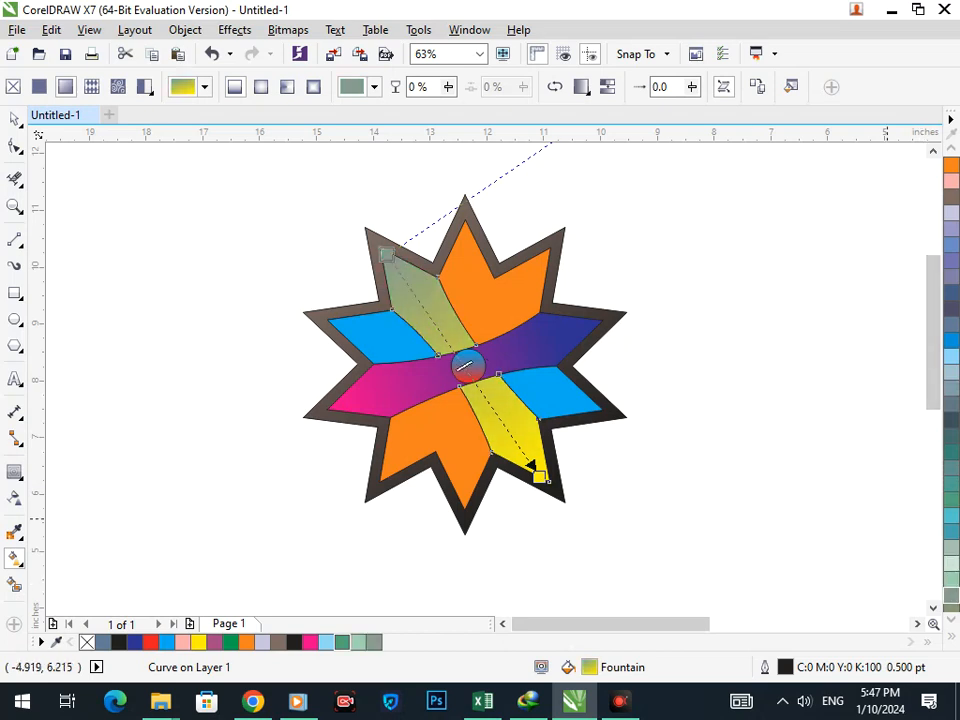
{"action": "scroll", "coordinate": [951, 595], "scroll_direction": "down", "scroll_amount": 5}
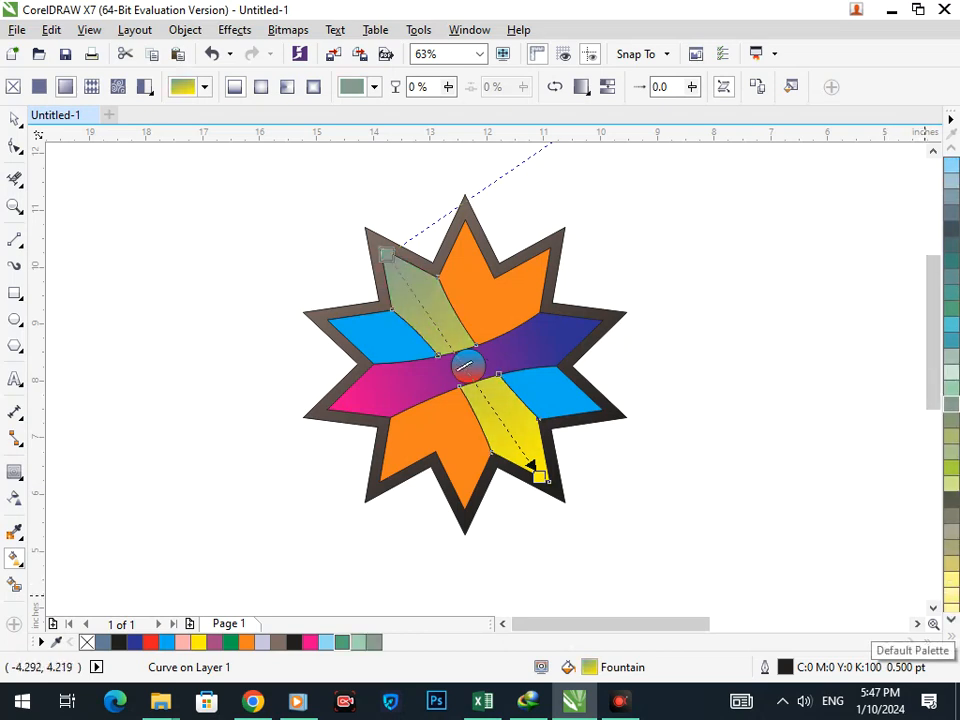
Step: Try orange, tan, pale yellow, grey-olive and light green shades on the upper-left end of the steep band's gradient
{"action": "left_click", "coordinate": [951, 595]}
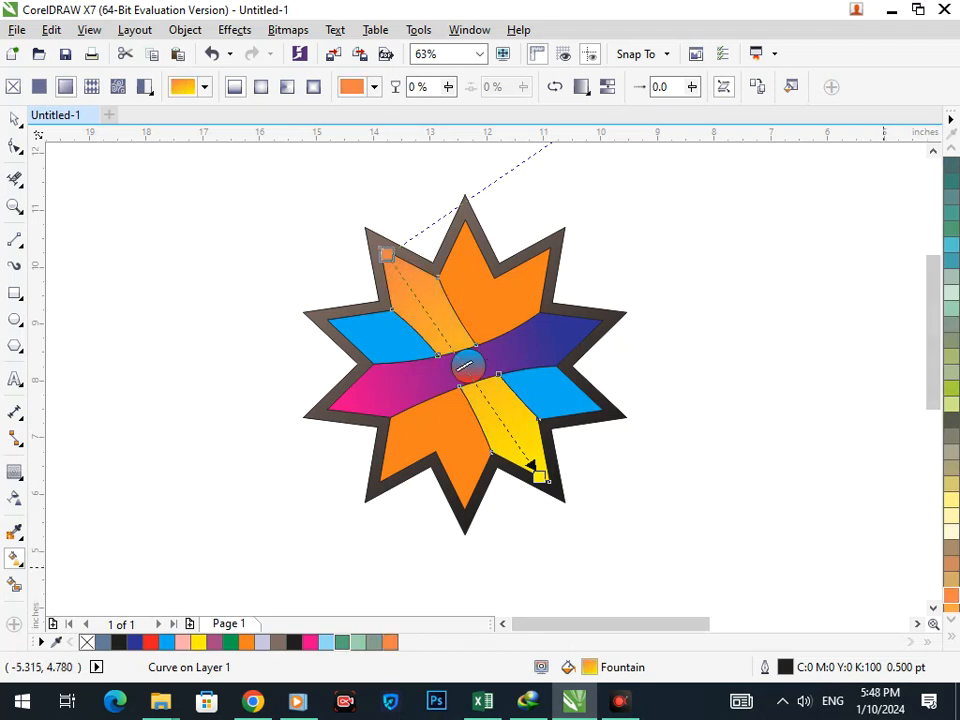
{"action": "left_click", "coordinate": [951, 547]}
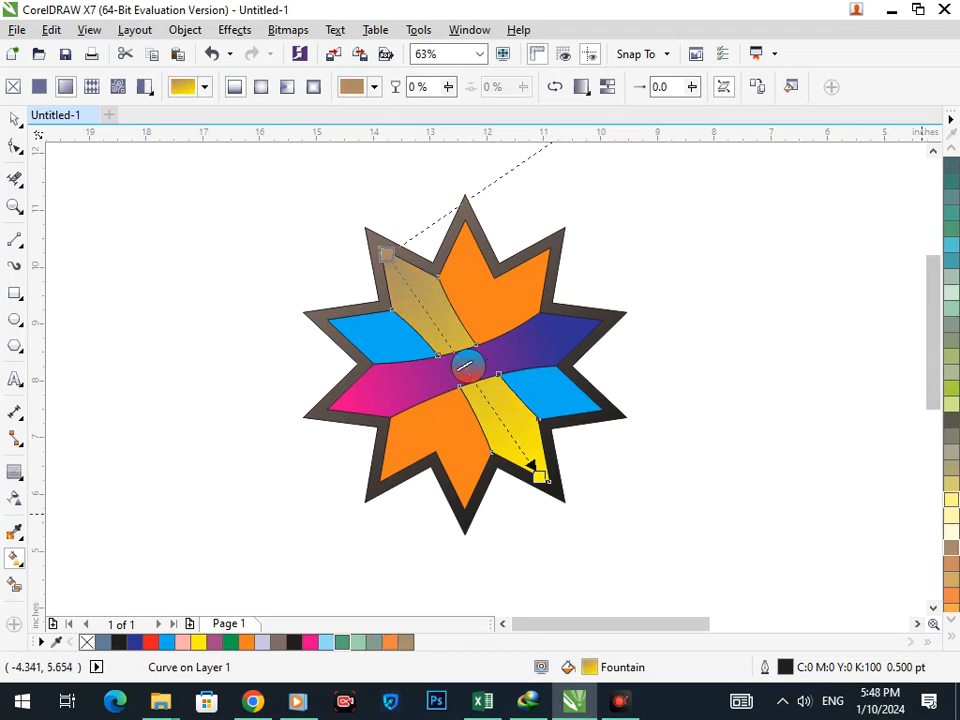
{"action": "left_click", "coordinate": [951, 500]}
{"action": "left_click", "coordinate": [951, 452]}
{"action": "left_click", "coordinate": [951, 436]}
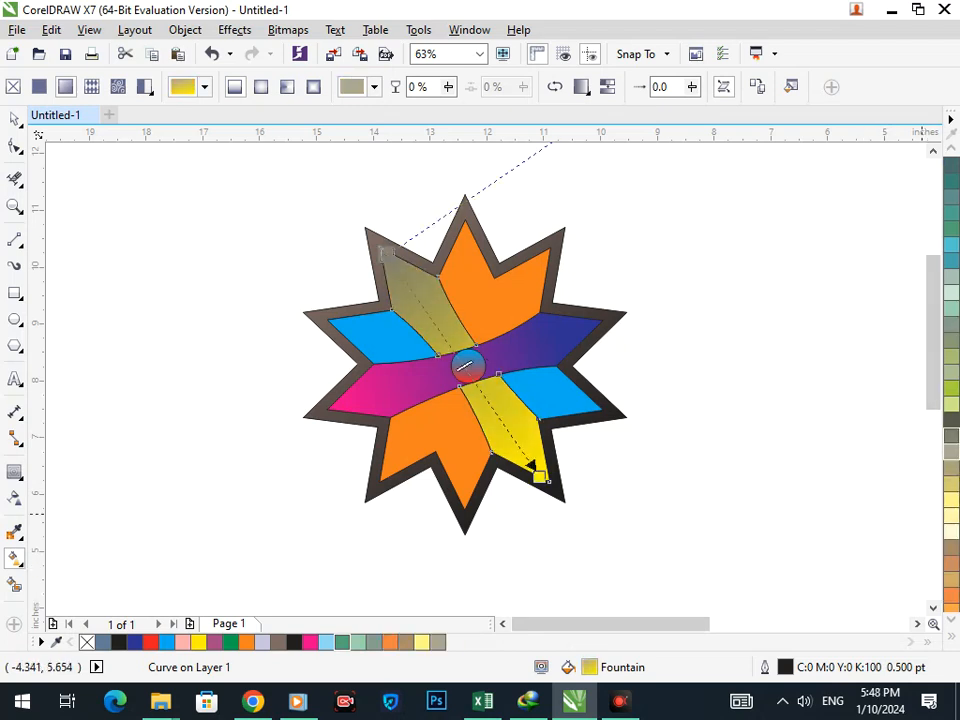
{"action": "left_click", "coordinate": [951, 420]}
{"action": "left_click", "coordinate": [951, 404]}
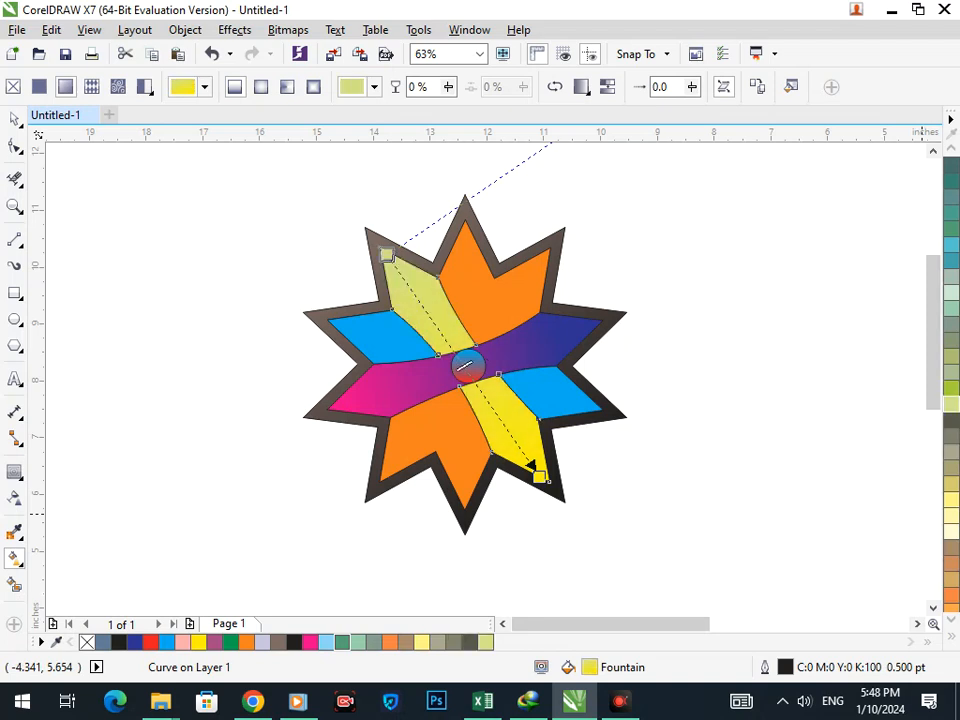
Step: Try crimson on the upper-left end of the steep band's gradient, settle on dusty pink and deselect the band
{"action": "left_click", "coordinate": [951, 620]}
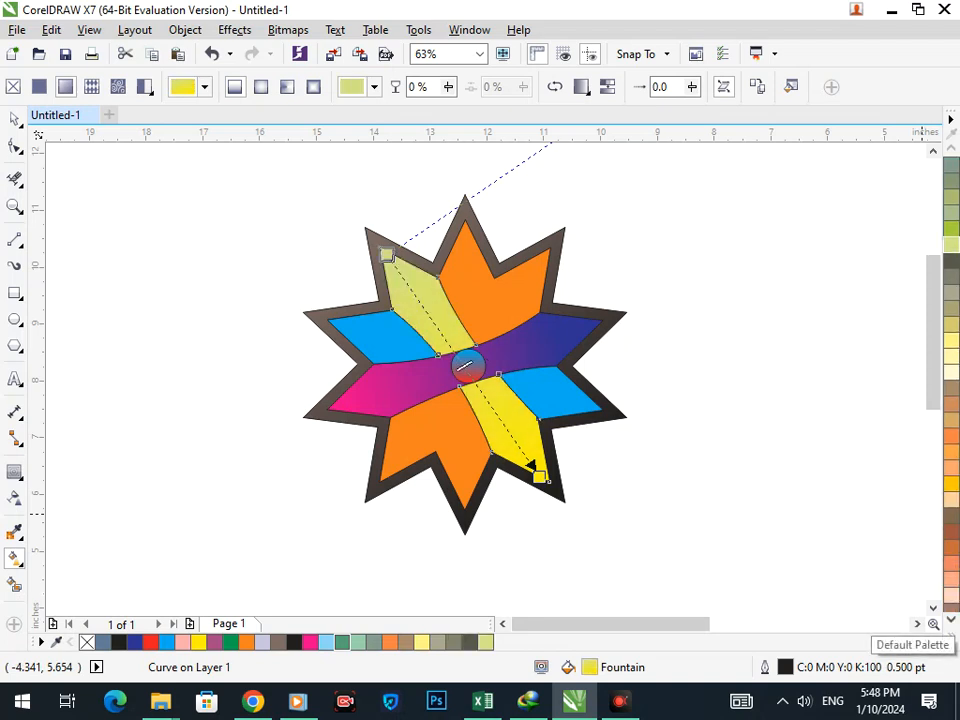
{"action": "left_click", "coordinate": [951, 467]}
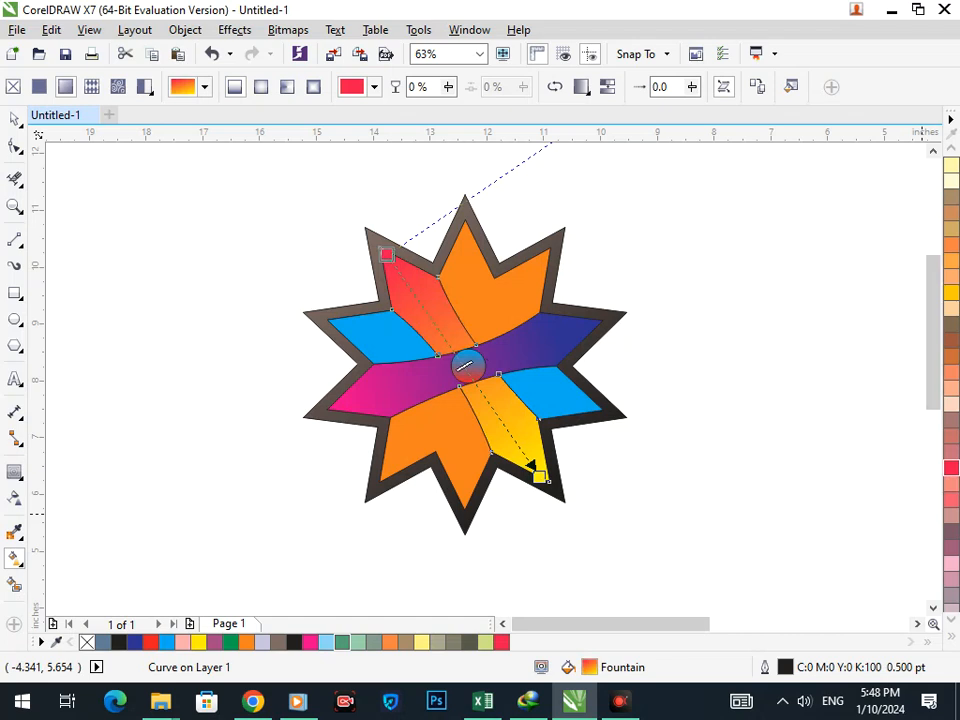
{"action": "left_click", "coordinate": [951, 579]}
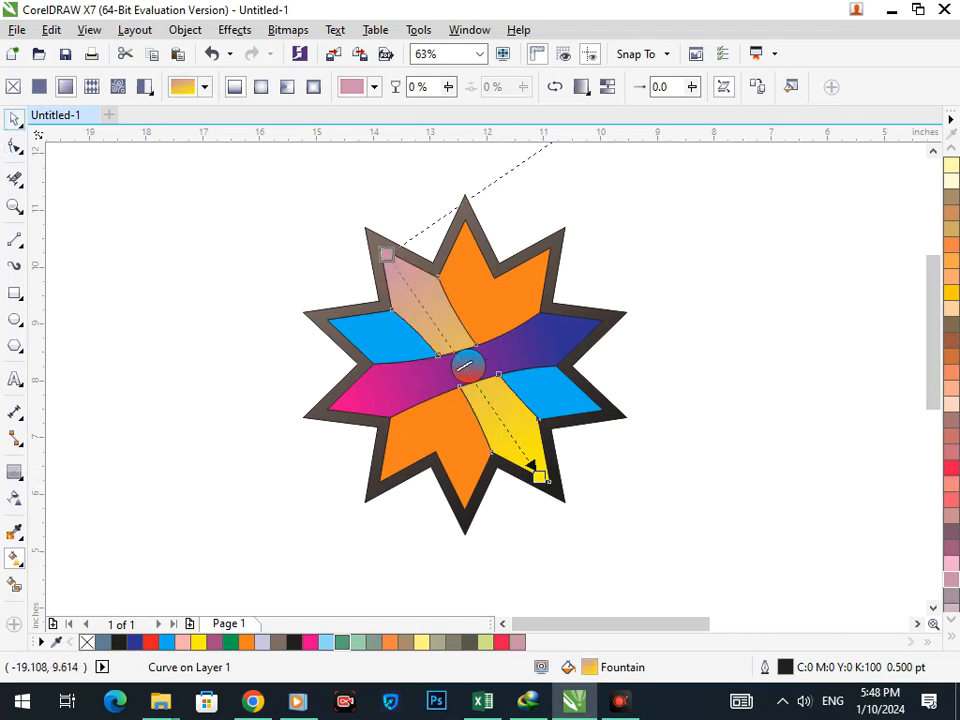
{"action": "left_click", "coordinate": [14, 119]}
{"action": "left_click", "coordinate": [182, 283]}
{"action": "key", "text": "F3"}
{"action": "key", "text": "F2"}
{"action": "left_click_drag", "start_coordinate": [129, 258], "coordinate": [339, 436]}
{"action": "left_click_drag", "start_coordinate": [433, 391], "coordinate": [332, 444]}
{"action": "key", "text": "ctrl+z"}
Step: Fill the star's lower-right cyan gap with reddish brown (C:0 M:60 Y:60 K:40)
{"action": "left_click", "coordinate": [637, 394]}
{"action": "left_click", "coordinate": [484, 364]}
{"action": "left_click", "coordinate": [950, 340]}
{"action": "left_click", "coordinate": [714, 404]}
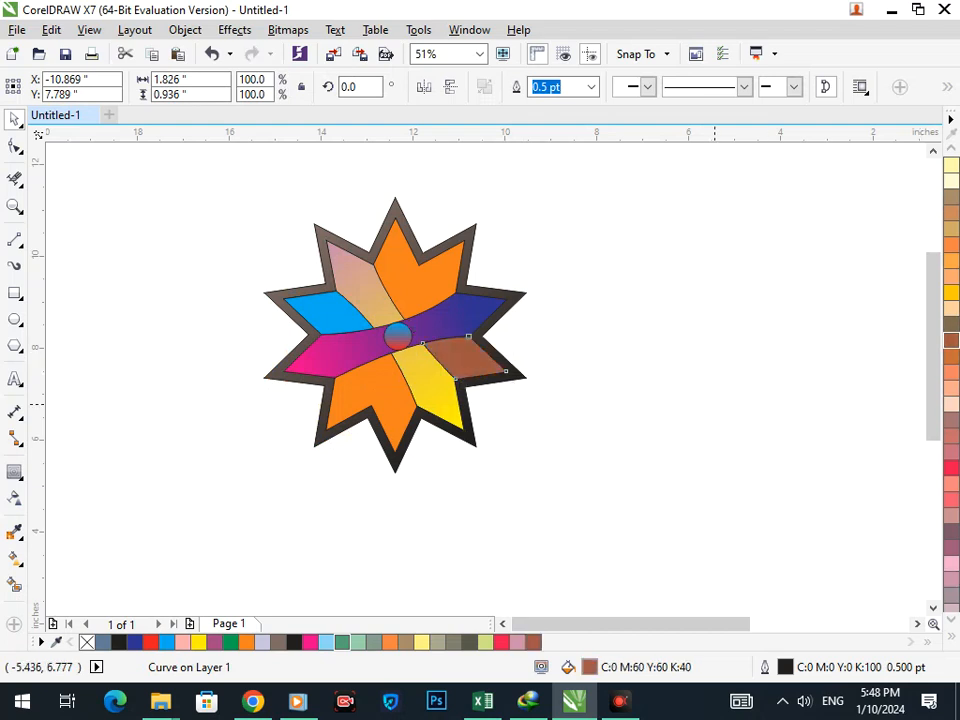
Step: Try peach on the star's upper-left cyan gap and settle on a dark olive-brown fill
{"action": "left_click", "coordinate": [333, 311]}
{"action": "left_click", "coordinate": [950, 308]}
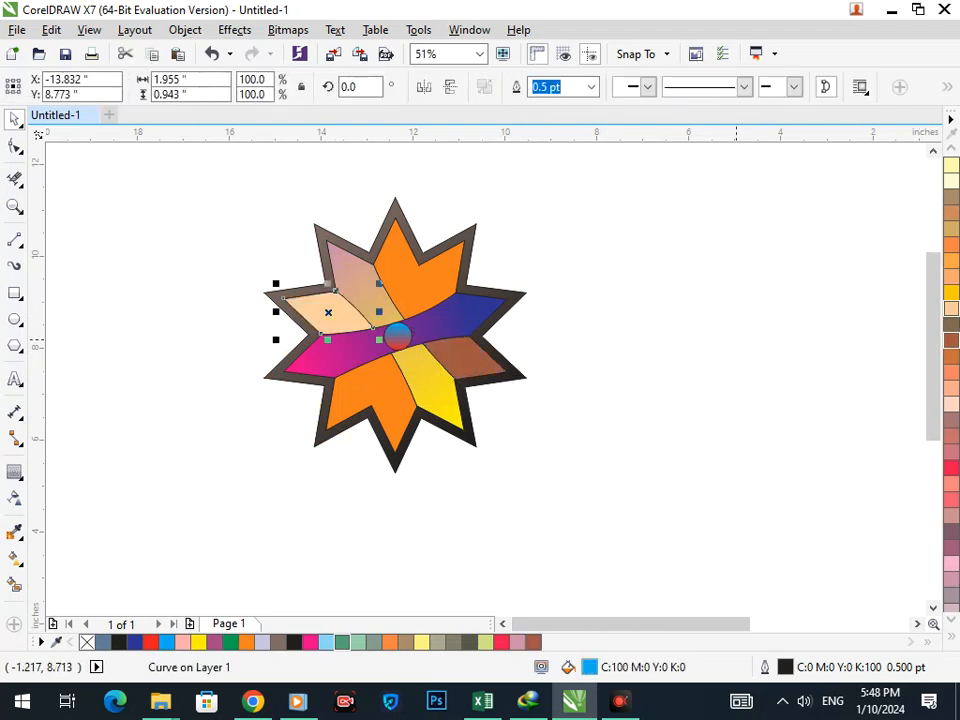
{"action": "left_click", "coordinate": [678, 330]}
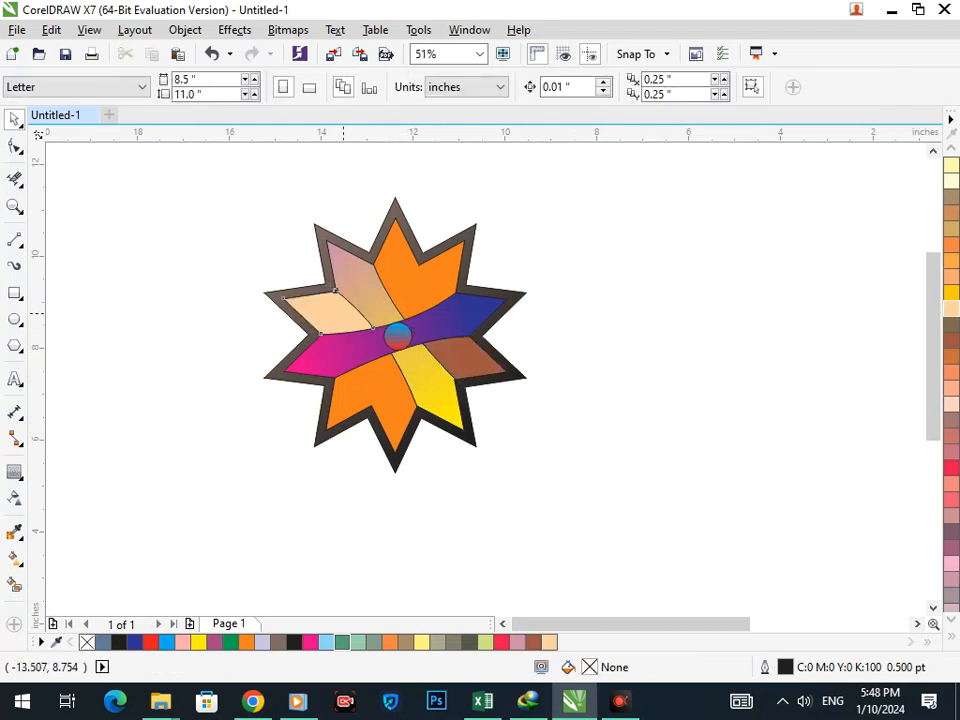
{"action": "left_click", "coordinate": [345, 310]}
{"action": "left_click", "coordinate": [950, 324]}
{"action": "left_click", "coordinate": [563, 334]}
Step: Fill both orange gaps of the star with crimson, trying golden yellow (C:0 M:20 Y:100 K:0) on the upper one first
{"action": "left_click", "coordinate": [442, 284]}
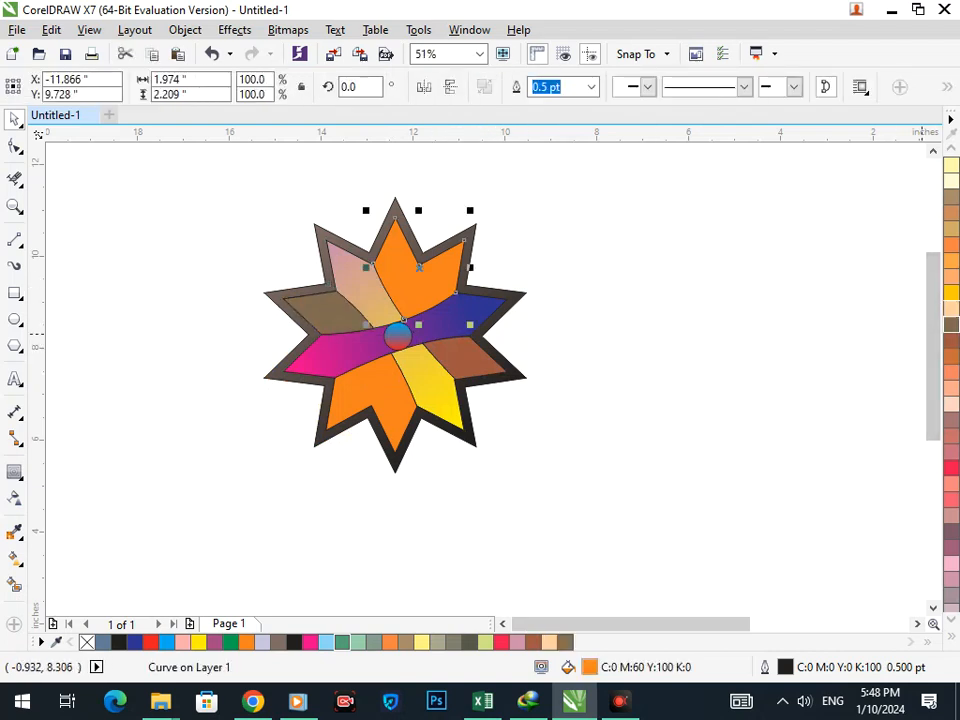
{"action": "left_click", "coordinate": [950, 292]}
{"action": "left_click", "coordinate": [604, 368]}
{"action": "left_click", "coordinate": [392, 402]}
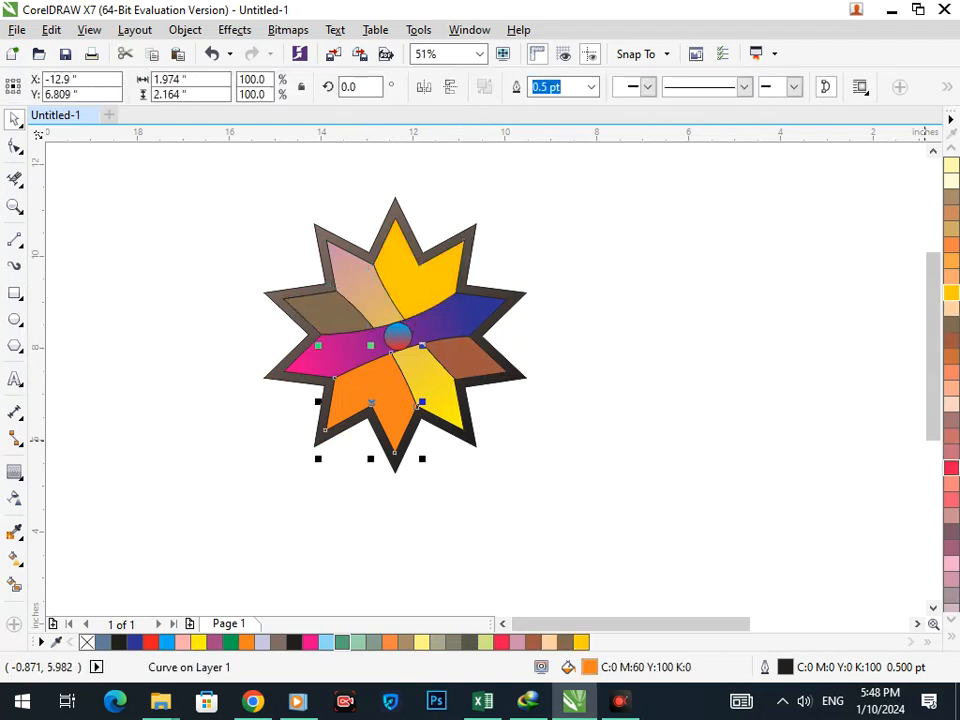
{"action": "left_click", "coordinate": [950, 467]}
{"action": "left_click", "coordinate": [426, 281]}
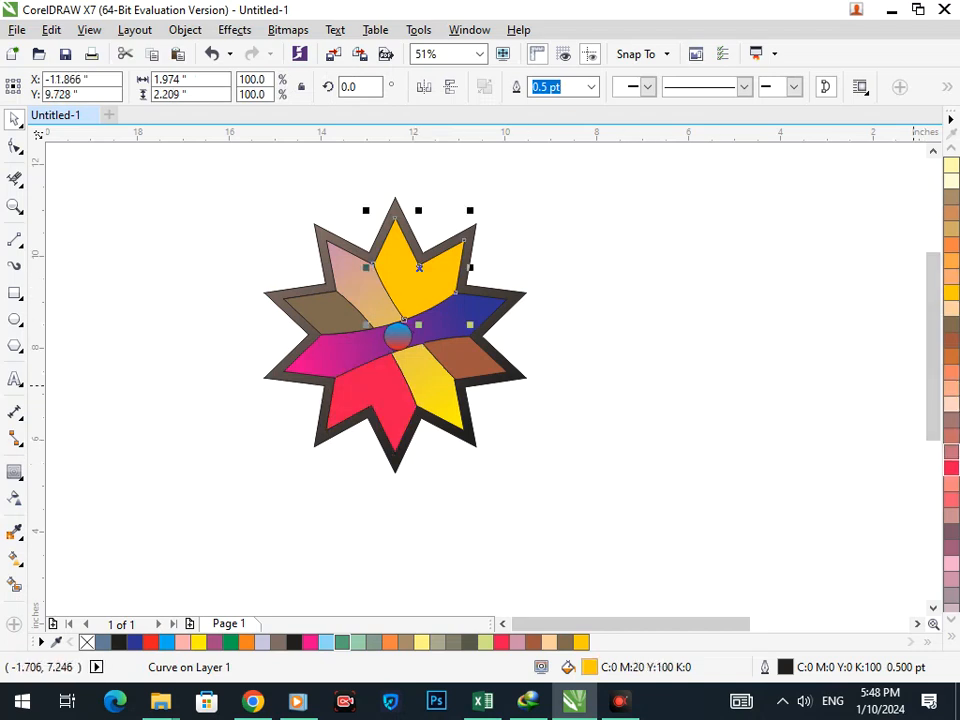
{"action": "left_click", "coordinate": [950, 467]}
{"action": "left_click", "coordinate": [735, 453]}
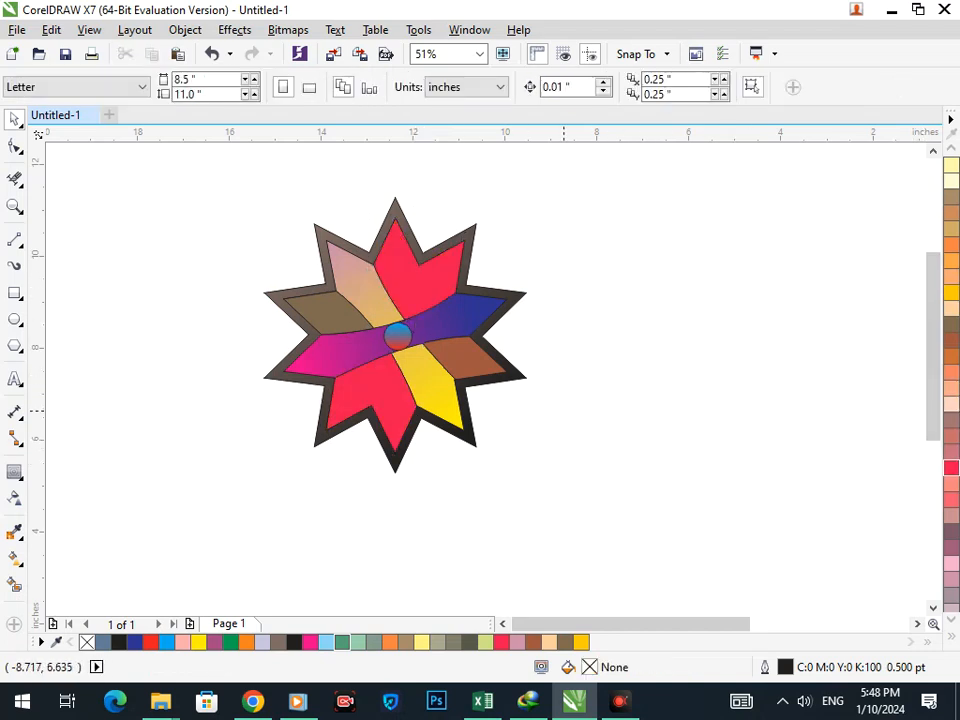
{"action": "left_click_drag", "start_coordinate": [466, 427], "coordinate": [490, 477]}
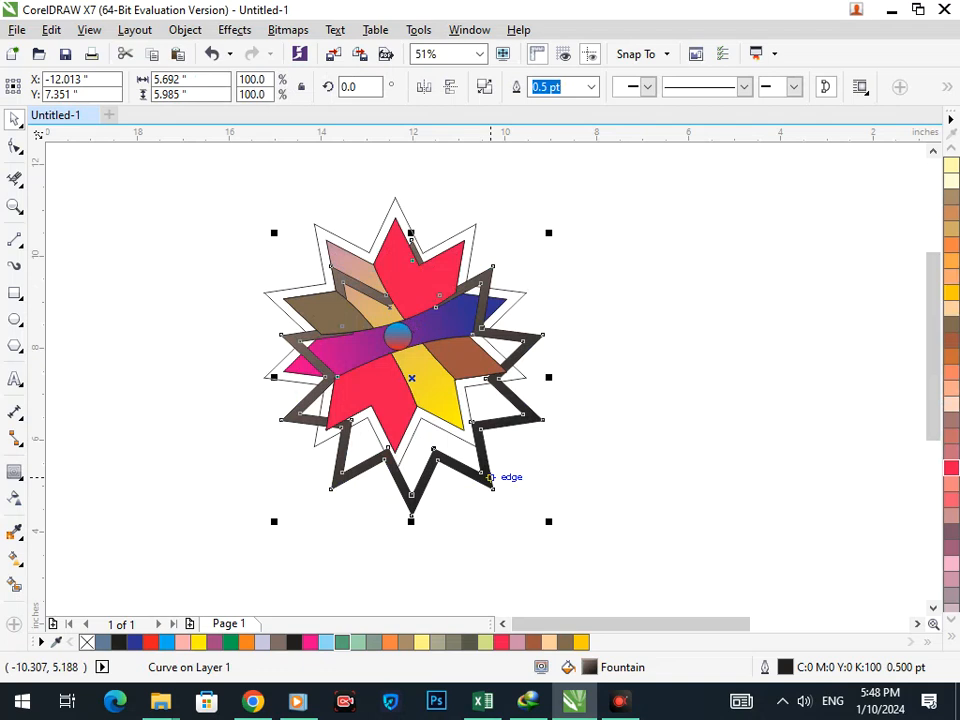
{"action": "key", "text": "ctrl+z"}
{"action": "left_click", "coordinate": [490, 478]}
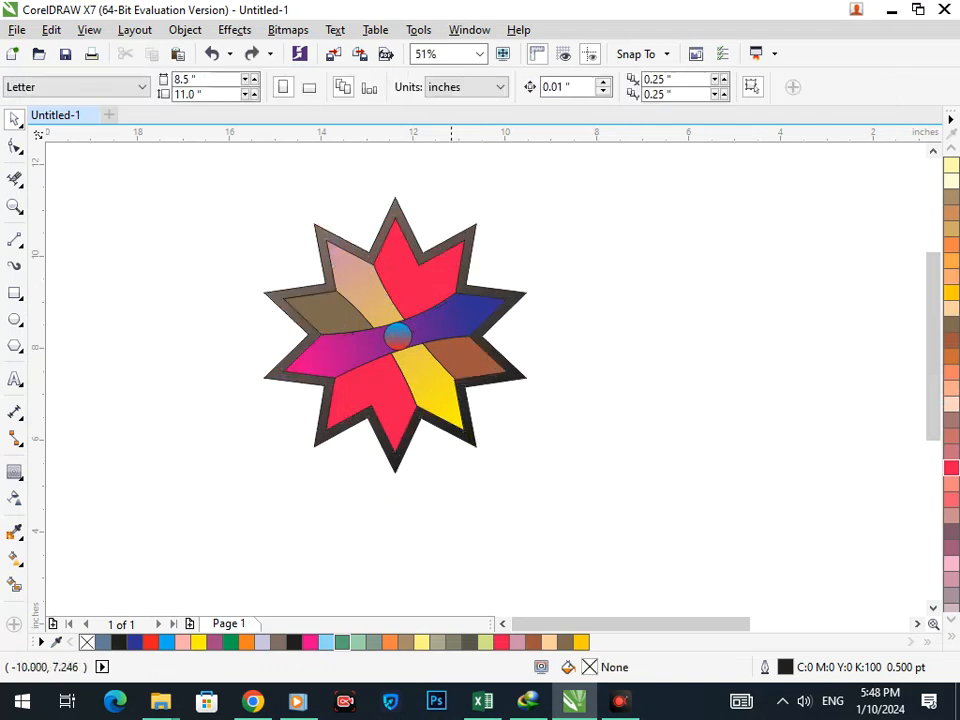
{"action": "key", "text": "F3"}
{"action": "left_click_drag", "start_coordinate": [148, 267], "coordinate": [265, 378]}
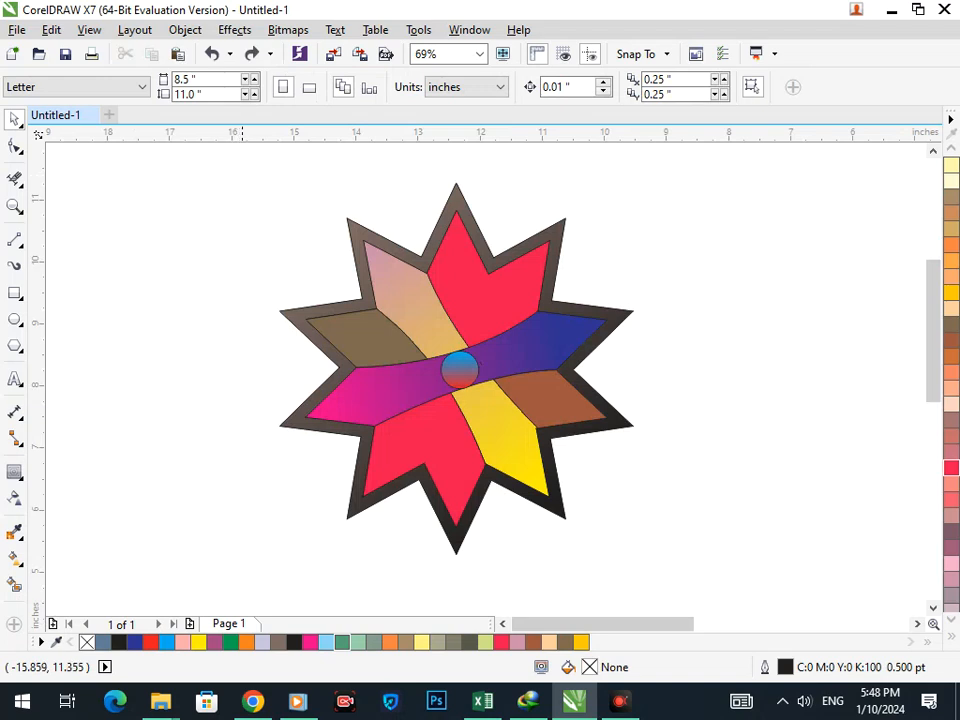
{"action": "left_click", "coordinate": [620, 701]}
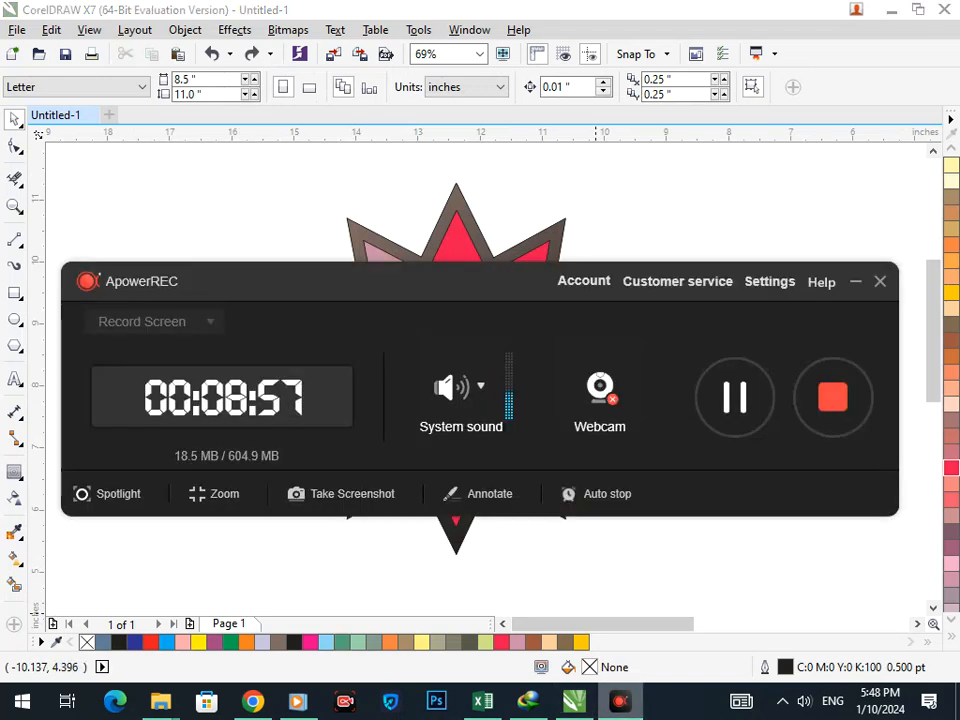
{"action": "left_click", "coordinate": [855, 281]}
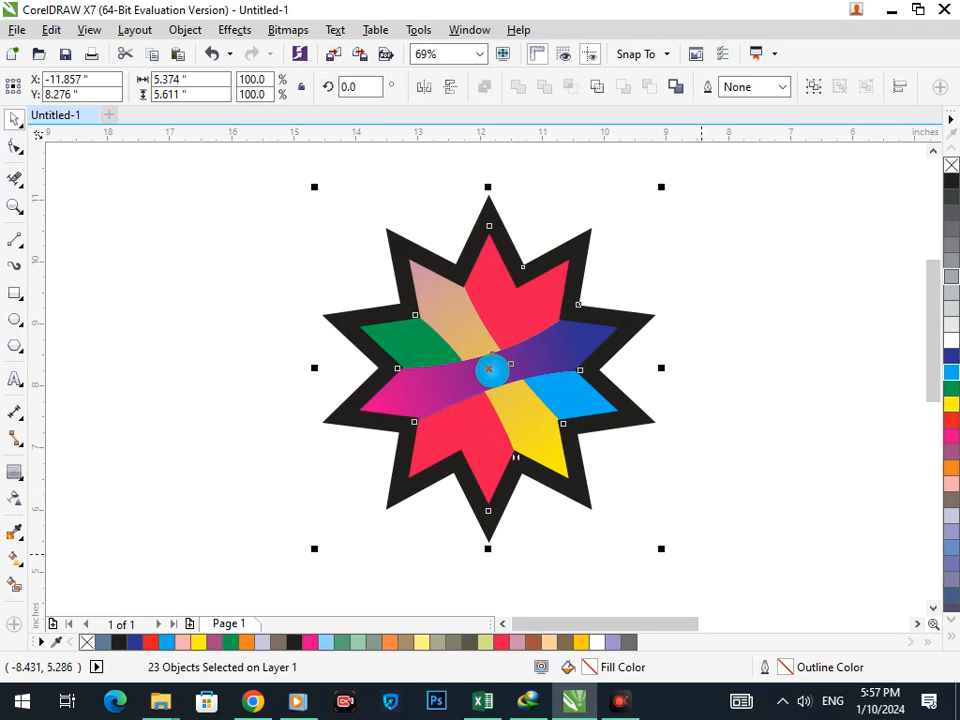
Step: Group all the selected logo objects, undo the group's stray move and enlarge it about its centre to about 107.6%
{"action": "key", "text": "ctrl+g"}
{"action": "left_click", "coordinate": [701, 555]}
{"action": "left_click_drag", "start_coordinate": [515, 467], "coordinate": [460, 478]}
{"action": "key", "text": "ctrl+z"}
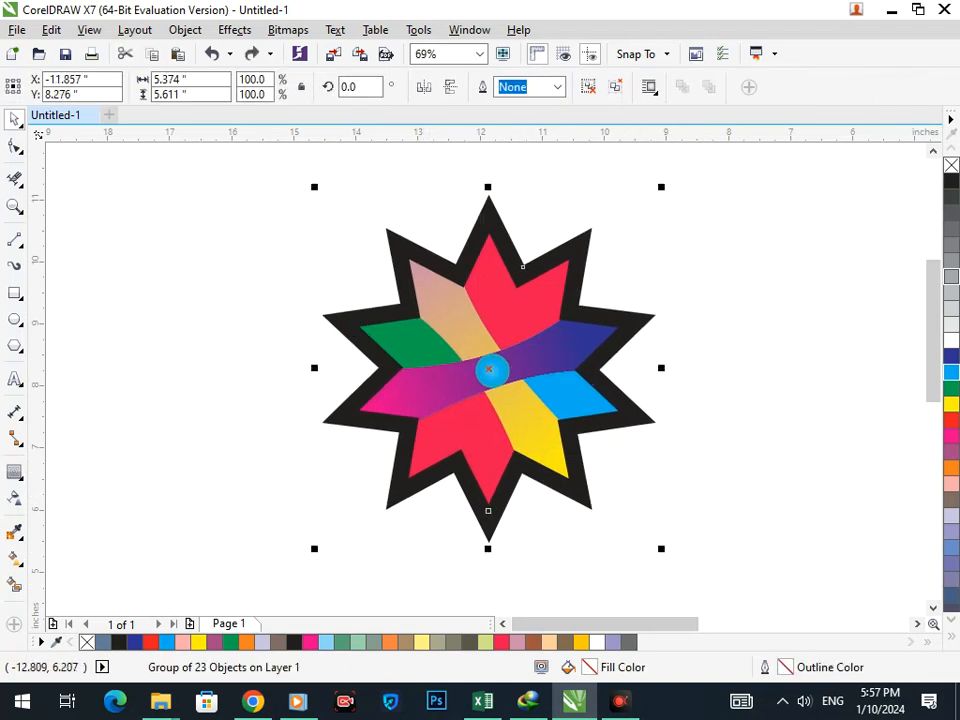
{"action": "left_click_drag", "start_coordinate": [314, 548], "coordinate": [301, 561]}
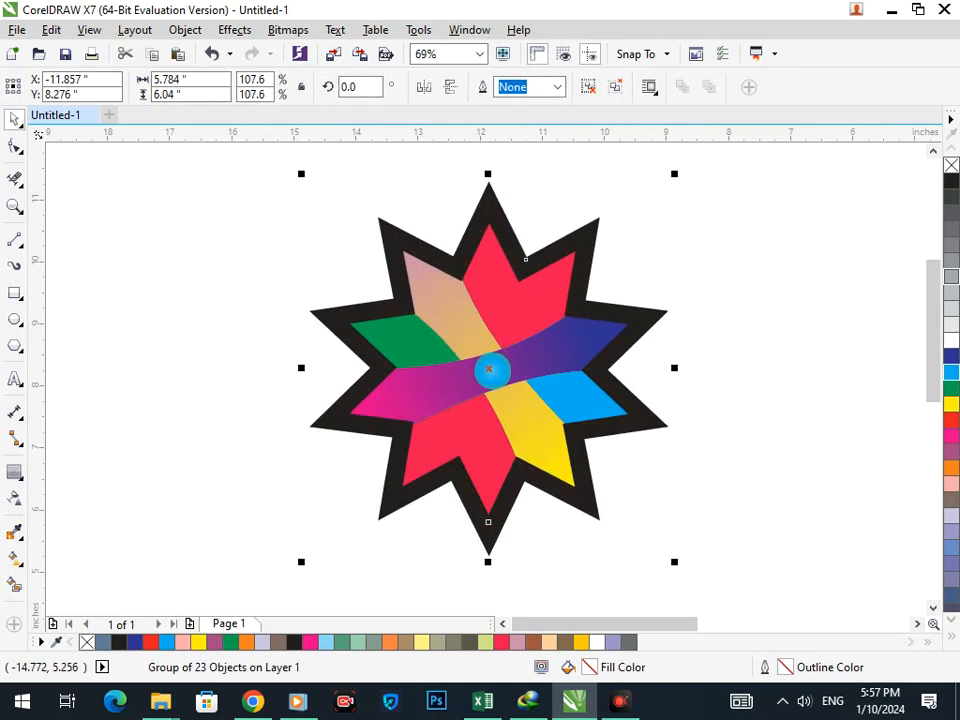
{"action": "left_click", "coordinate": [253, 495]}
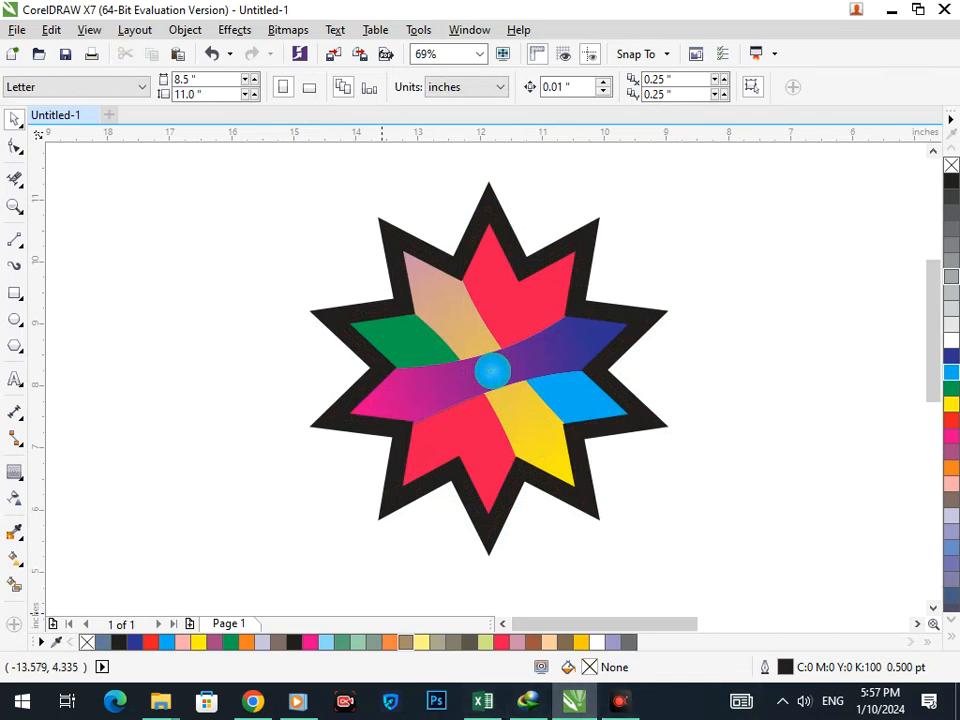